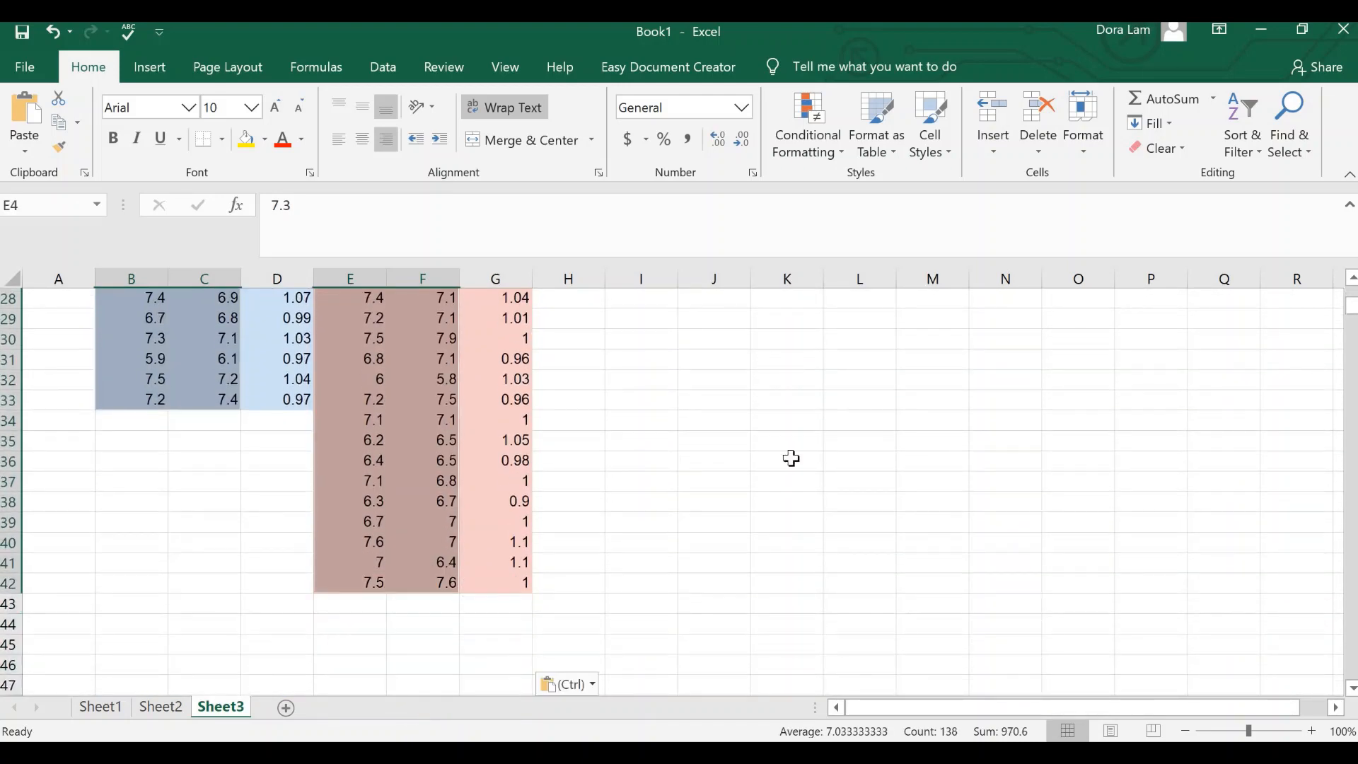
Step: Format the selected male and female 2D and 4D finger lengths to show one decimal place
{"action": "scroll", "coordinate": [788, 458], "scroll_direction": "up", "scroll_amount": 9}
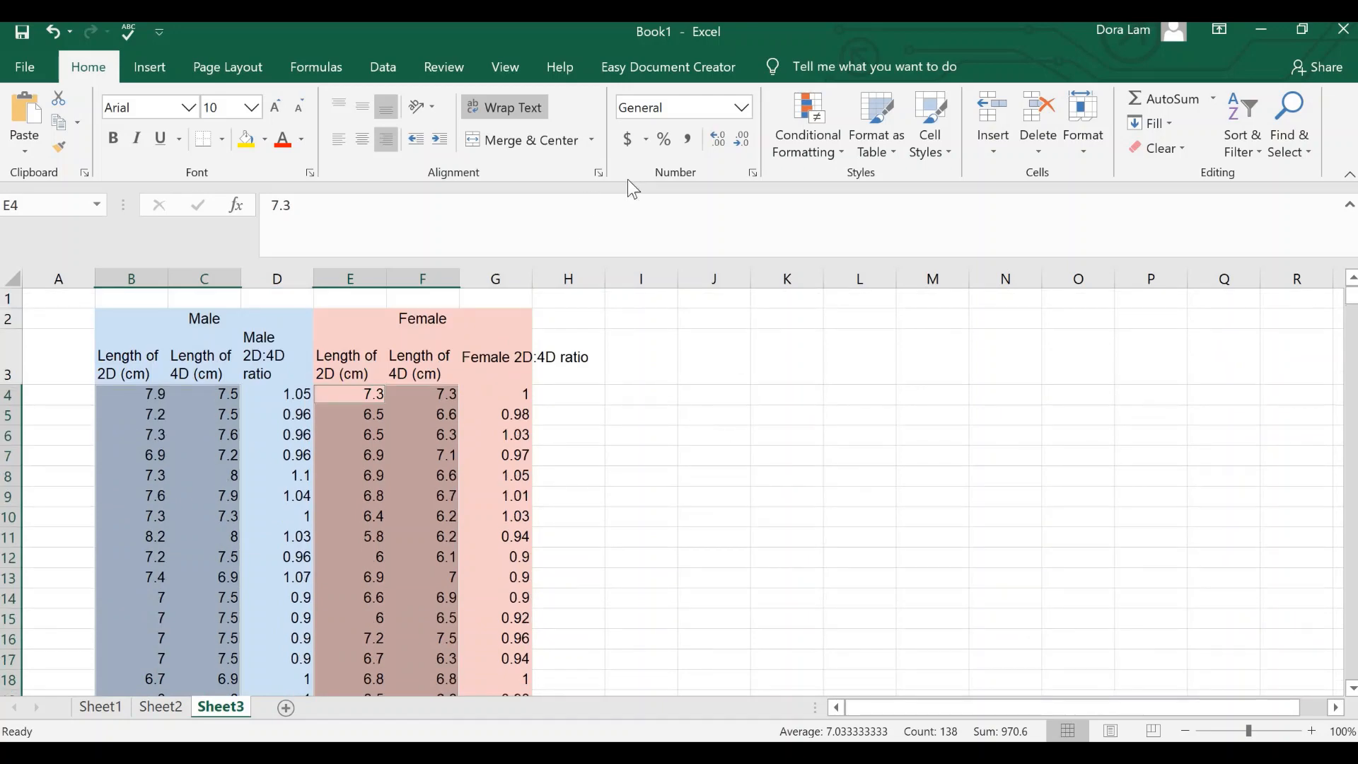
{"action": "left_click", "coordinate": [737, 139]}
{"action": "left_click", "coordinate": [716, 140]}
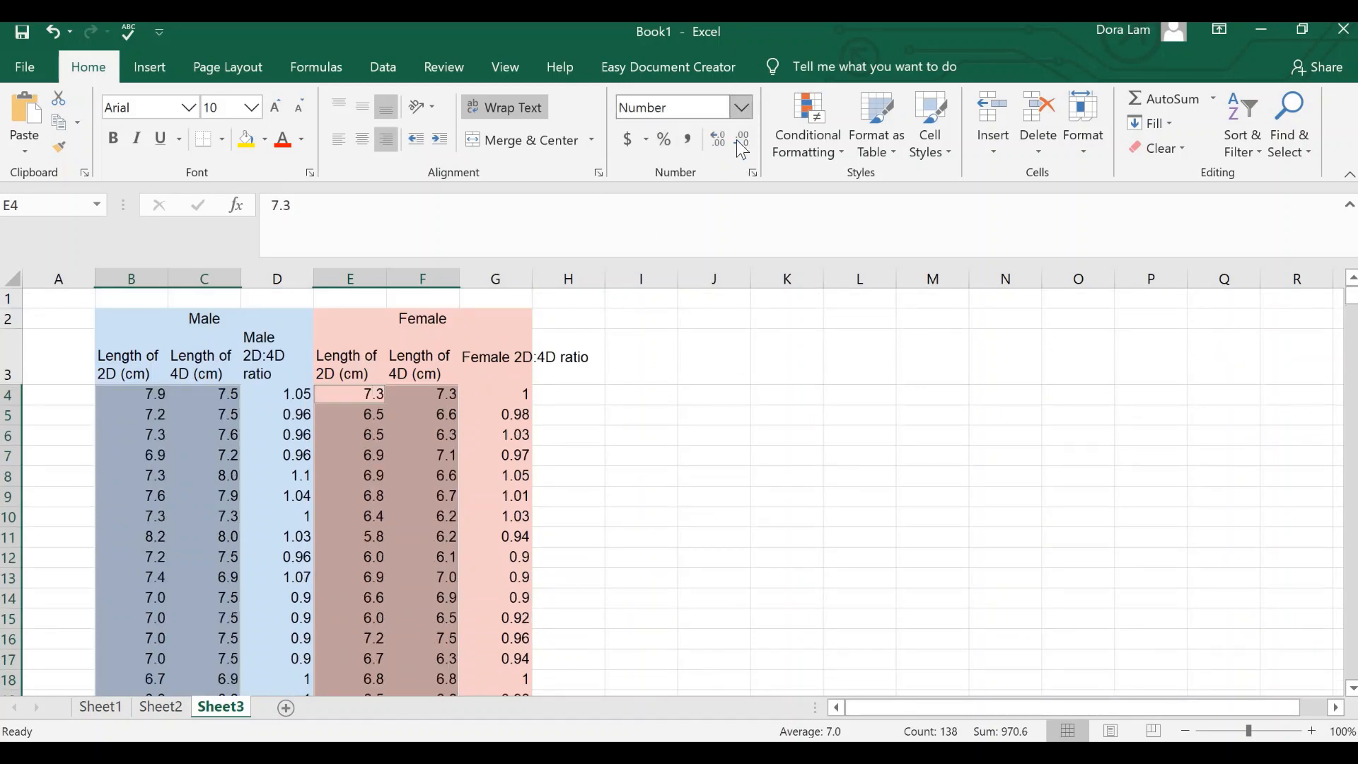
{"action": "left_click", "coordinate": [769, 498]}
Step: Format the male and female 2D:4D ratios in D4:D33 and G4:G42 to show two decimal places
{"action": "left_click_drag", "start_coordinate": [280, 396], "coordinate": [286, 624]}
{"action": "scroll", "coordinate": [593, 503], "scroll_direction": "up", "scroll_amount": 5}
{"action": "left_click_drag", "start_coordinate": [491, 376], "coordinate": [507, 601]}
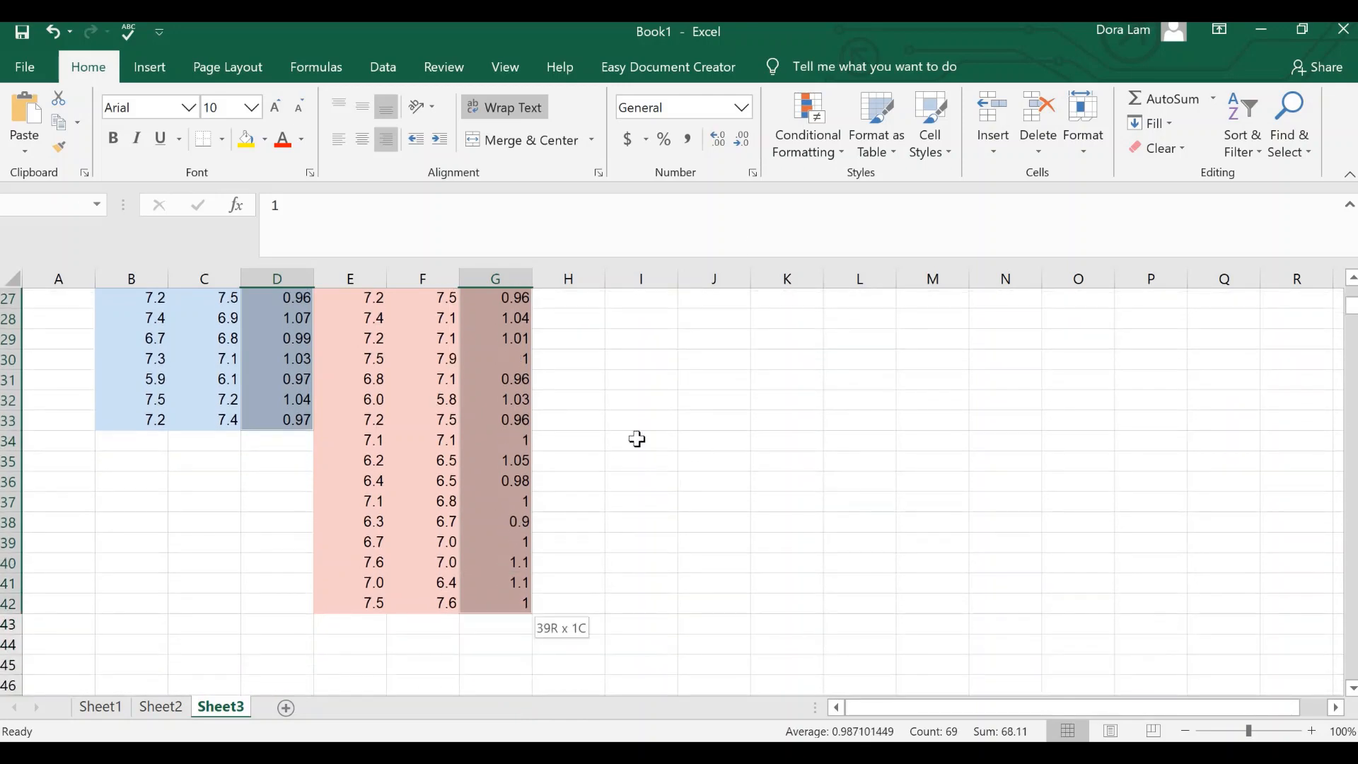
{"action": "scroll", "coordinate": [698, 374], "scroll_direction": "up", "scroll_amount": 8}
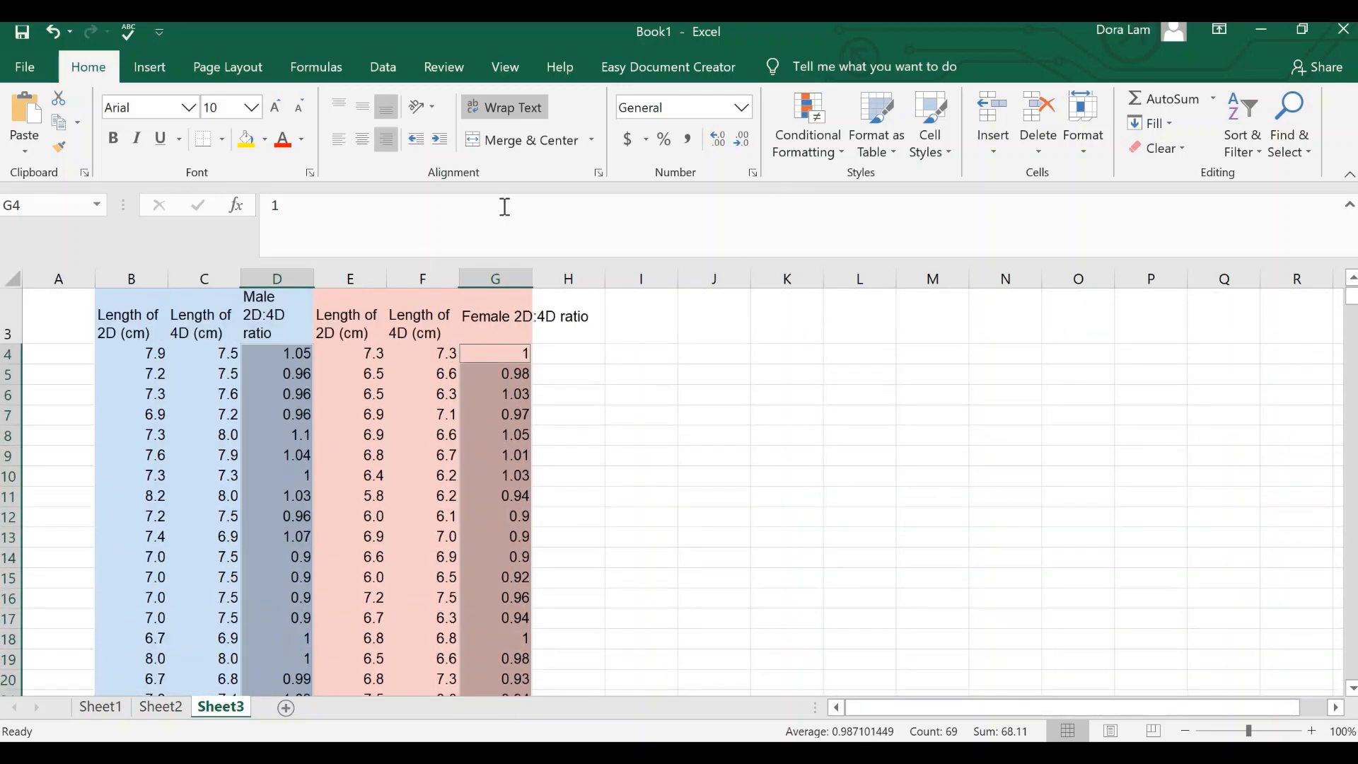
{"action": "left_click", "coordinate": [727, 149]}
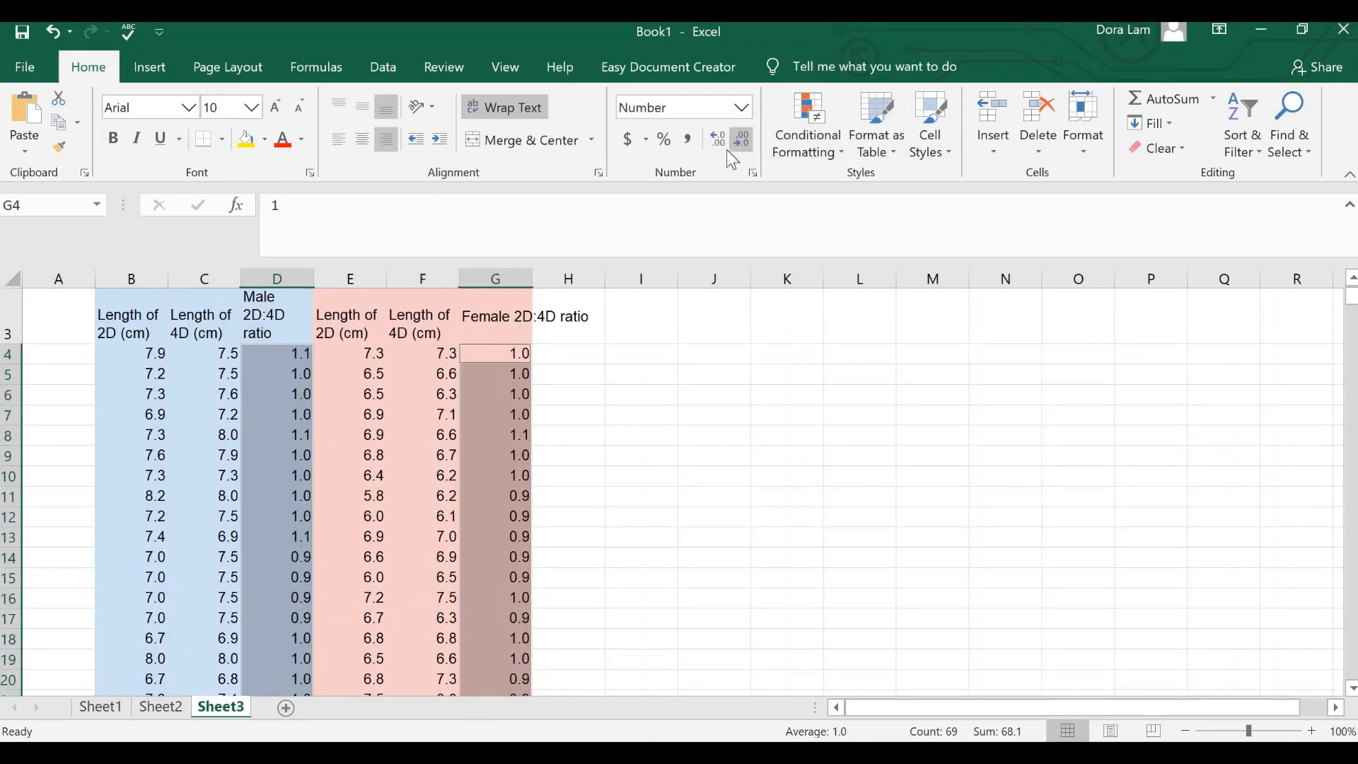
{"action": "left_click", "coordinate": [727, 148]}
{"action": "left_click", "coordinate": [688, 460]}
Step: Label cell A43, below the data, as "Average"
{"action": "scroll", "coordinate": [679, 481], "scroll_direction": "down", "scroll_amount": 7}
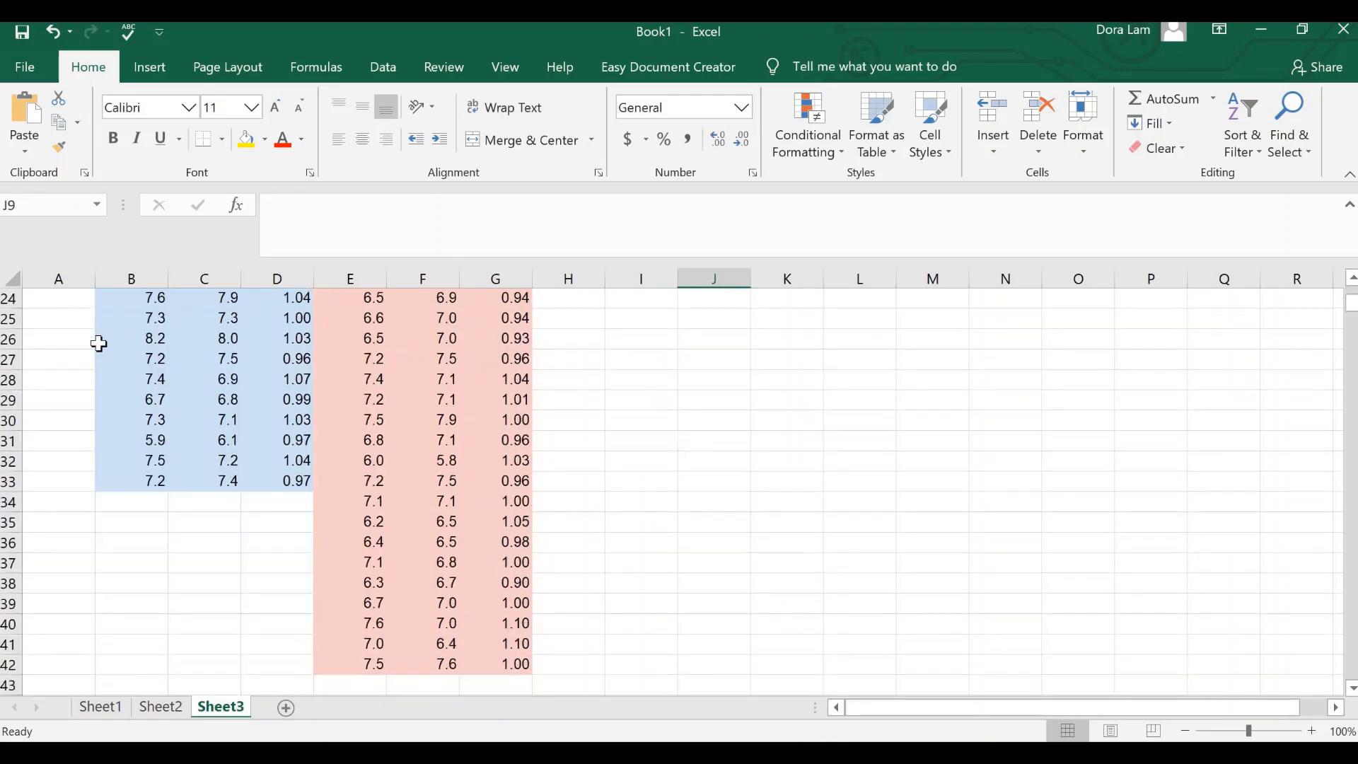
{"action": "scroll", "coordinate": [212, 658], "scroll_direction": "down", "scroll_amount": 1}
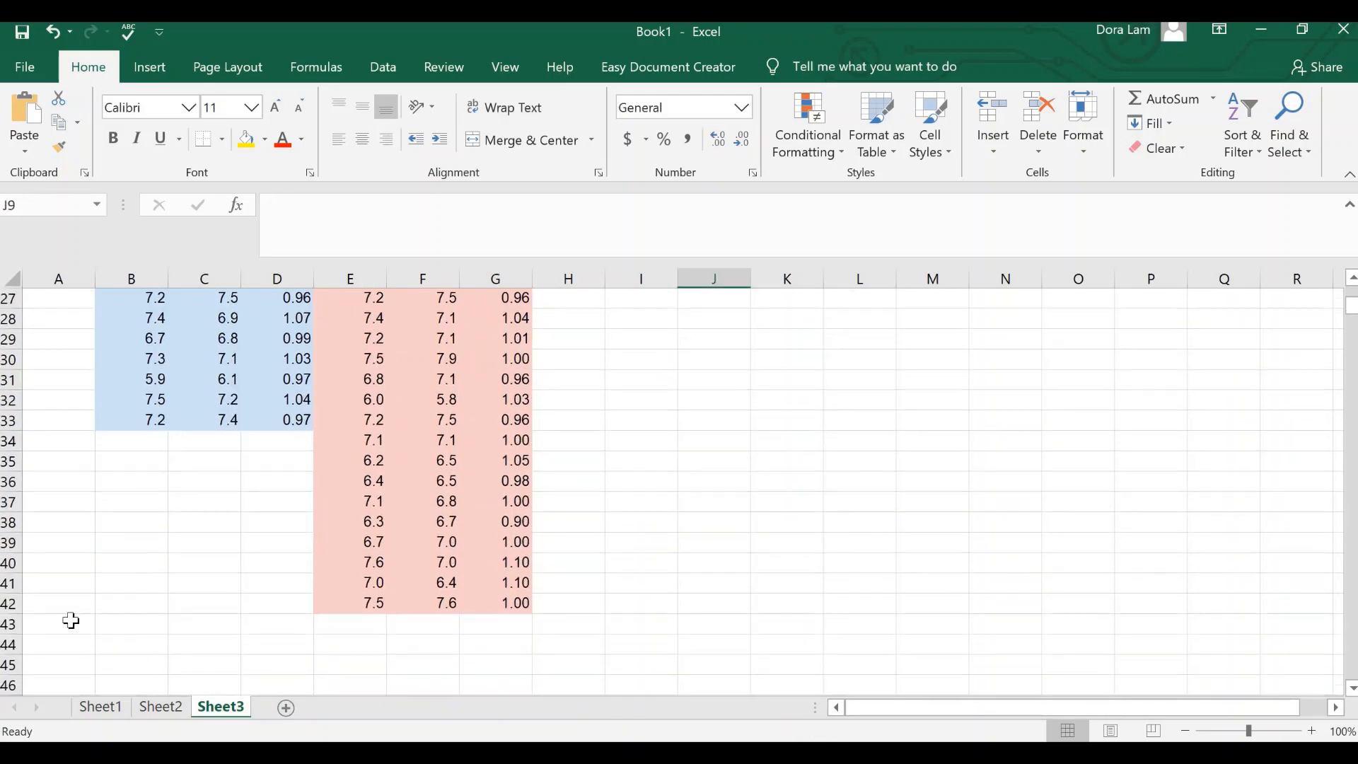
{"action": "left_click", "coordinate": [66, 622]}
{"action": "type", "text": "Average"}
Step: Calculate the average male 2D:4D ratio in D43 with =AVERAGE(D4:D33)
{"action": "key", "text": "Tab"}
{"action": "key", "text": "Tab"}
{"action": "key", "text": "Tab"}
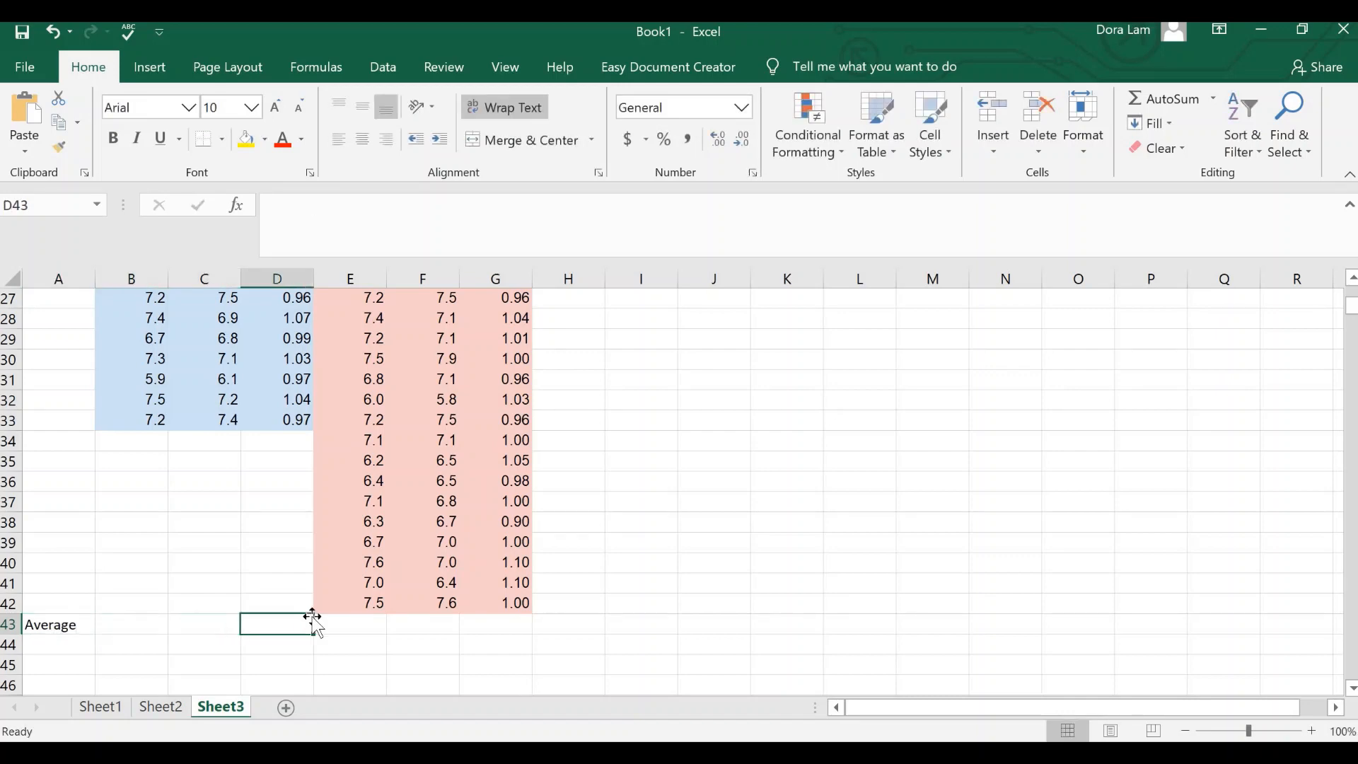
{"action": "type", "text": "="}
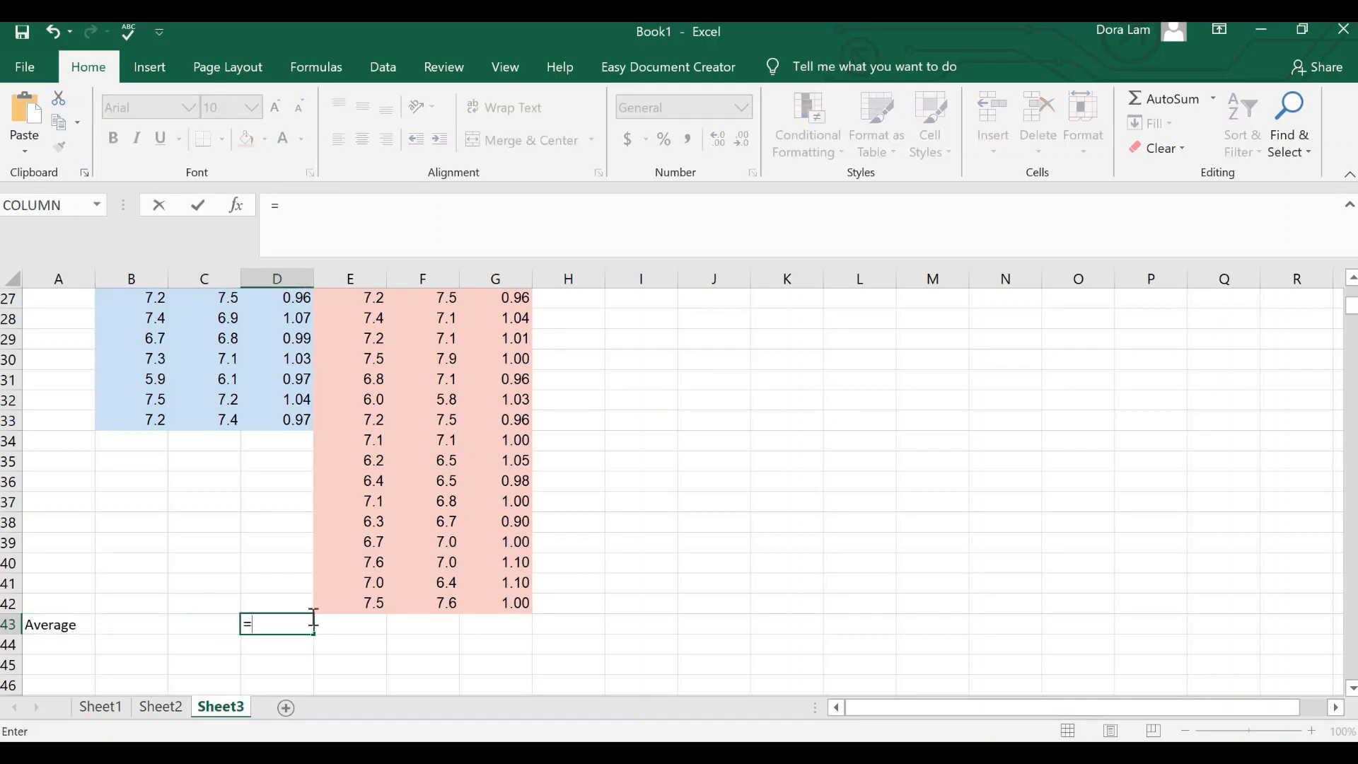
{"action": "type", "text": "AVERAGE("}
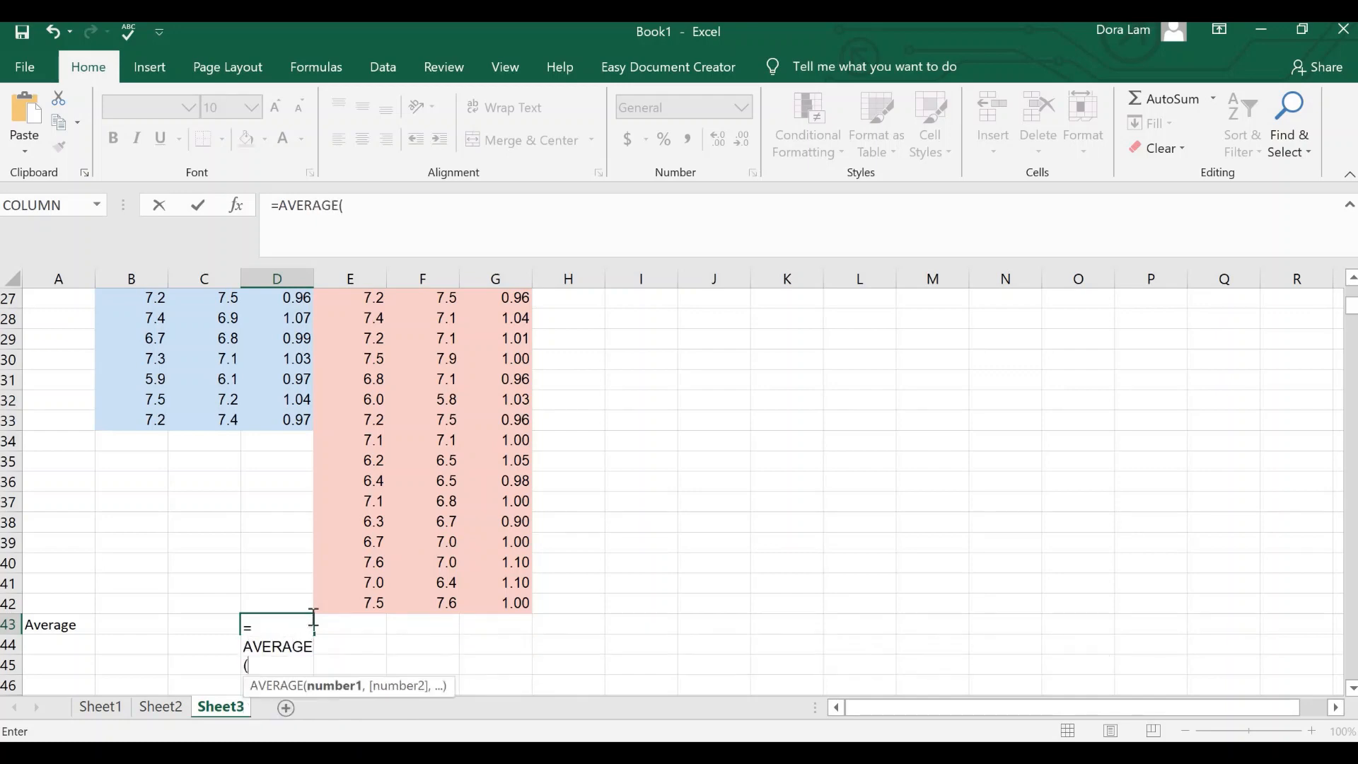
{"action": "type", "text": "D"}
{"action": "scroll", "coordinate": [261, 431], "scroll_direction": "up", "scroll_amount": 9}
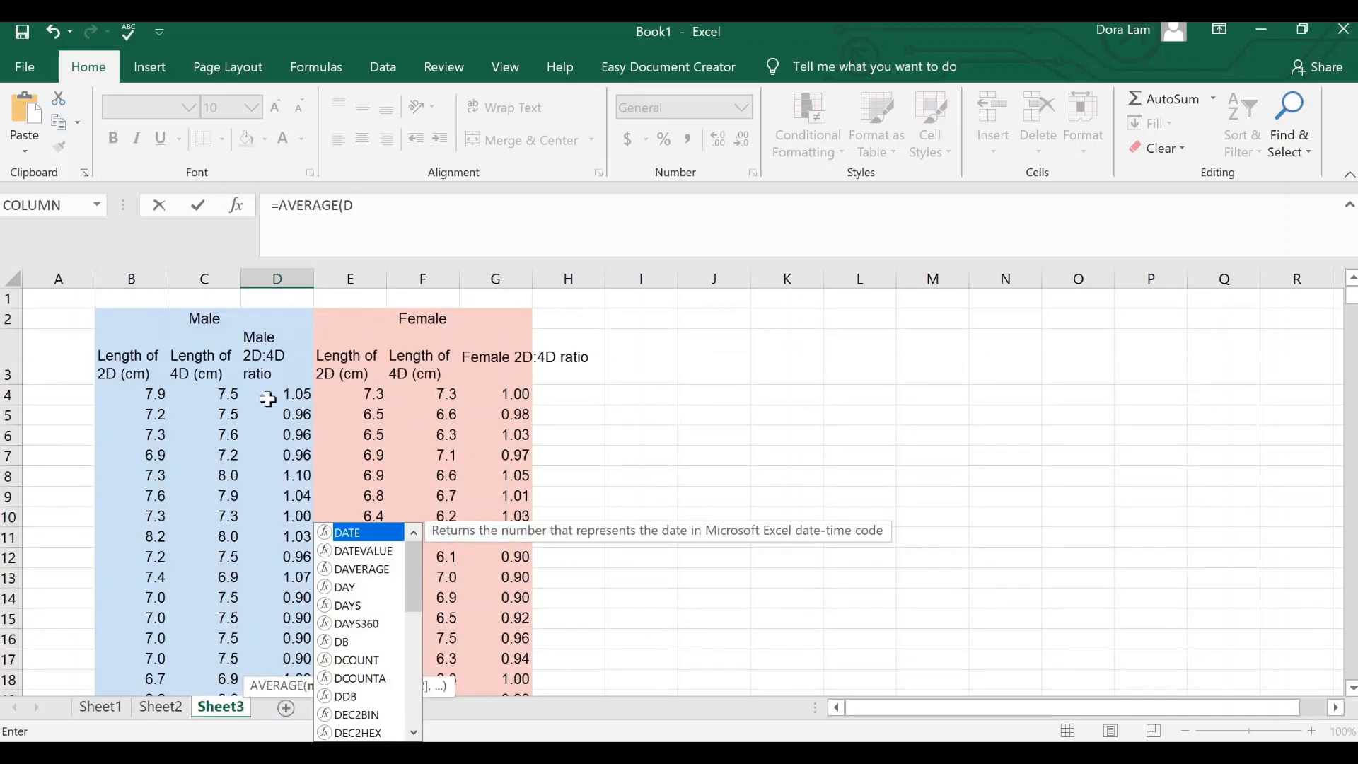
{"action": "scroll", "coordinate": [267, 400], "scroll_direction": "down", "scroll_amount": 6}
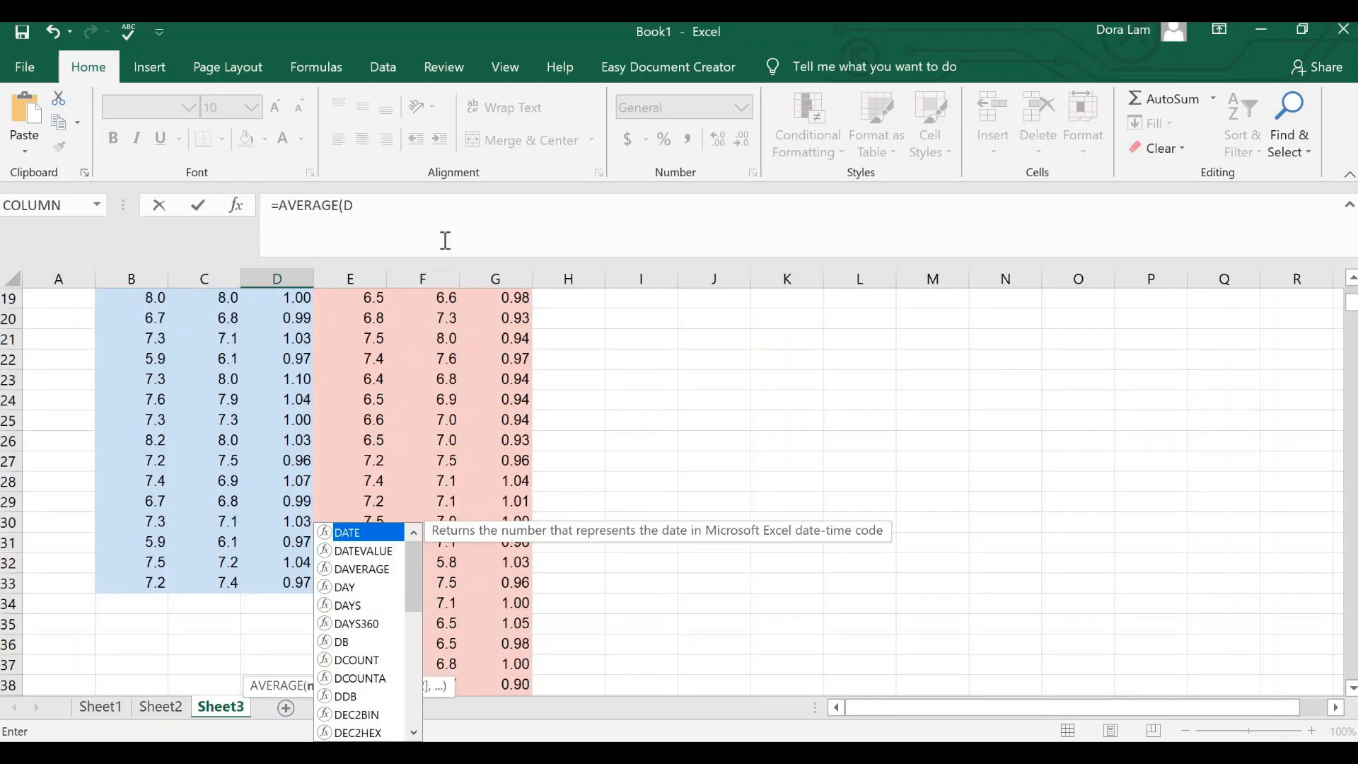
{"action": "type", "text": "4:"}
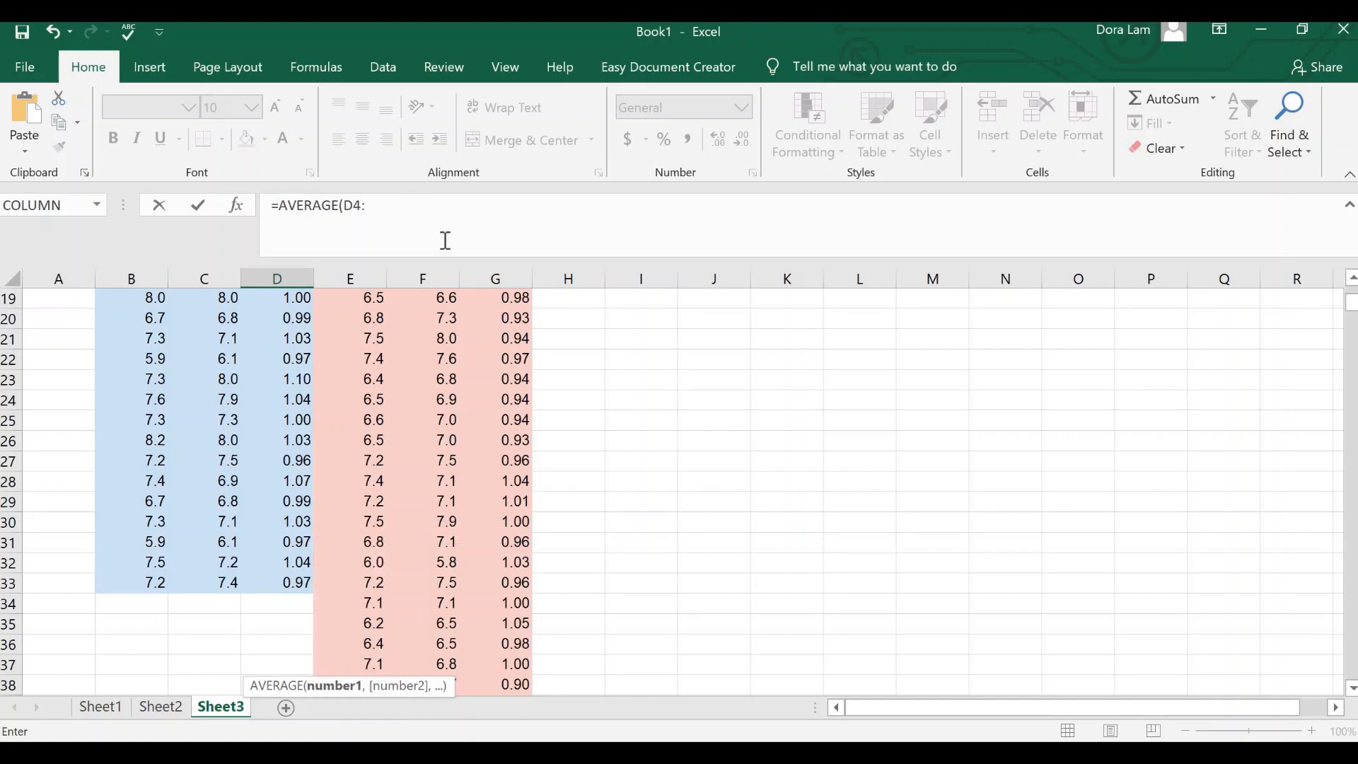
{"action": "type", "text": "D33"}
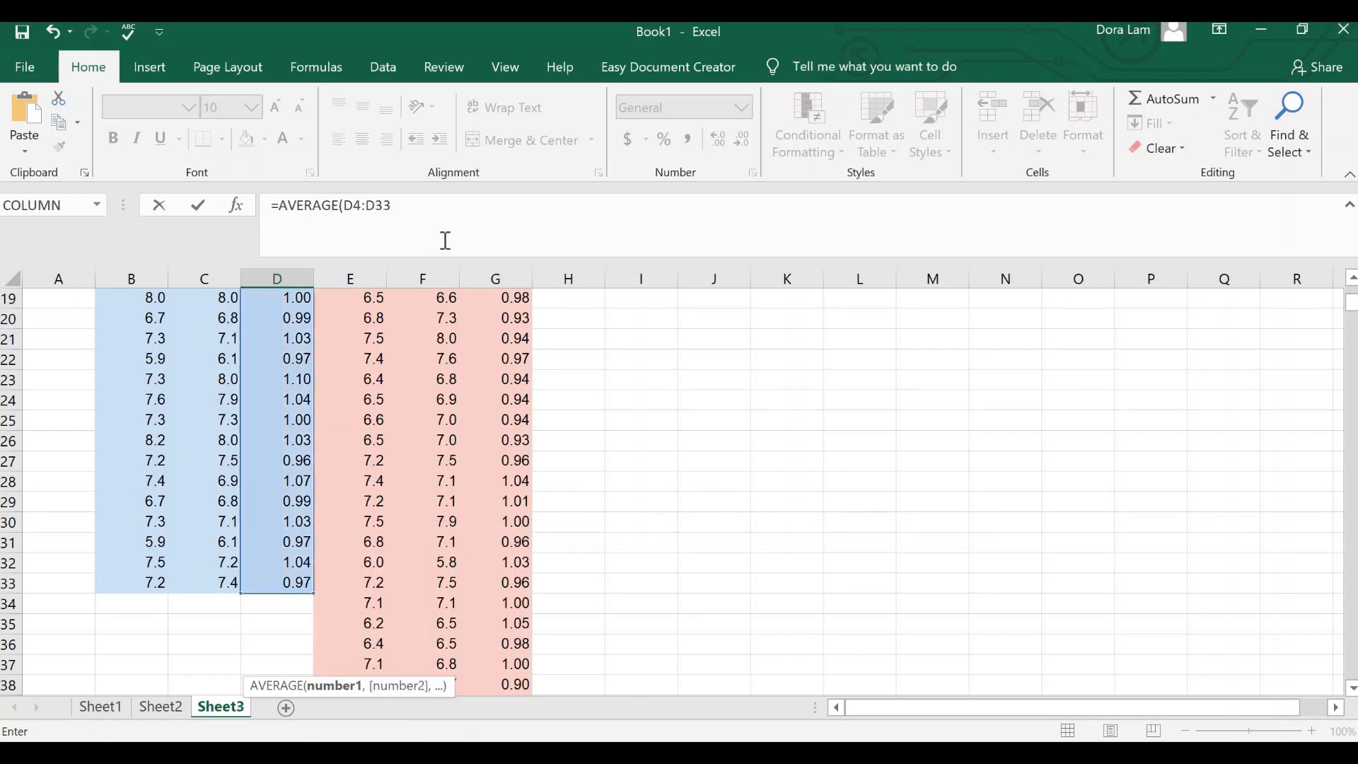
{"action": "key", "text": "Return"}
Step: Calculate the average female 2D:4D ratio in G43 with =AVERAGE(G4:G42)
{"action": "left_click", "coordinate": [495, 665]}
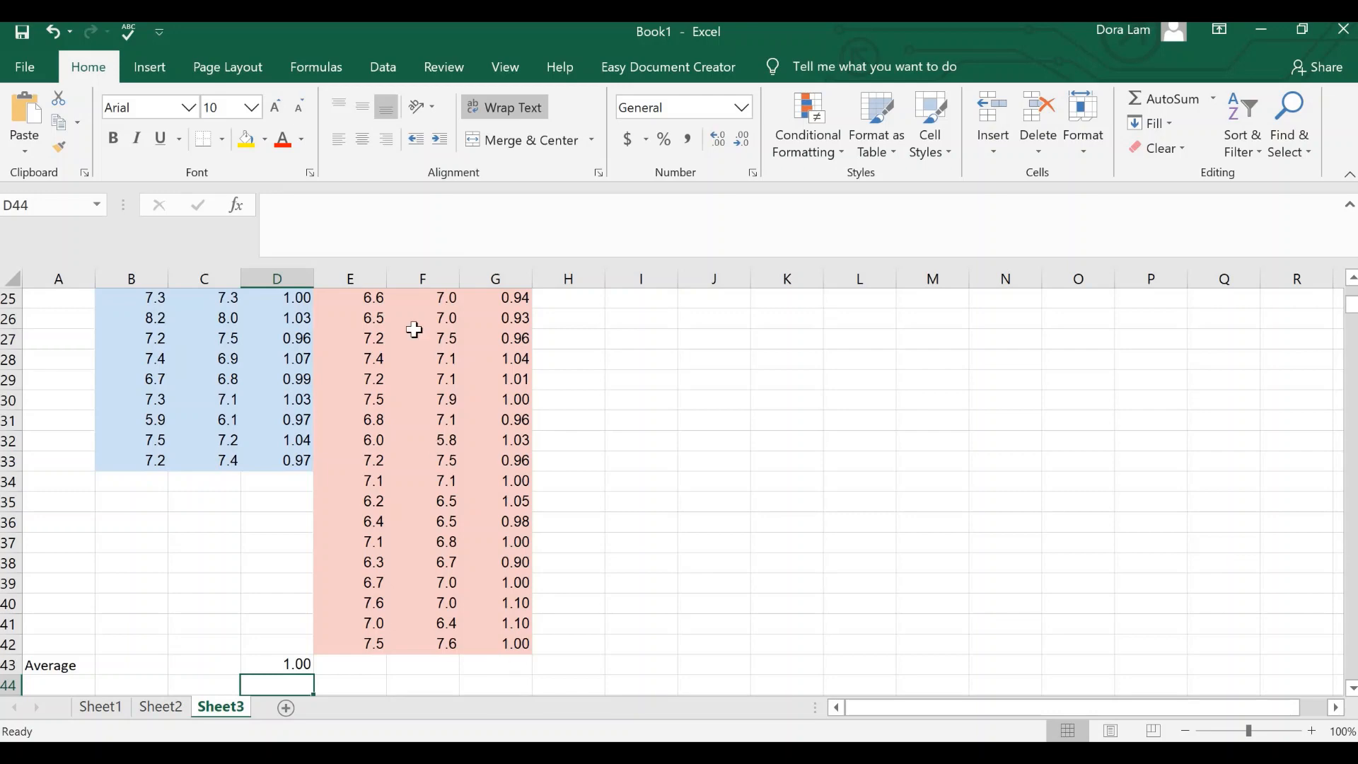
{"action": "left_click", "coordinate": [433, 228]}
{"action": "type", "text": "=AVERAGE("}
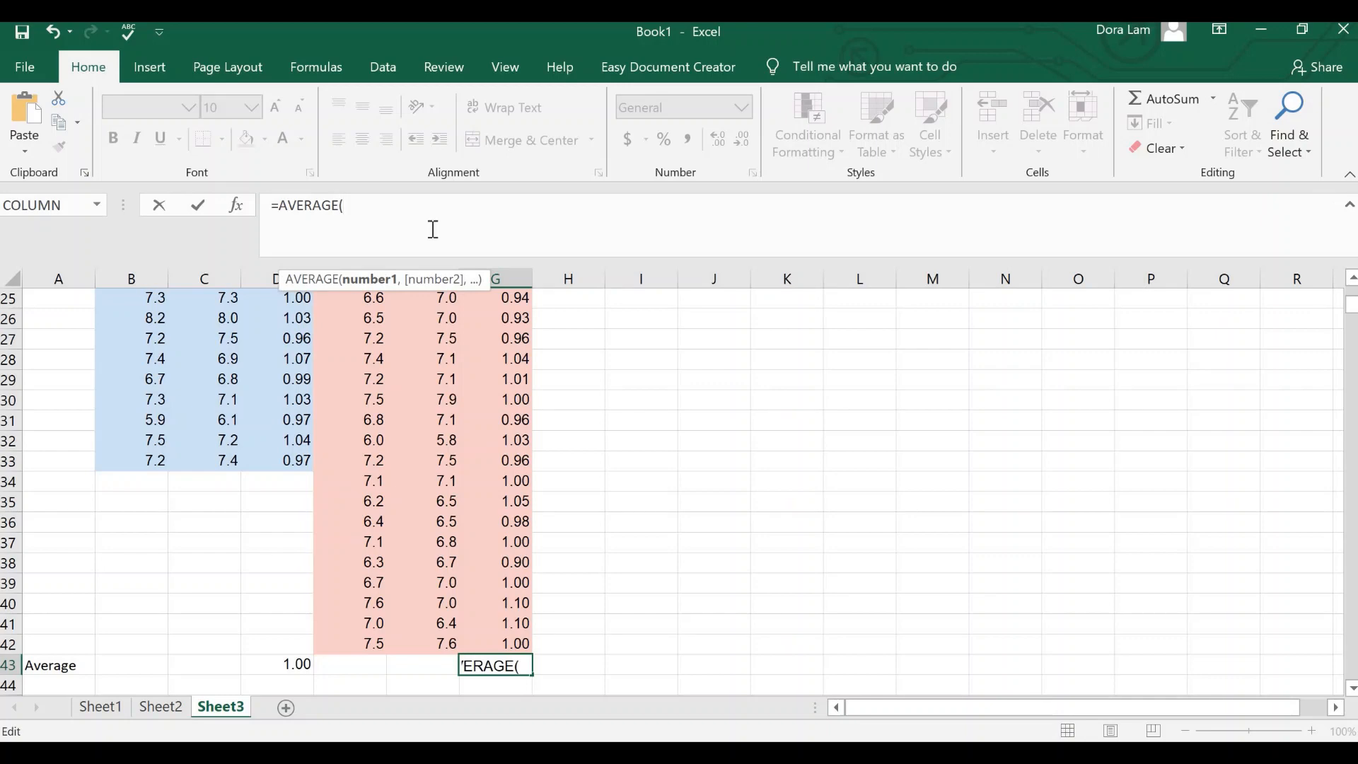
{"action": "type", "text": "G3"}
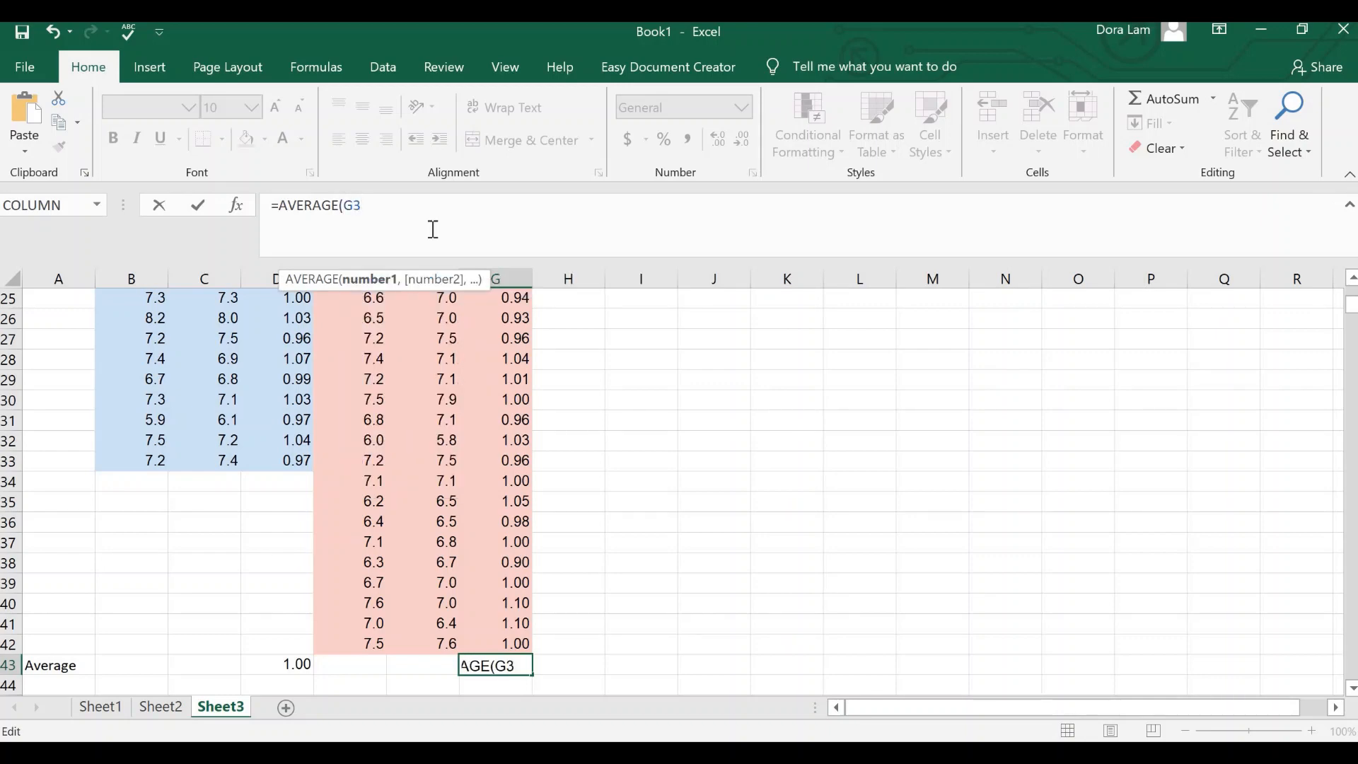
{"action": "key", "text": "BackSpace"}
{"action": "type", "text": "4:G"}
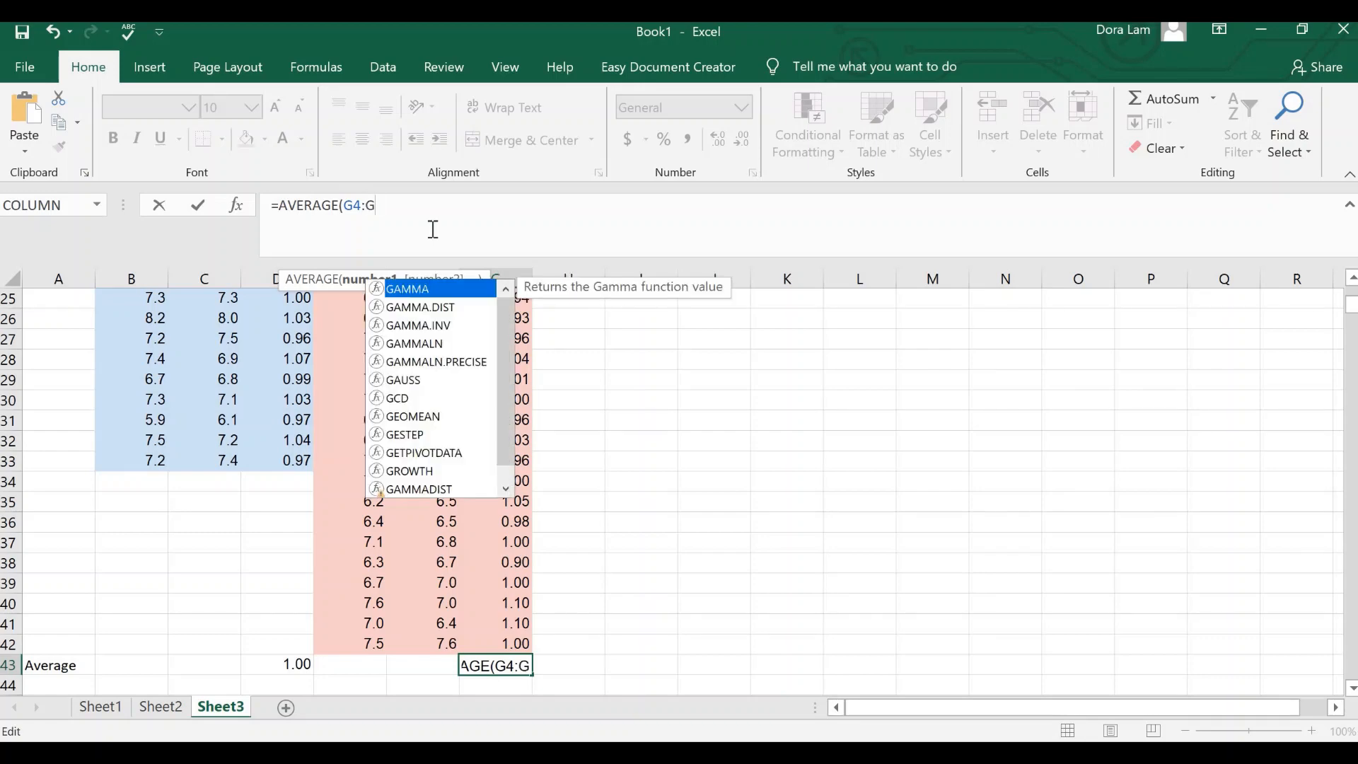
{"action": "type", "text": "42"}
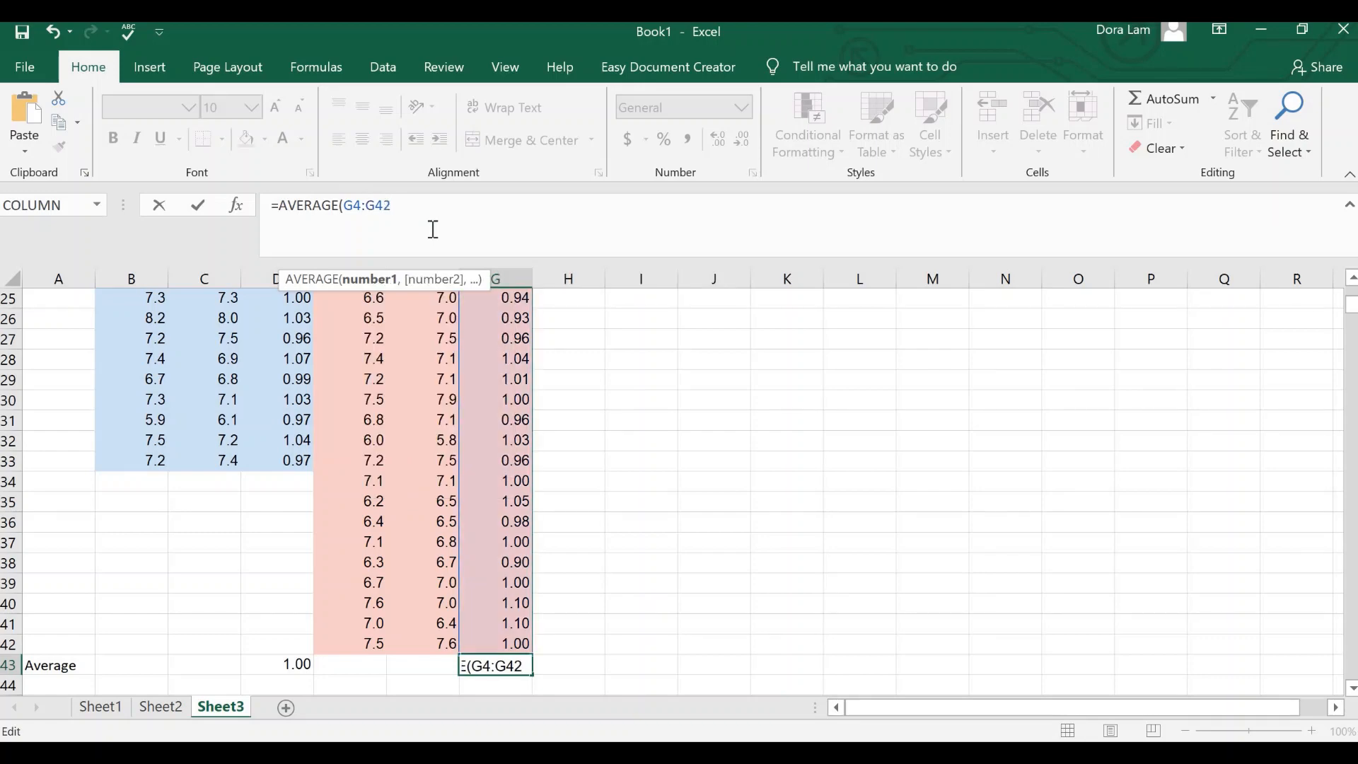
{"action": "key", "text": "Return"}
Step: Label cell A44, below the Average label, as "SD"
{"action": "scroll", "coordinate": [109, 637], "scroll_direction": "down", "scroll_amount": 1}
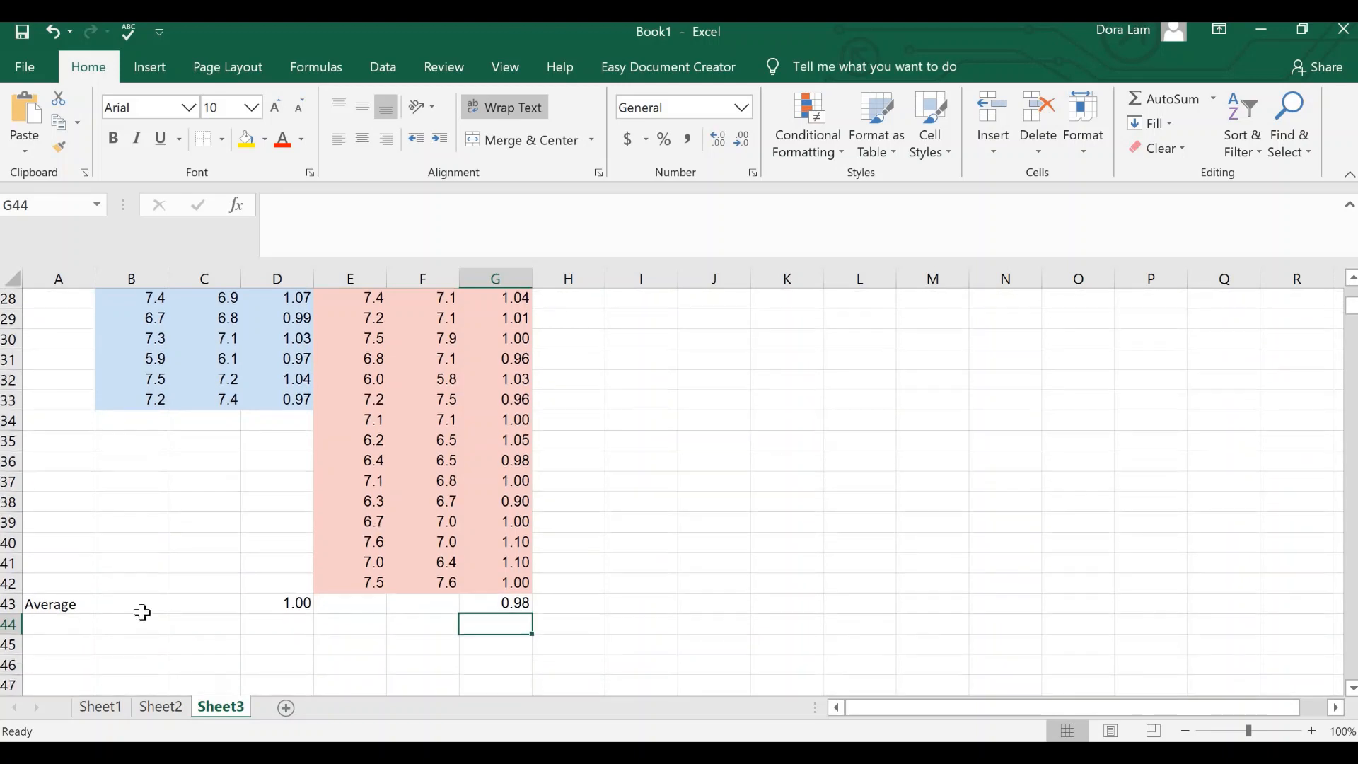
{"action": "key", "text": "Home"}
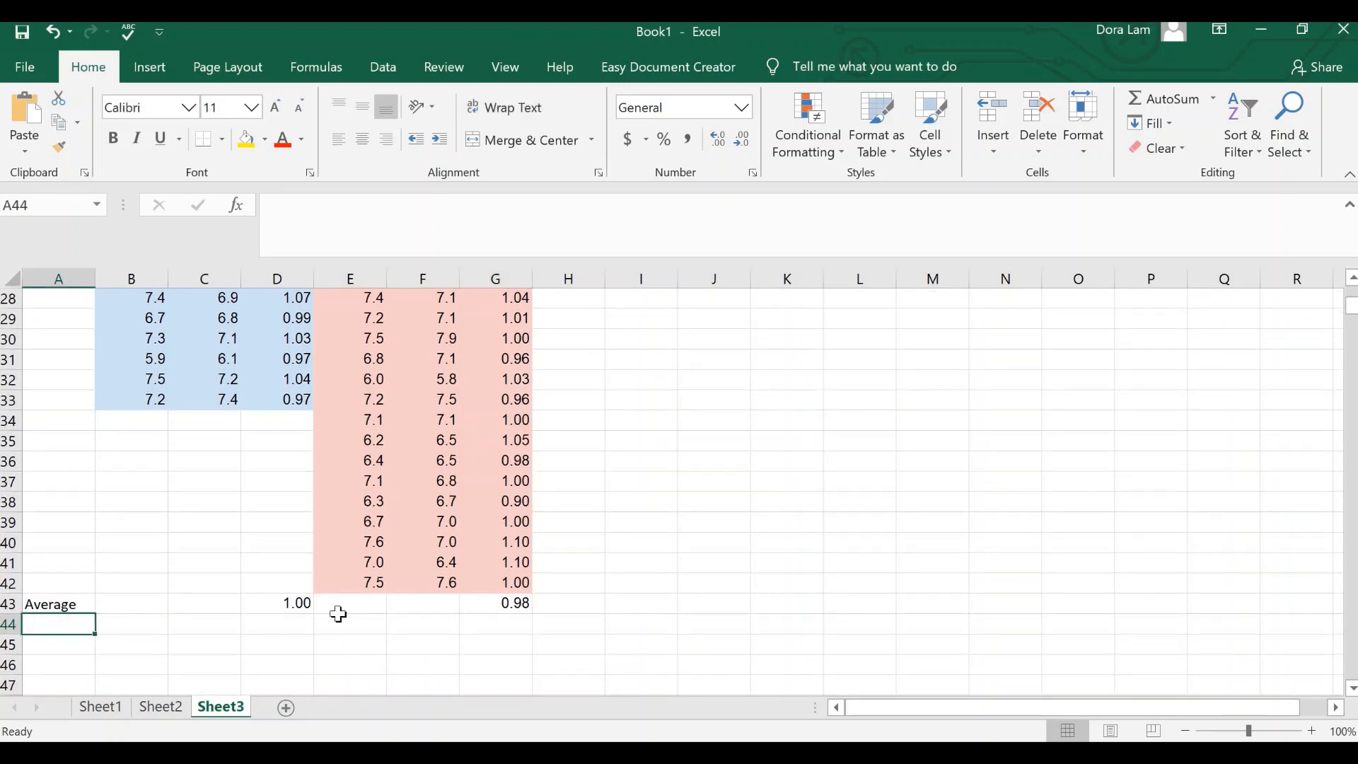
{"action": "type", "text": "SD"}
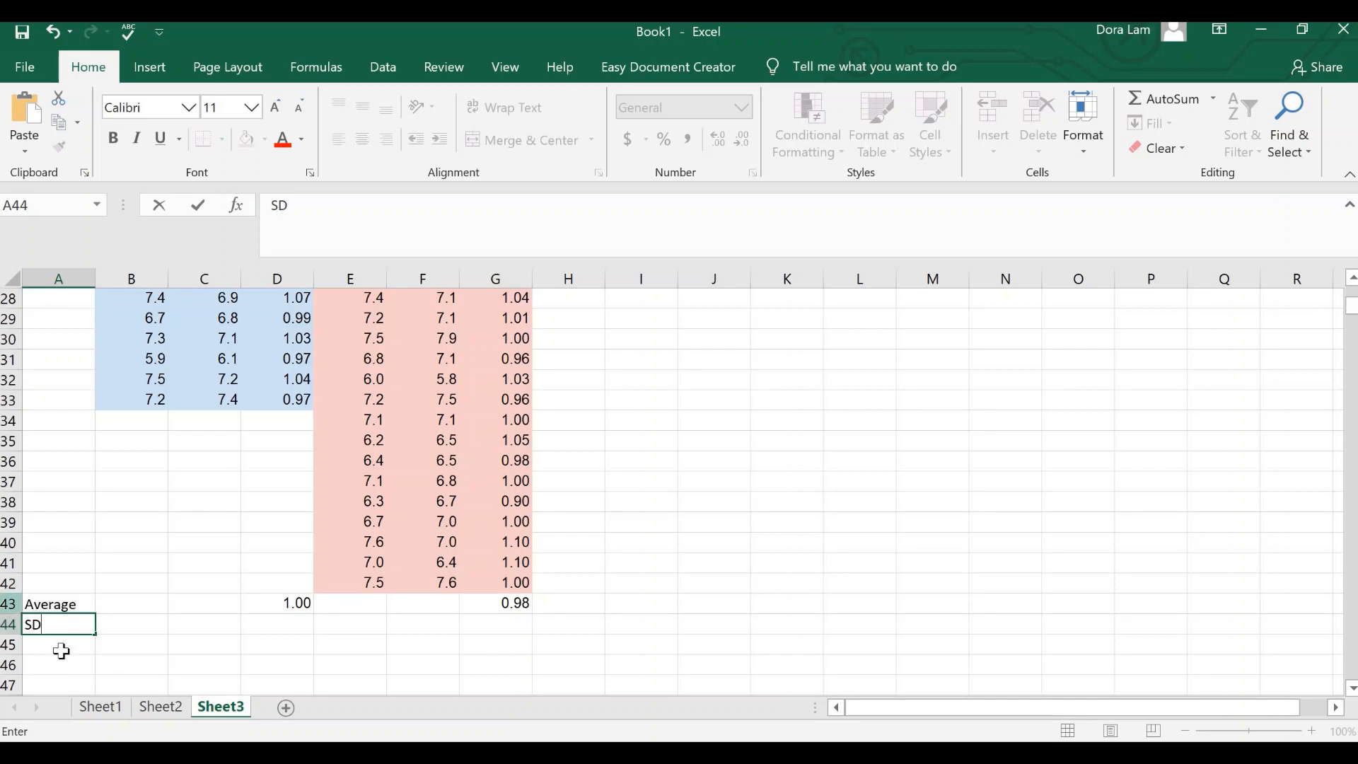
Step: Calculate the standard deviation of the male 2D:4D ratios in D44 with =STDEV(D4:D33)
{"action": "left_click", "coordinate": [306, 620]}
{"action": "type", "text": "="}
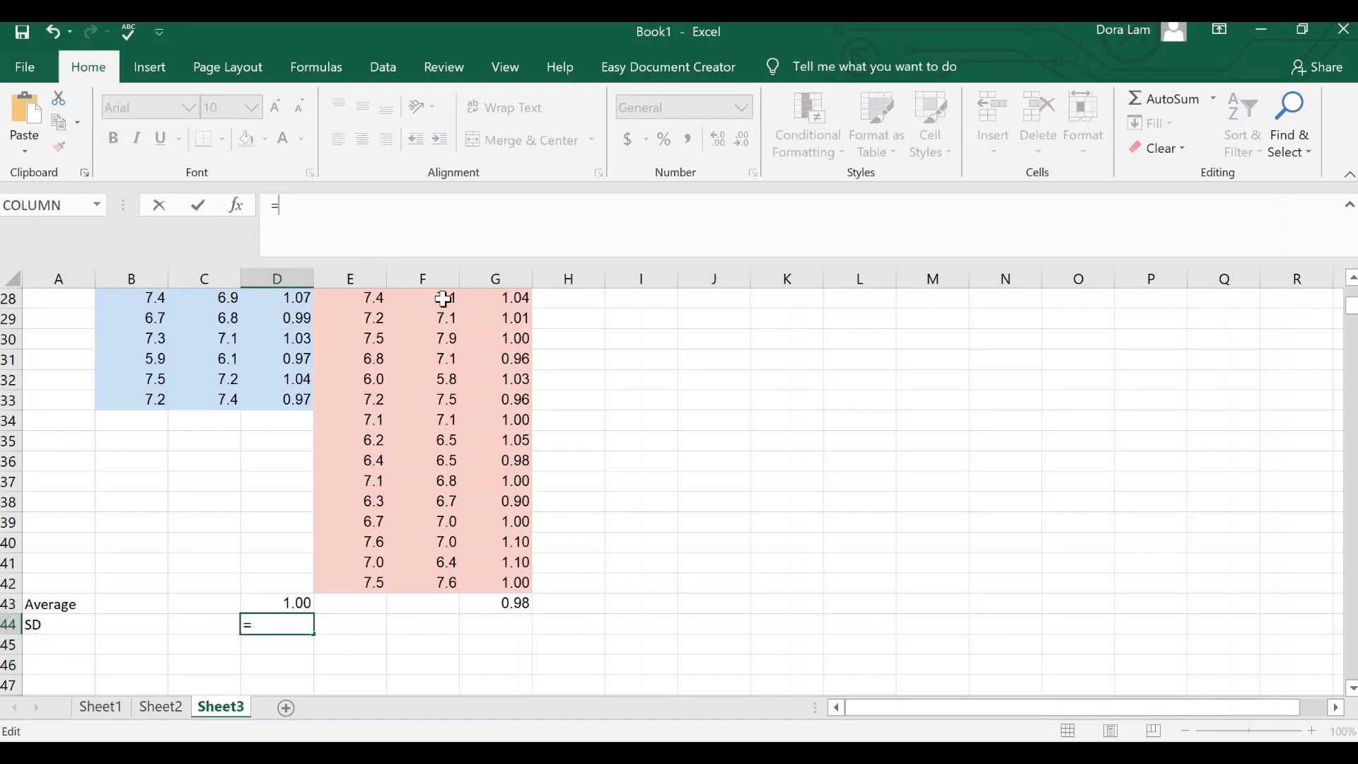
{"action": "type", "text": "S"}
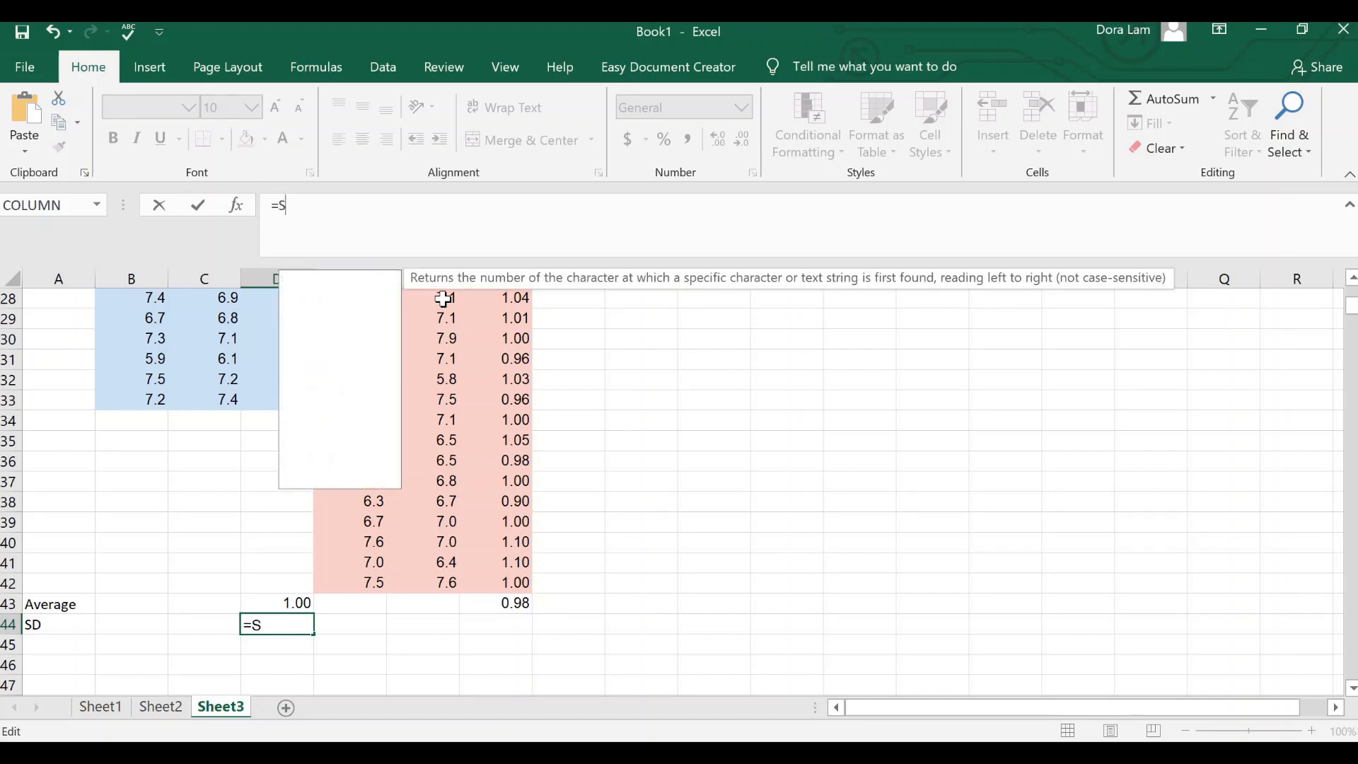
{"action": "type", "text": "TDEV("}
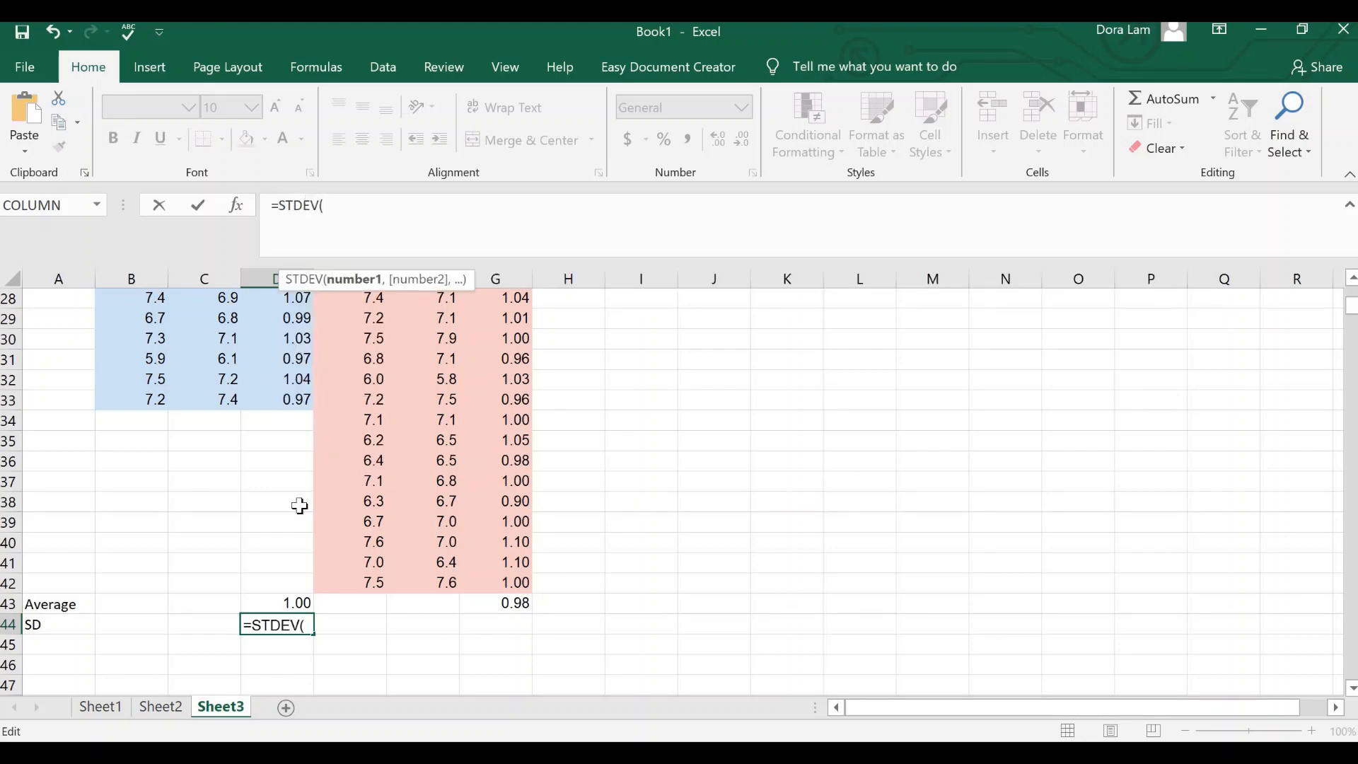
{"action": "type", "text": "D4:D"}
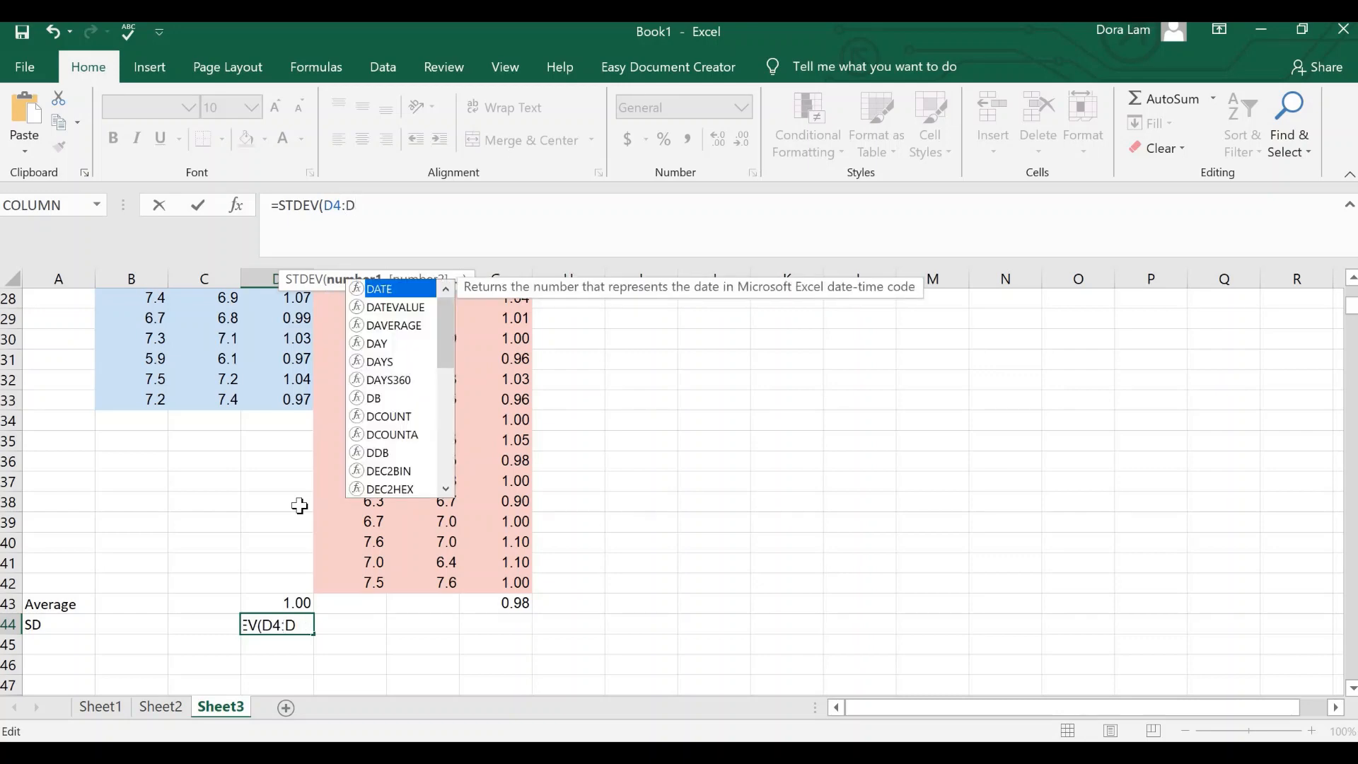
{"action": "type", "text": "33)"}
{"action": "key", "text": "Return"}
Step: Calculate the standard deviation of the female 2D:4D ratios in G44 with =STDEV(G4:G42)
{"action": "left_click", "coordinate": [499, 629]}
{"action": "left_click", "coordinate": [504, 203]}
{"action": "type", "text": "="}
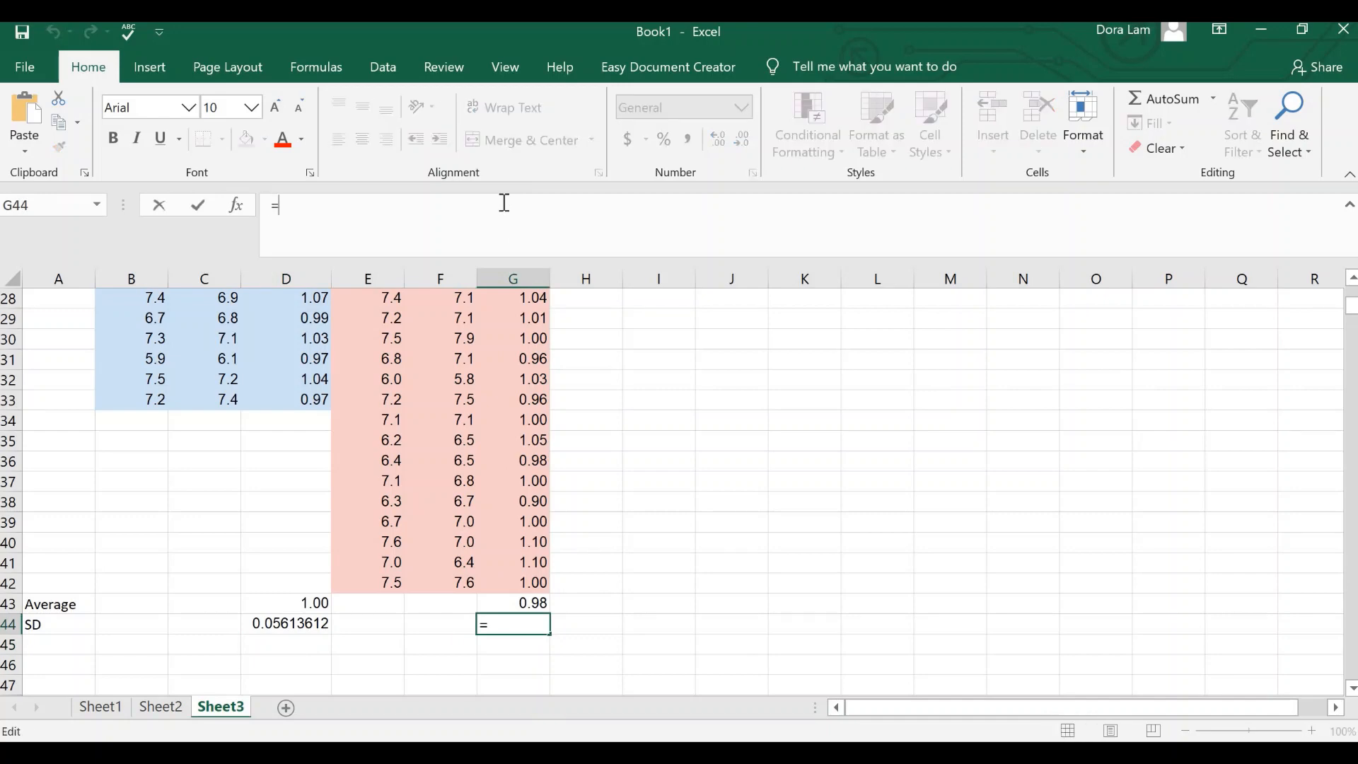
{"action": "type", "text": "STDEV"}
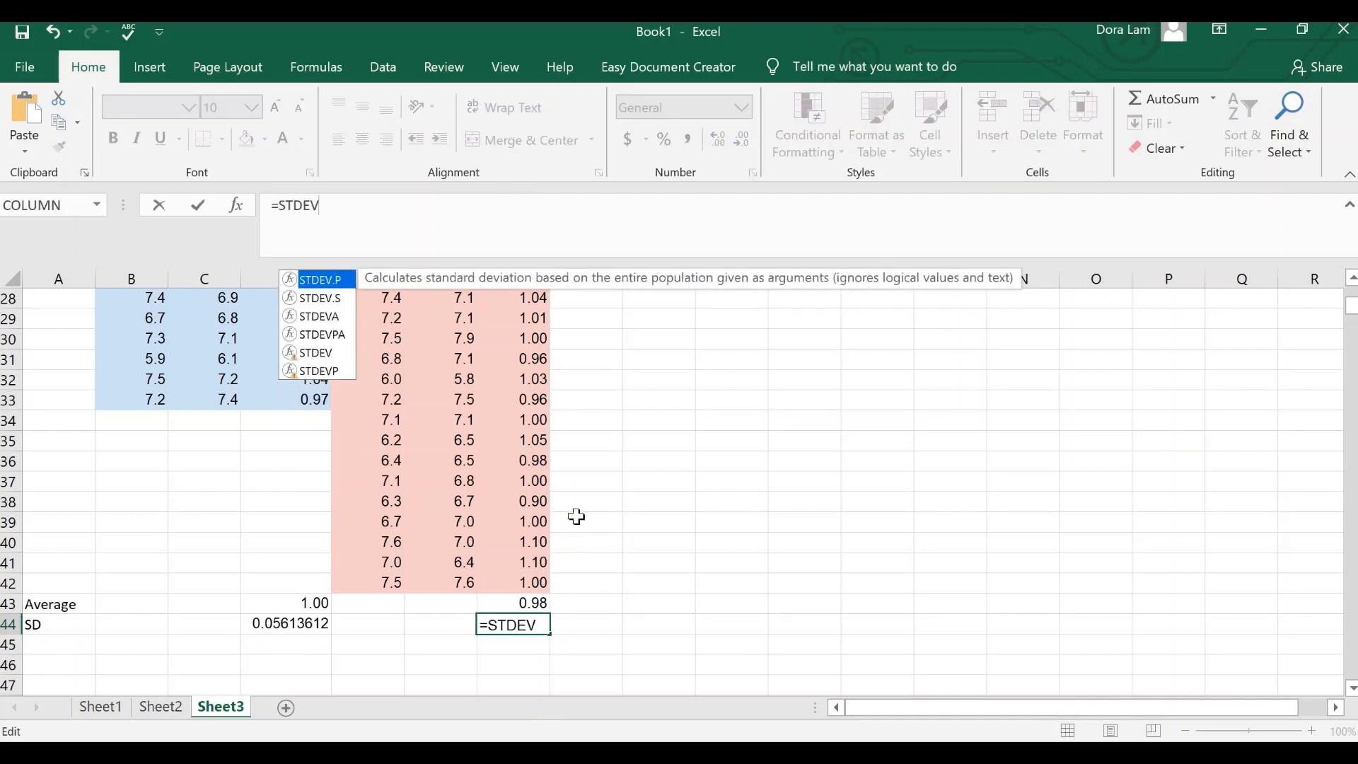
{"action": "scroll", "coordinate": [576, 517], "scroll_direction": "up", "scroll_amount": 9}
{"action": "left_click_drag", "start_coordinate": [521, 394], "coordinate": [524, 610]}
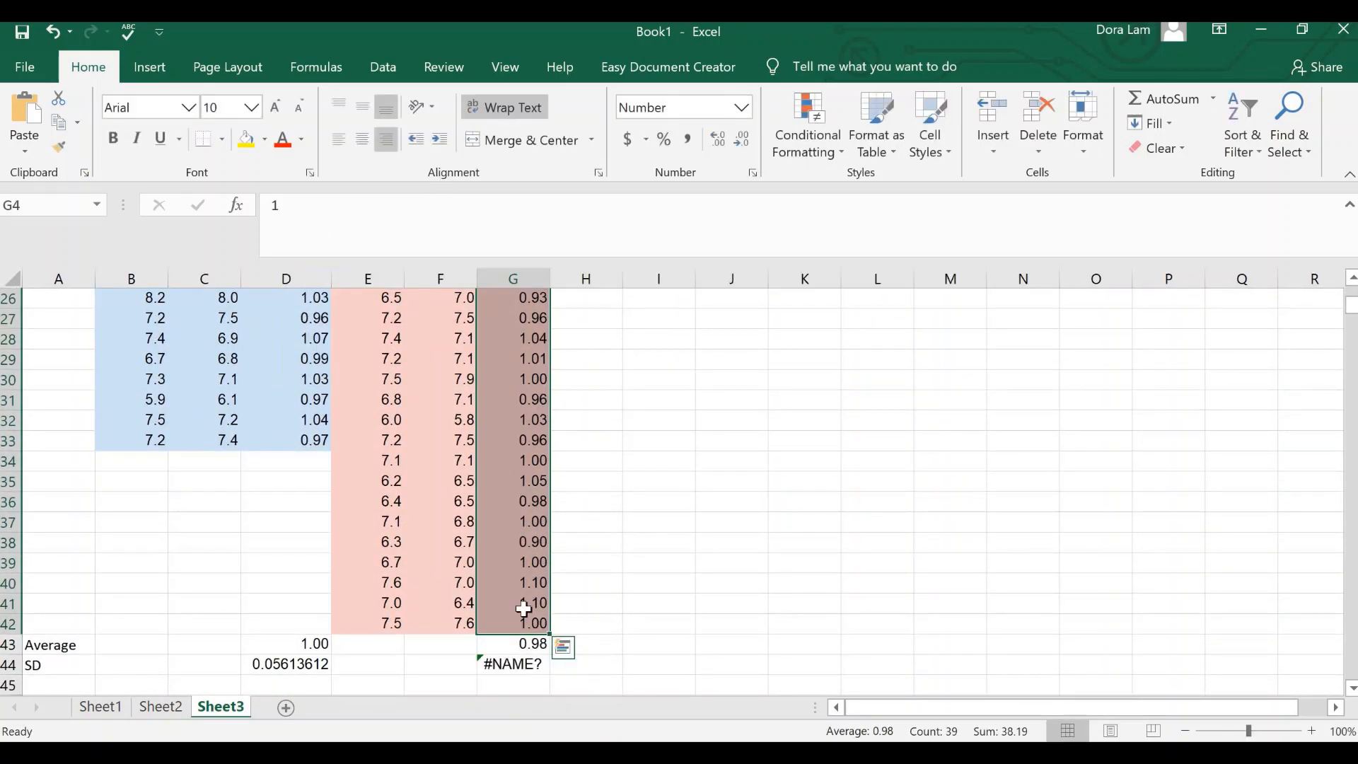
{"action": "left_click", "coordinate": [529, 668]}
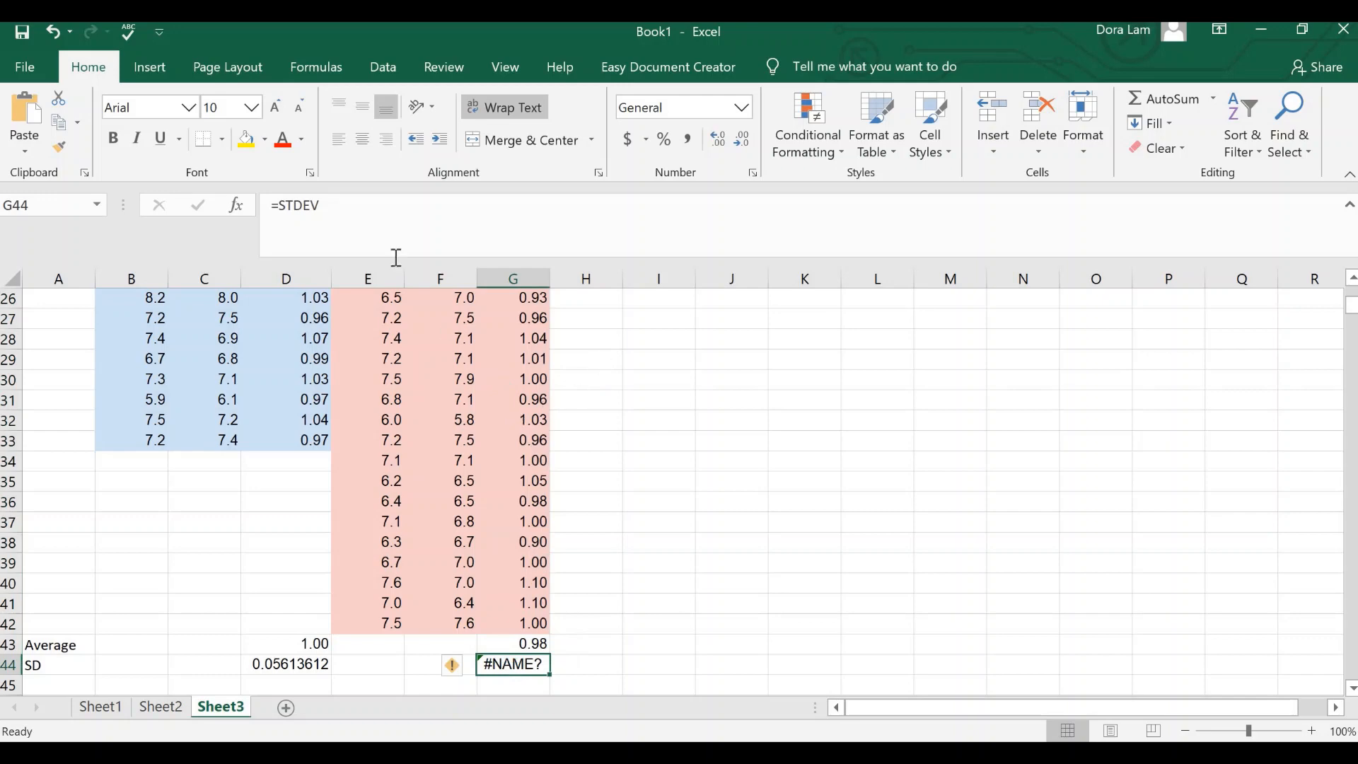
{"action": "left_click", "coordinate": [440, 198]}
{"action": "type", "text": "("}
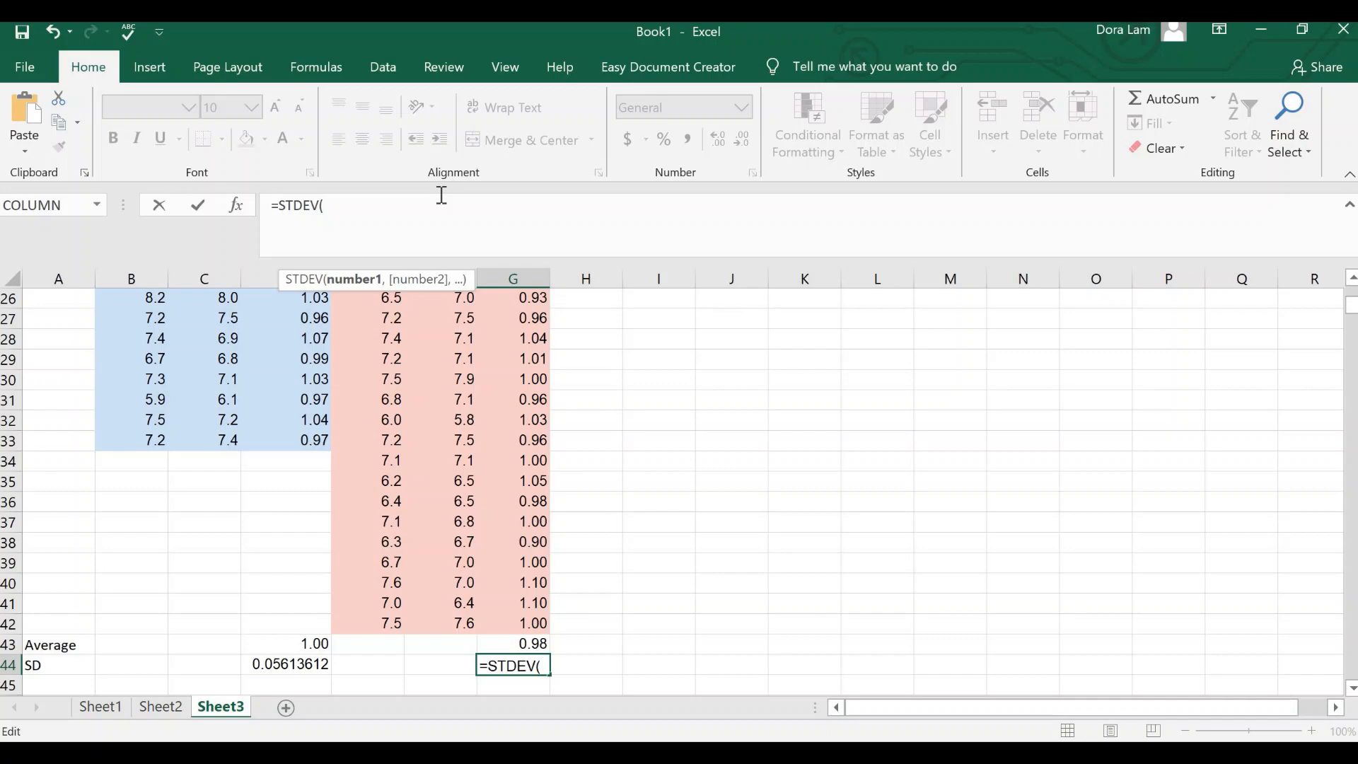
{"action": "type", "text": "G4:G"}
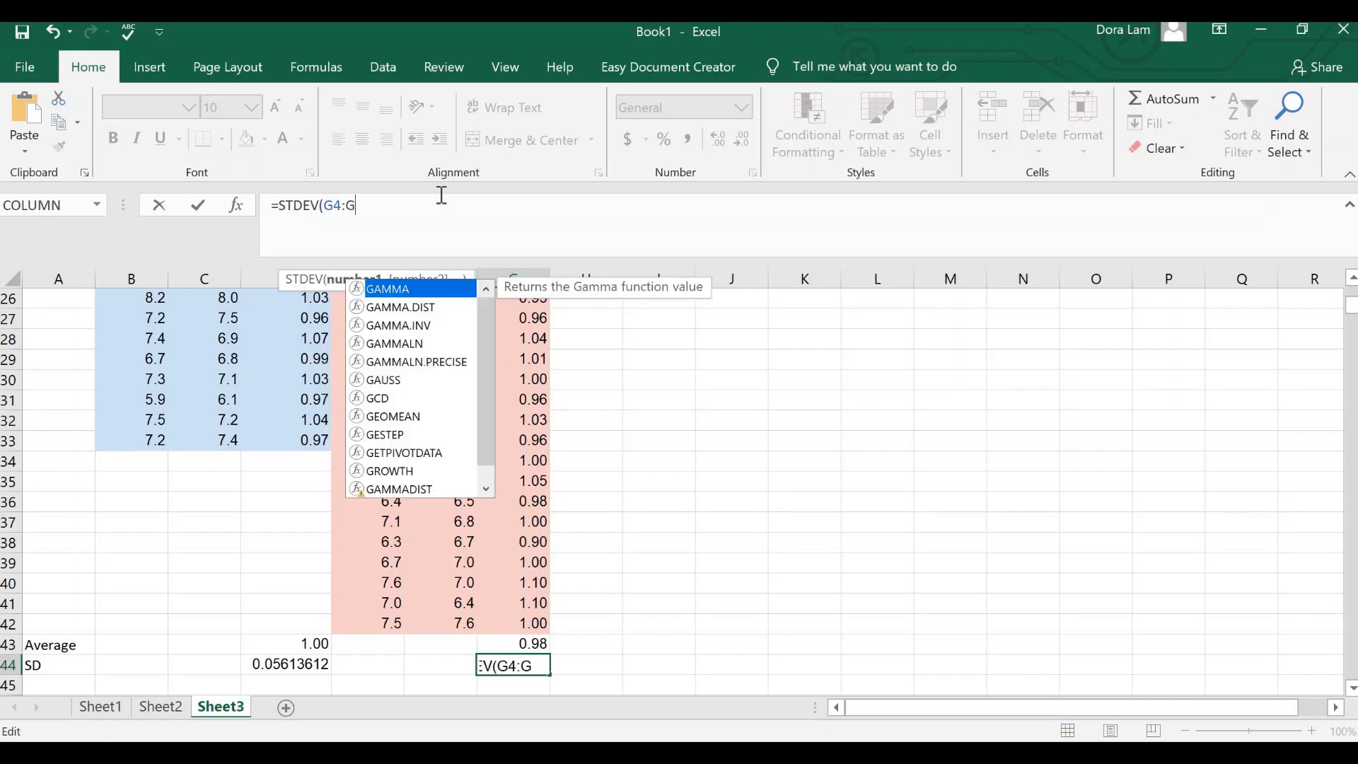
{"action": "type", "text": "42"}
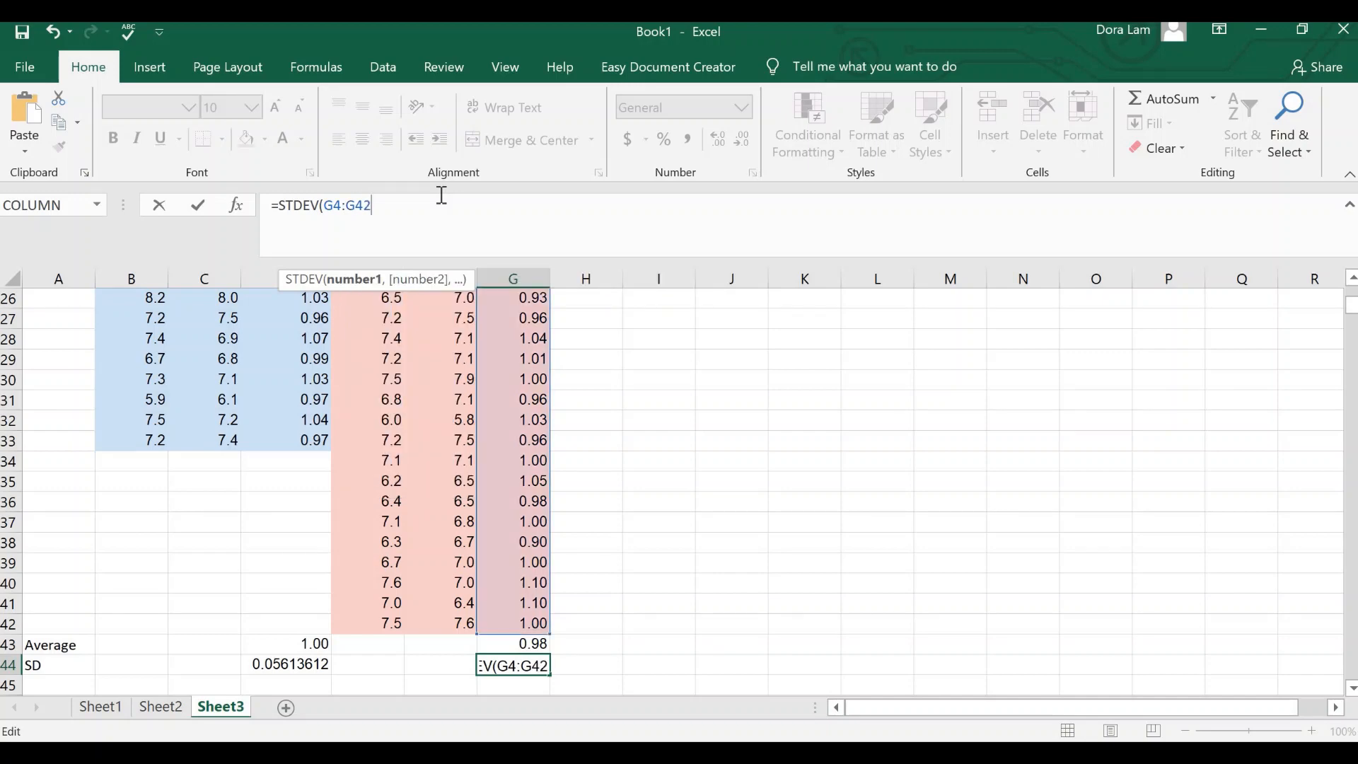
{"action": "key", "text": "Return"}
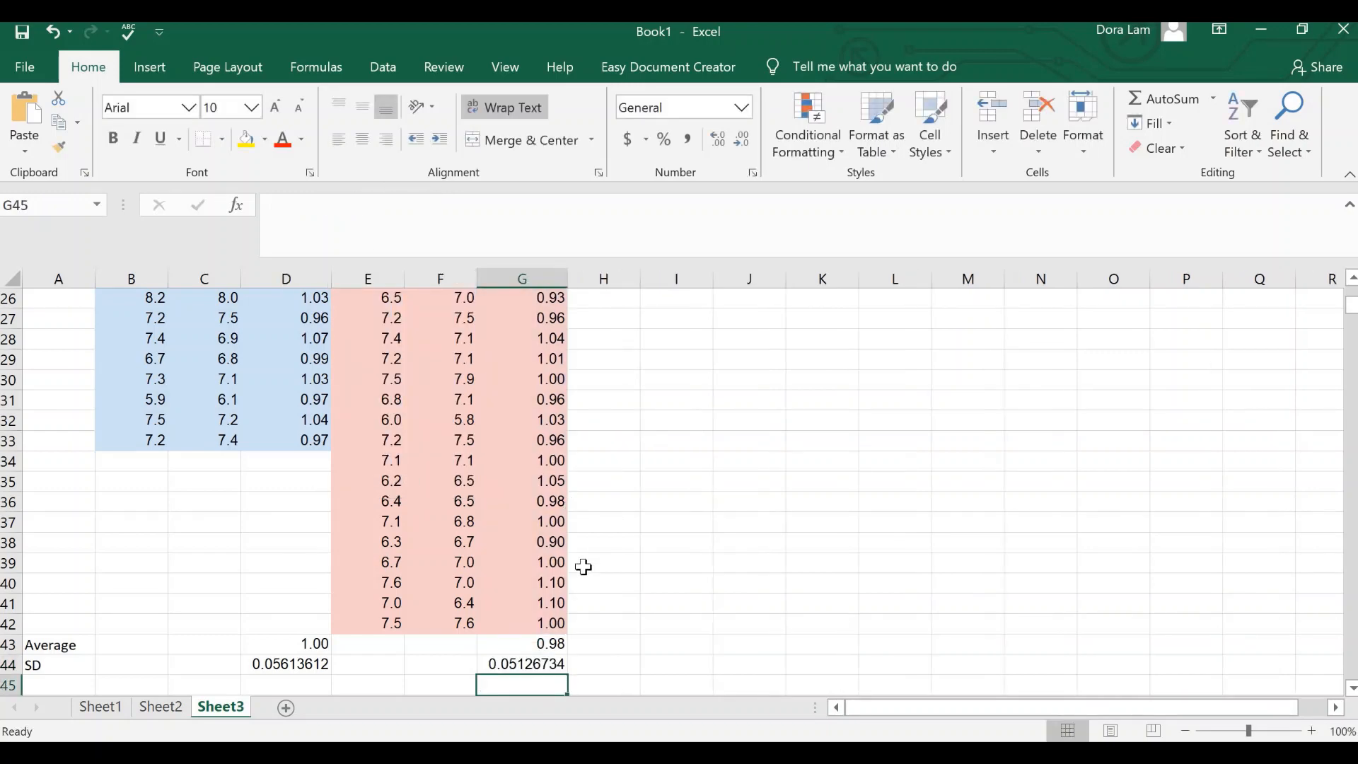
Step: Format the male and female standard deviations in D44 and G44 to three decimal places
{"action": "scroll", "coordinate": [267, 609], "scroll_direction": "down", "scroll_amount": 2}
{"action": "left_click", "coordinate": [286, 544]}
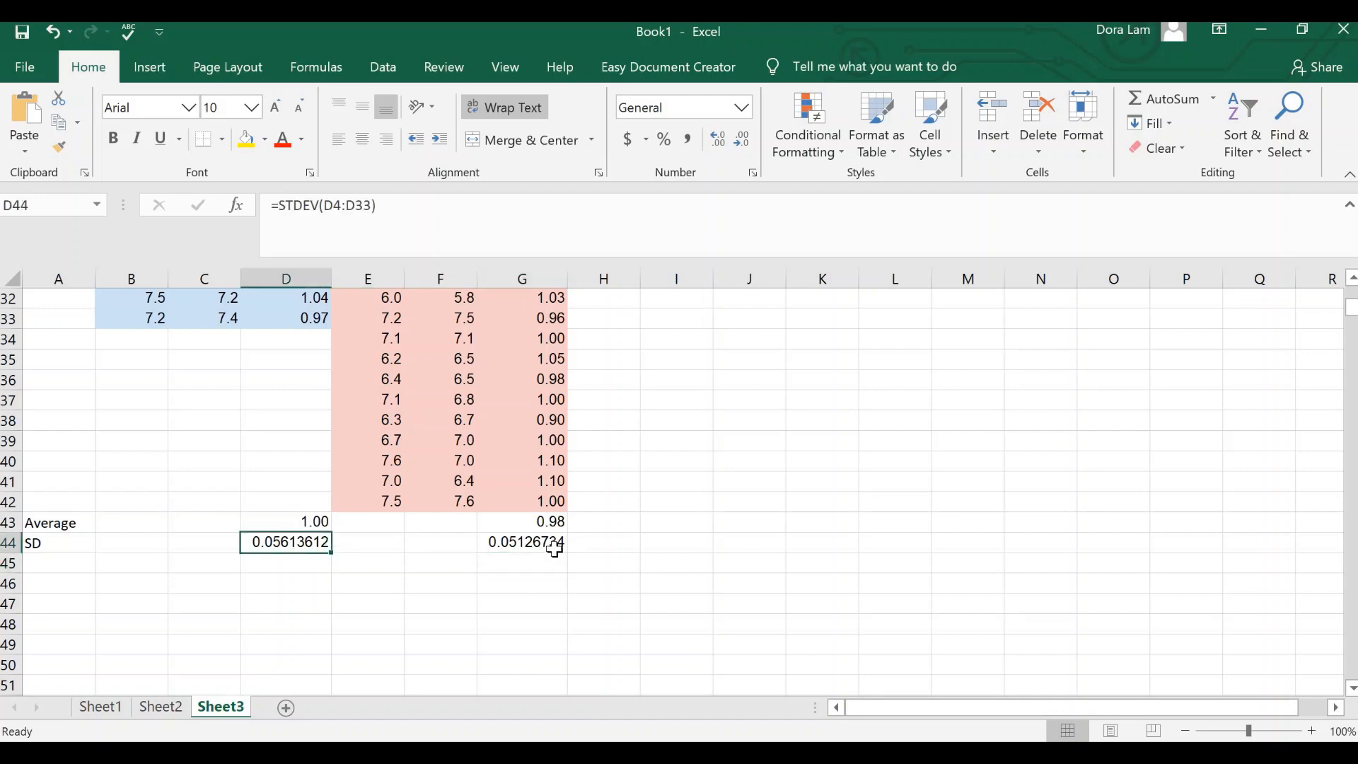
{"action": "left_click", "coordinate": [545, 544]}
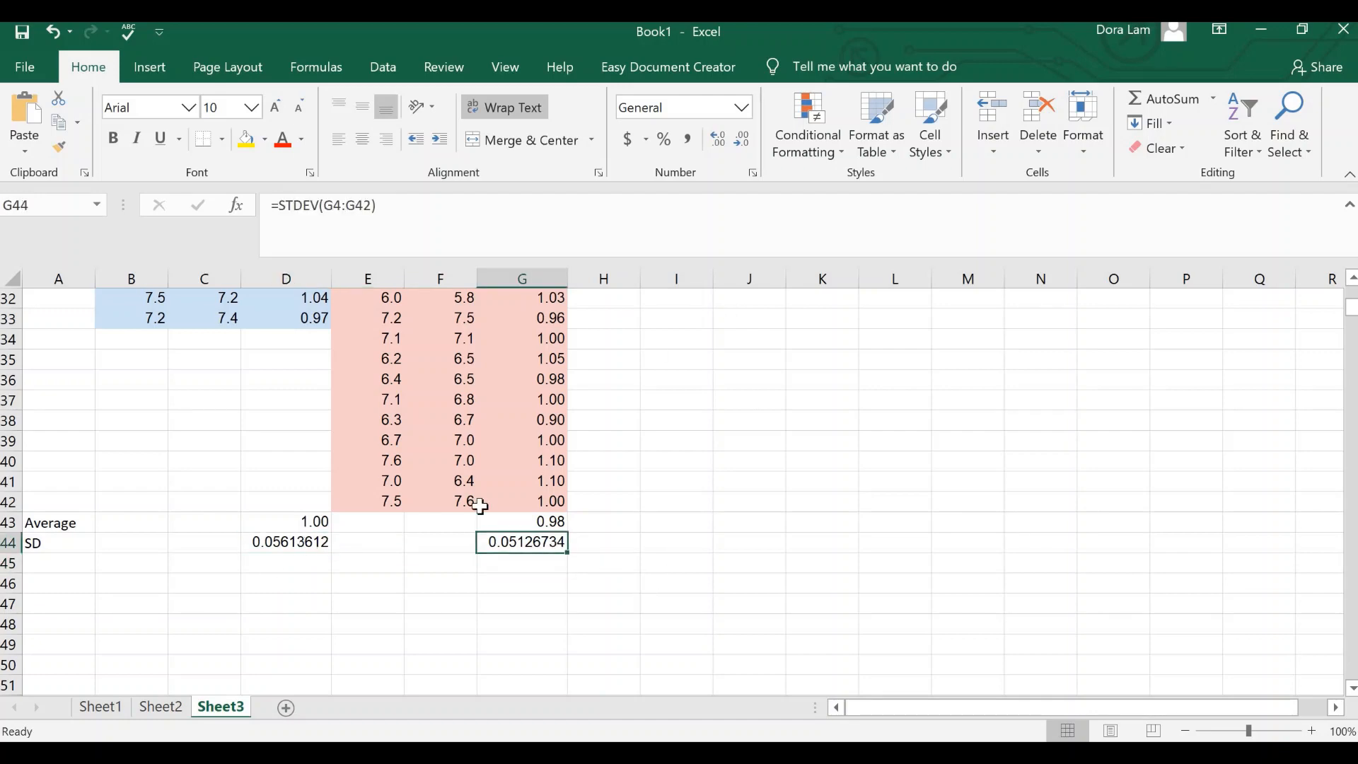
{"action": "left_click", "coordinate": [286, 543], "text": "ctrl"}
{"action": "left_click", "coordinate": [741, 140]}
{"action": "left_click", "coordinate": [741, 140]}
{"action": "left_click", "coordinate": [737, 138]}
{"action": "left_click", "coordinate": [738, 139]}
{"action": "left_click", "coordinate": [738, 138]}
{"action": "left_click", "coordinate": [738, 139]}
{"action": "left_click", "coordinate": [722, 145]}
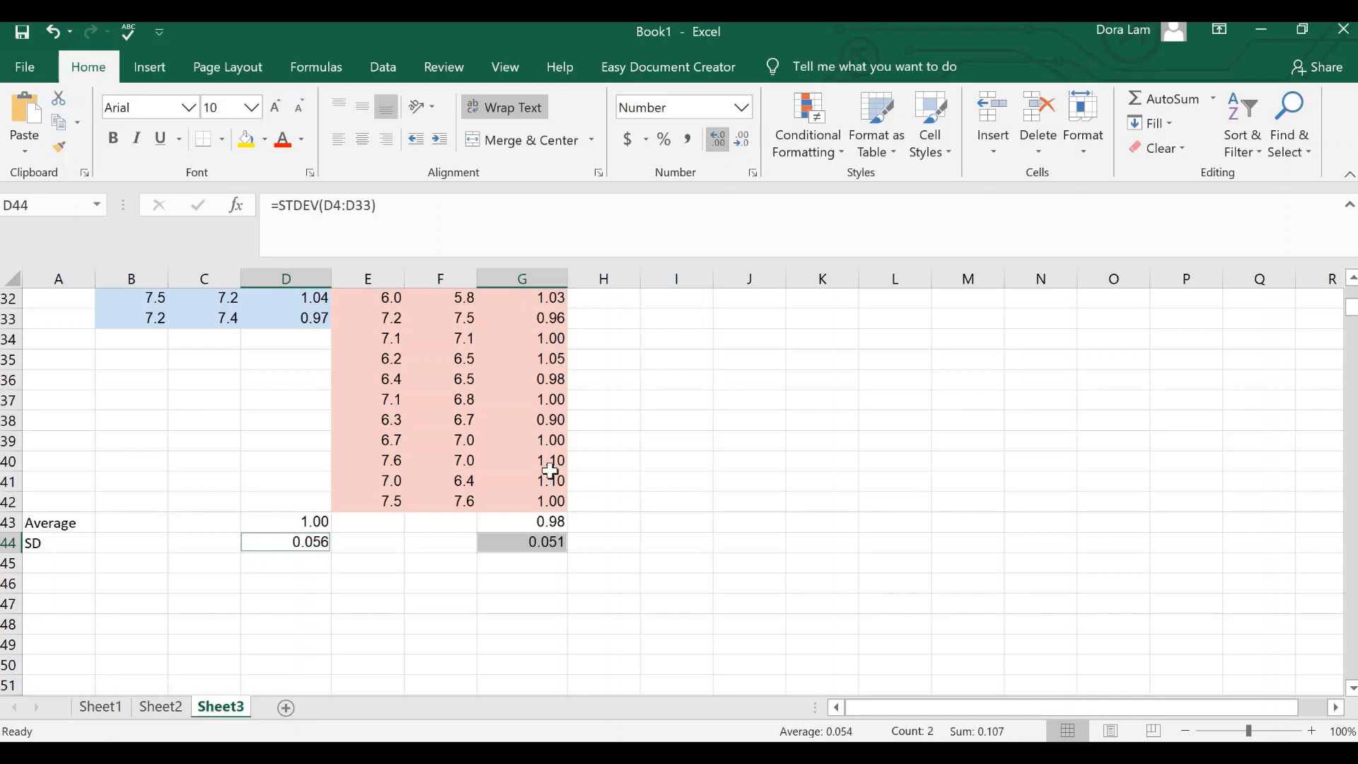
{"action": "left_click", "coordinate": [689, 599]}
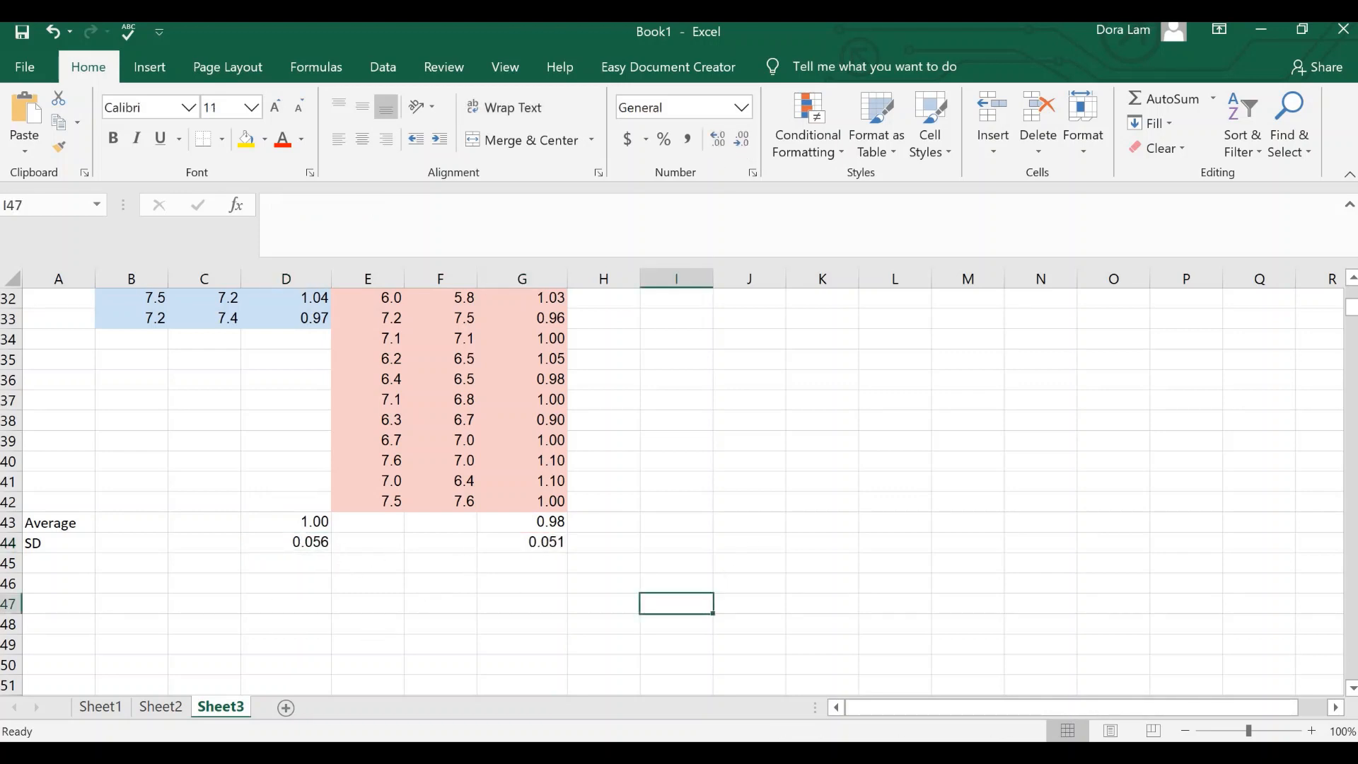
Step: Start a summary table below the data with the column headings "Male" in B47 and "Female" in C47
{"action": "left_click", "coordinate": [39, 546]}
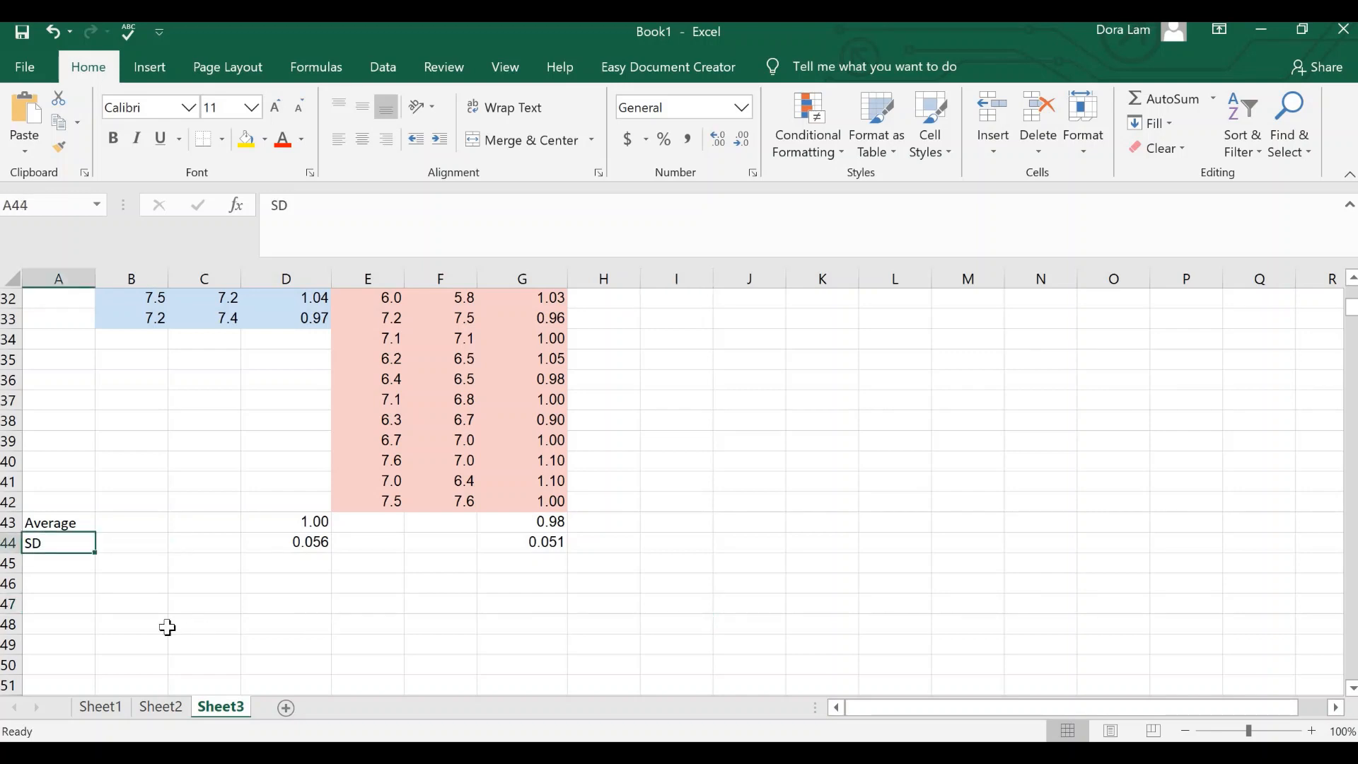
{"action": "scroll", "coordinate": [135, 565], "scroll_direction": "down", "scroll_amount": 1}
{"action": "left_click", "coordinate": [121, 546]}
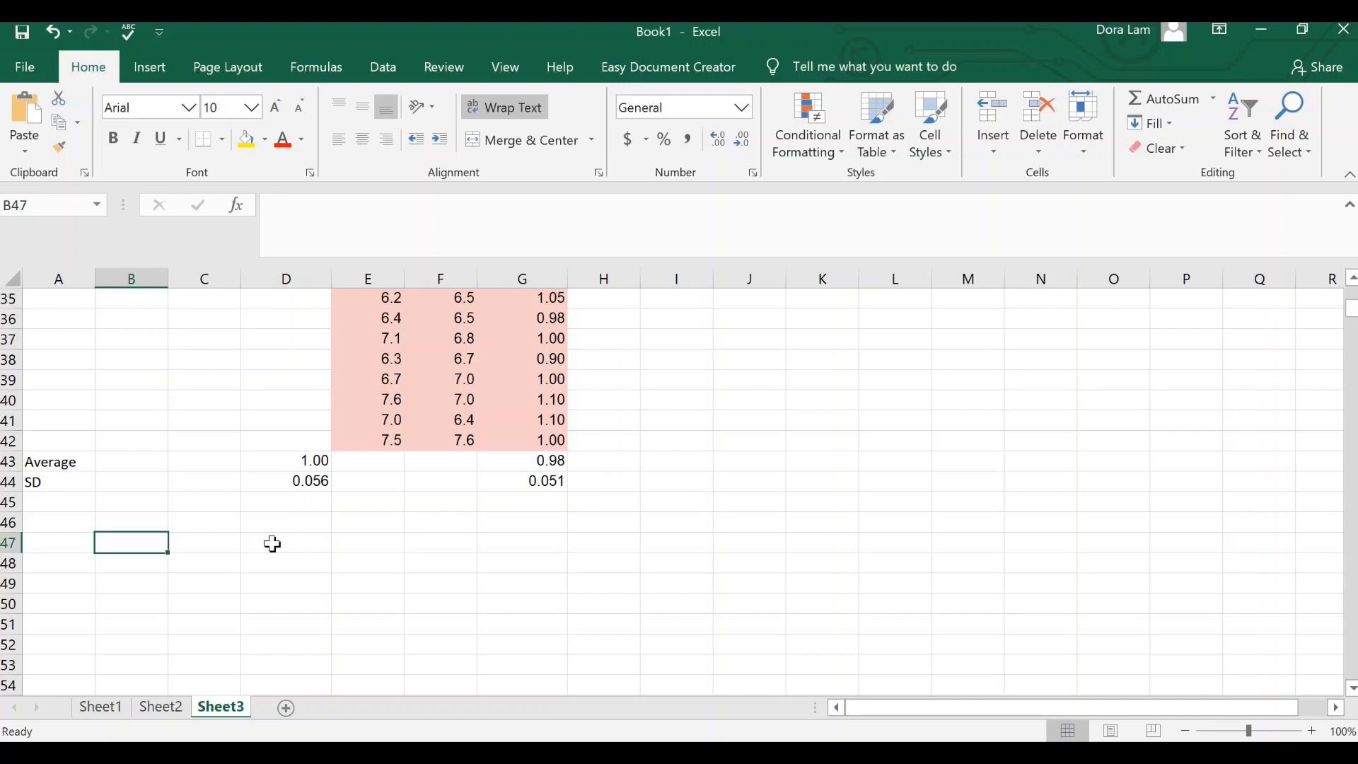
{"action": "type", "text": "Male"}
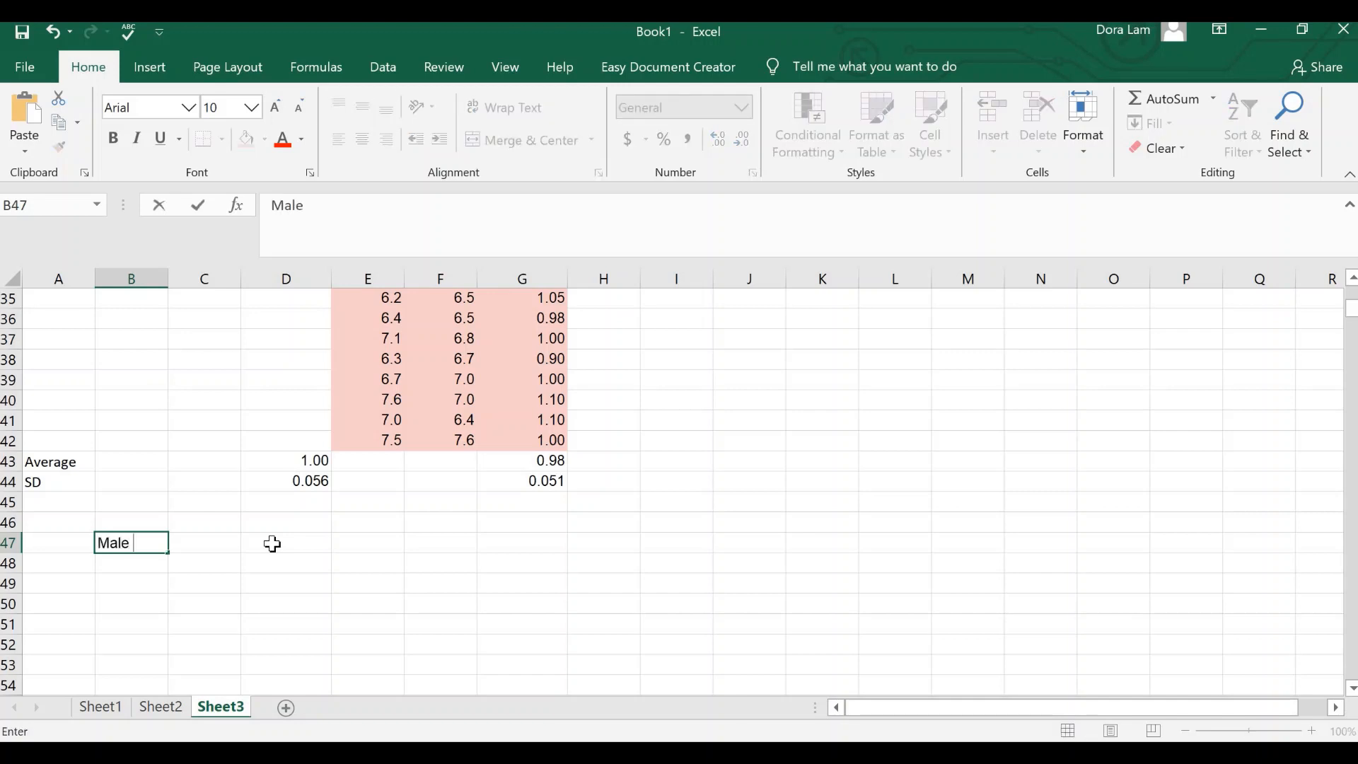
{"action": "key", "text": "Tab"}
{"action": "type", "text": "Female"}
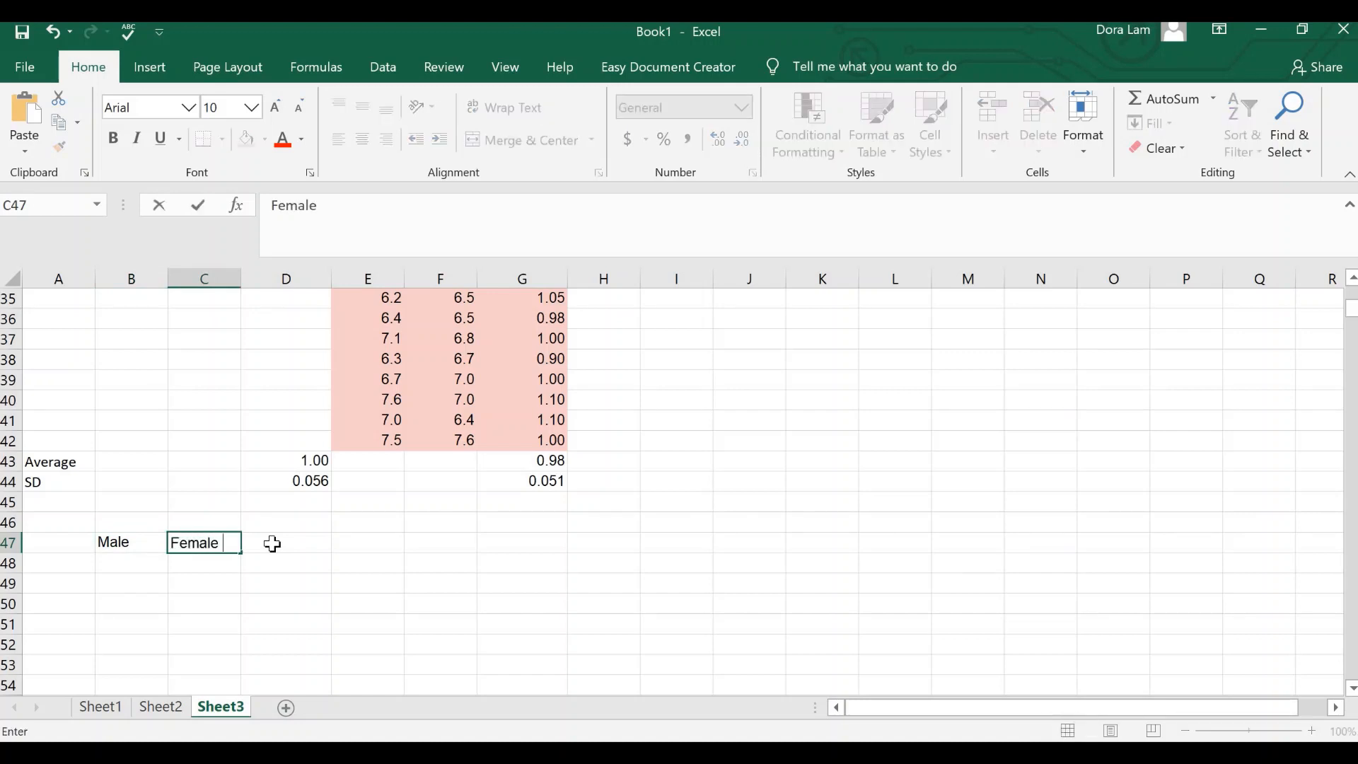
{"action": "key", "text": "Return"}
Step: Label the summary table's rows "Average" in A48 and "SD" in A49
{"action": "key", "text": "Left"}
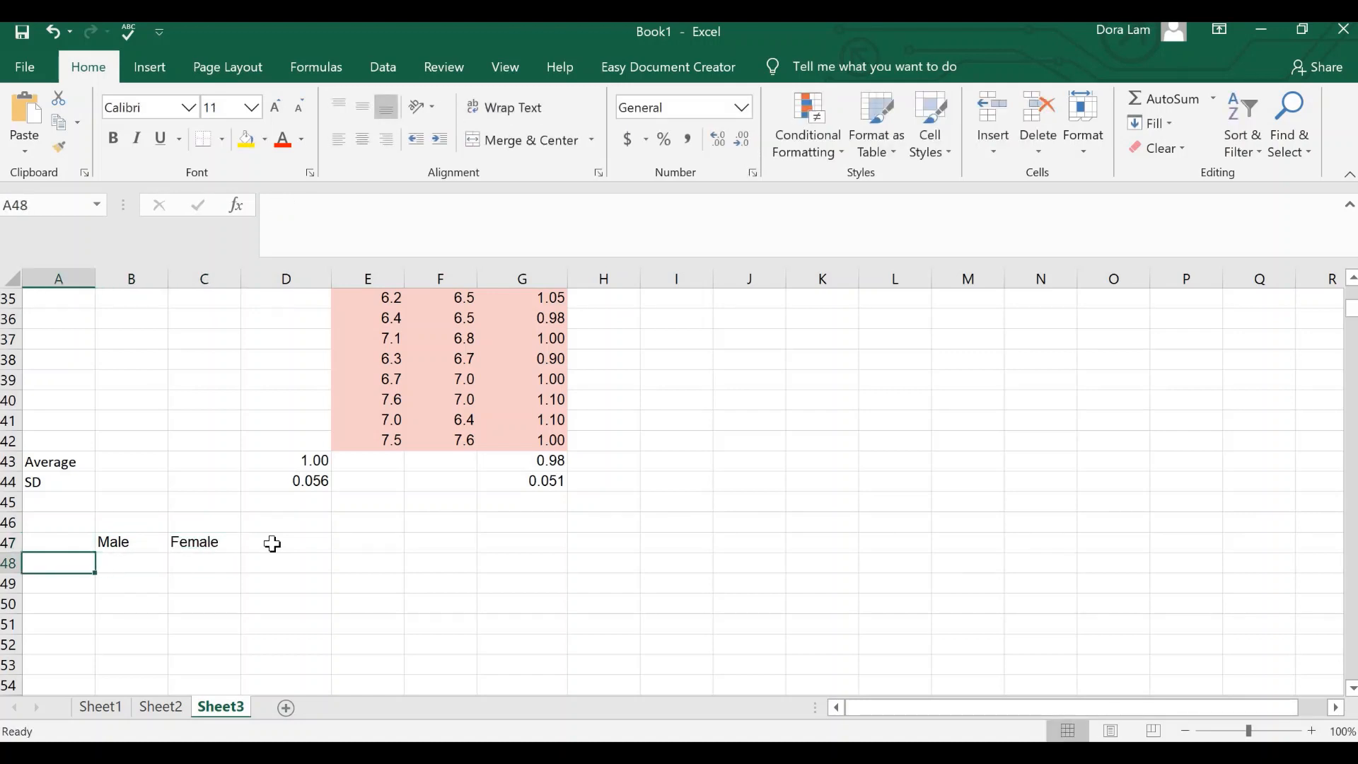
{"action": "type", "text": "Average"}
{"action": "key", "text": "Return"}
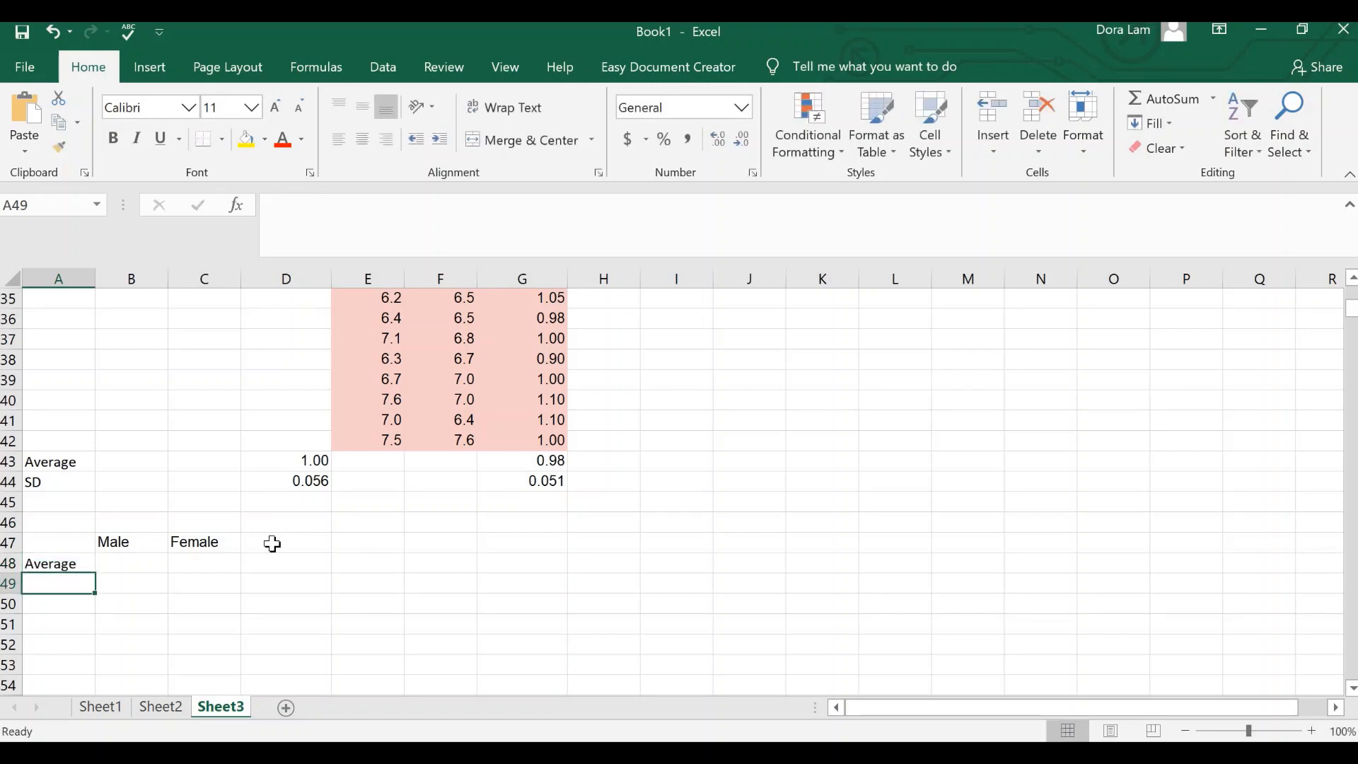
{"action": "type", "text": "SD"}
{"action": "key", "text": "Return"}
{"action": "key", "text": "Up"}
{"action": "key", "text": "Up"}
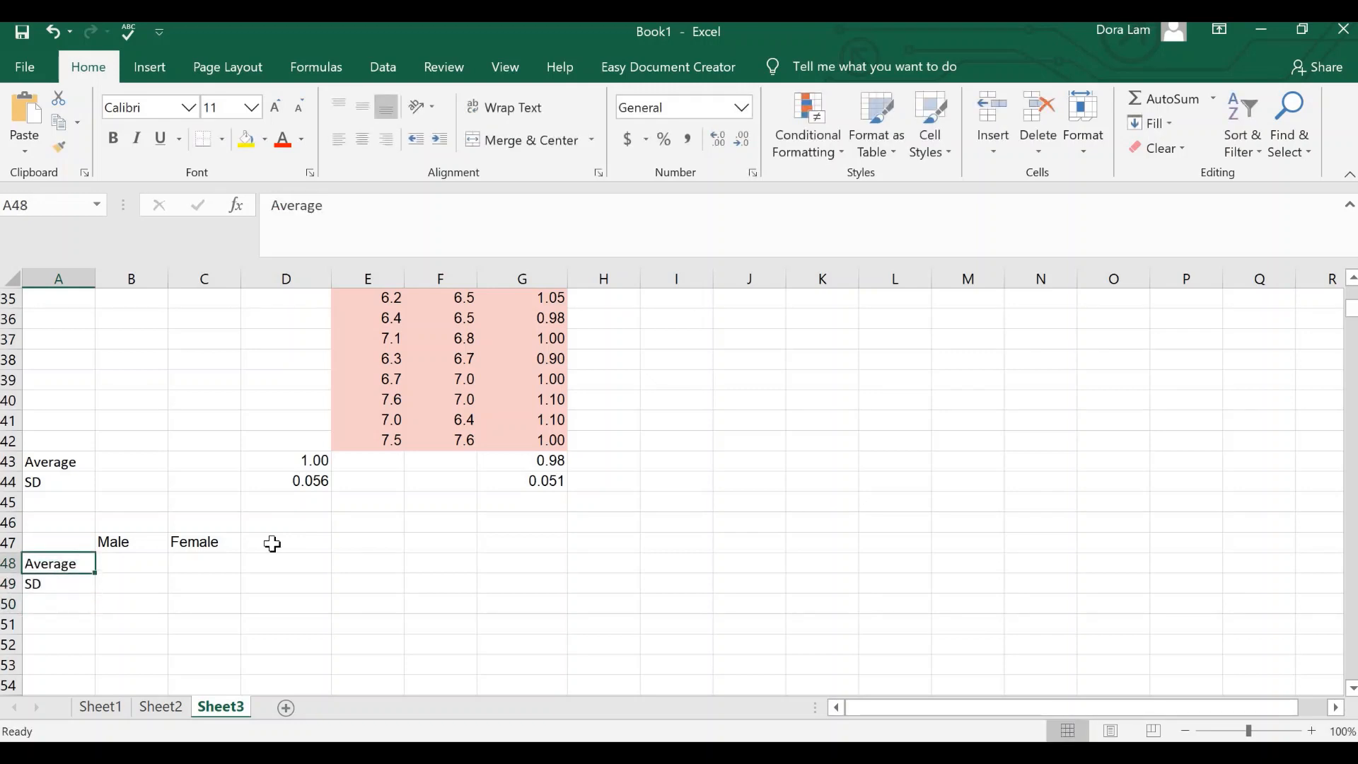
Step: Fill the Male column of the summary table by linking B48 to =D43 and B49 to =D44
{"action": "key", "text": "Right"}
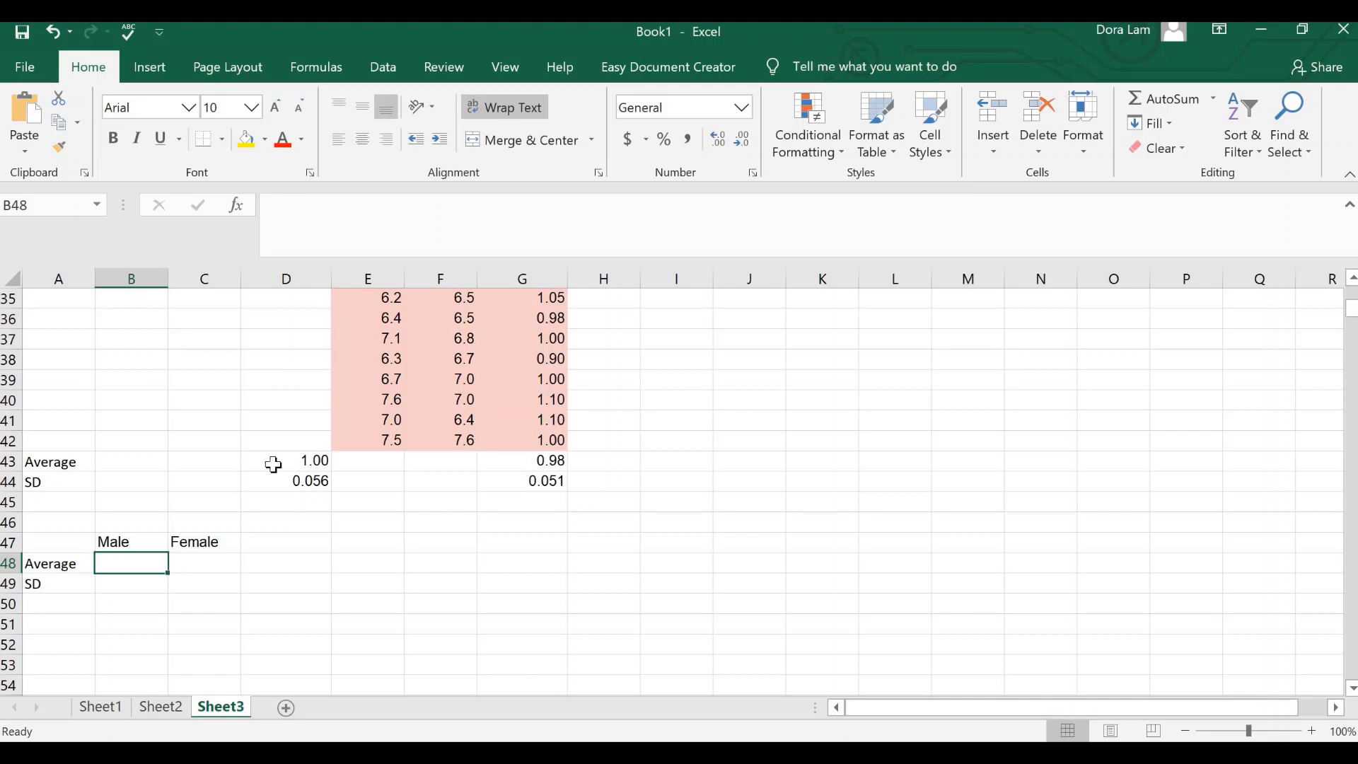
{"action": "left_click", "coordinate": [372, 229]}
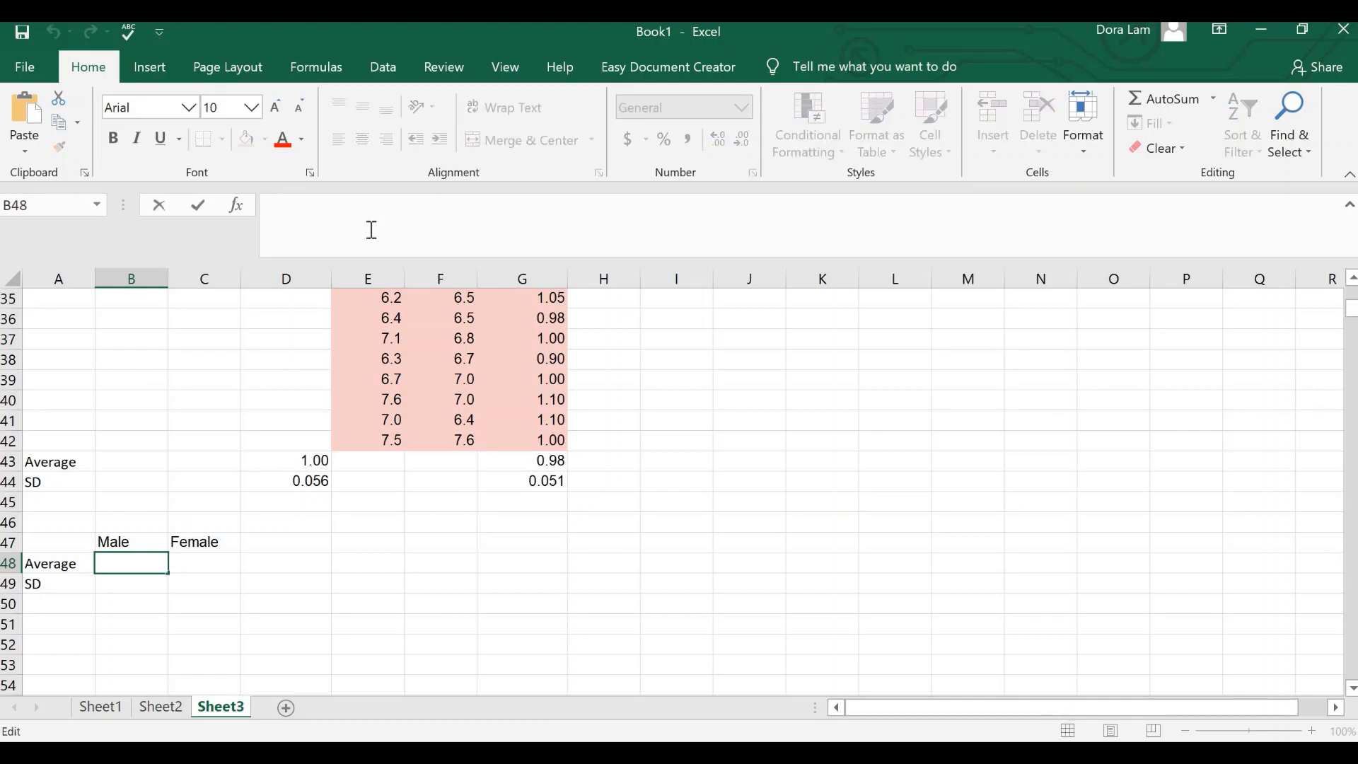
{"action": "type", "text": "="}
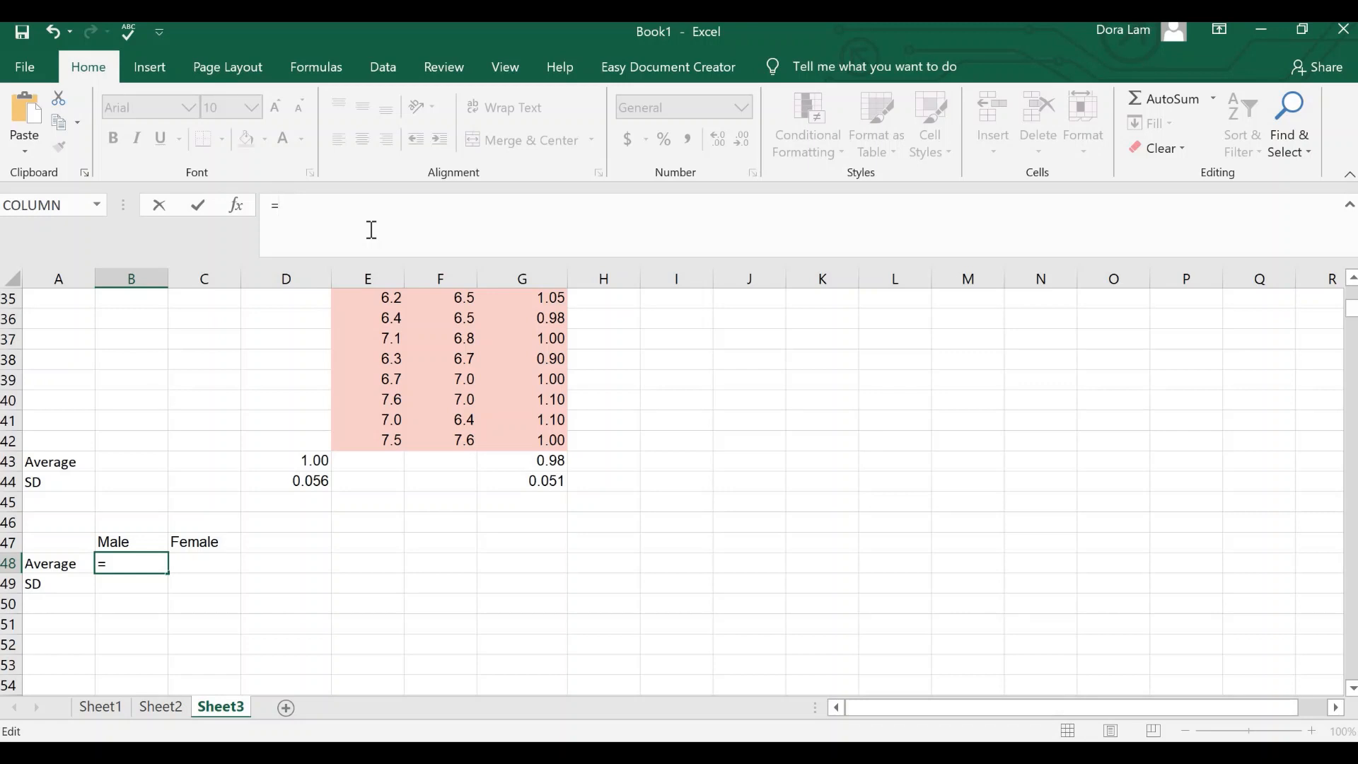
{"action": "type", "text": "D43"}
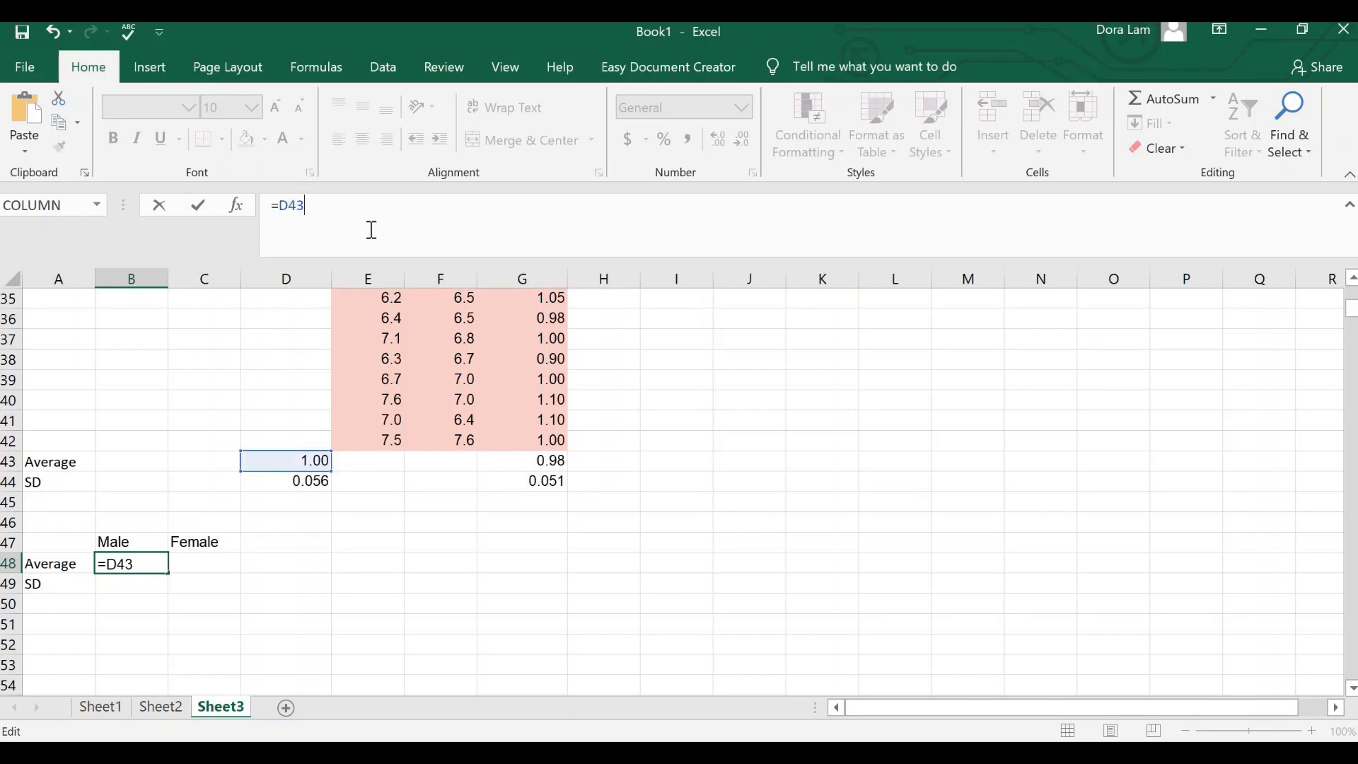
{"action": "key", "text": "Return"}
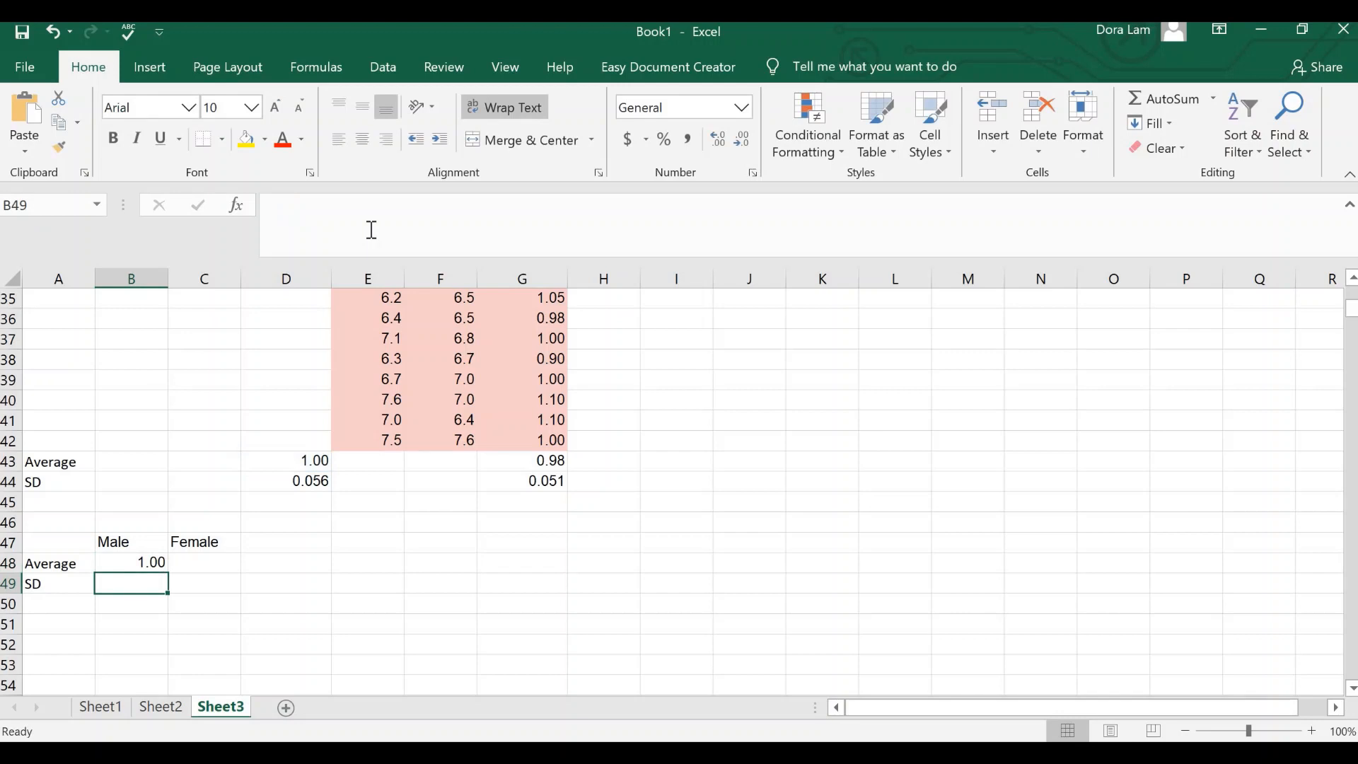
{"action": "type", "text": "=D44"}
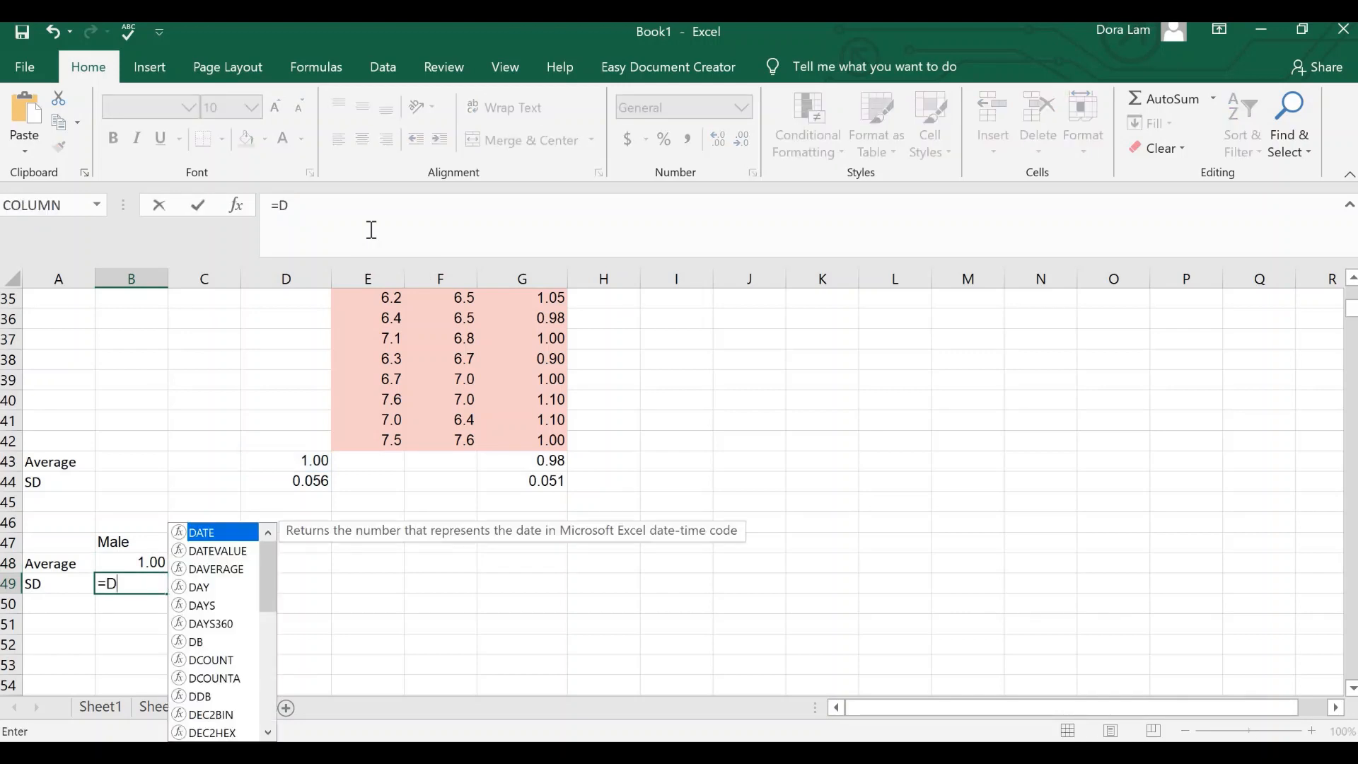
{"action": "key", "text": "Return"}
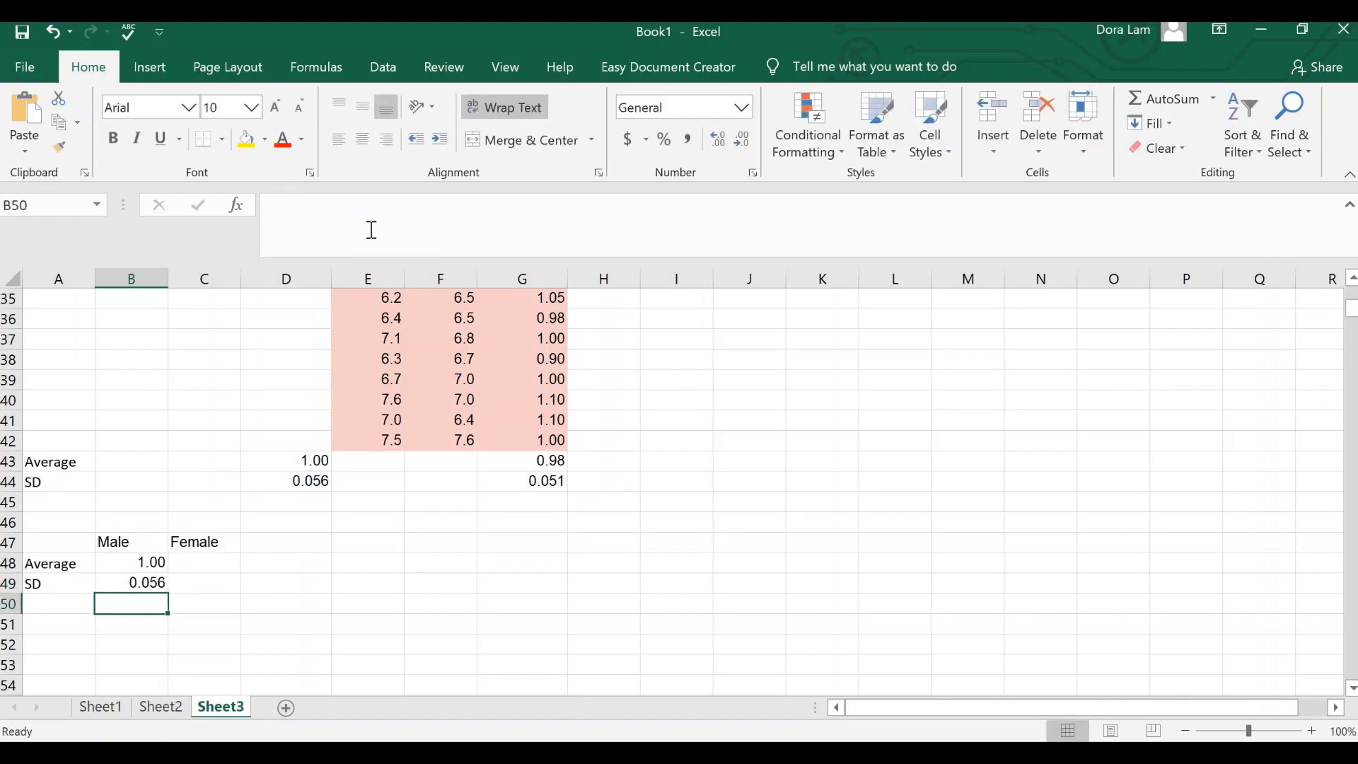
Step: Fill the Female column of the summary table by linking C48 to =G43 and C49 to =G44
{"action": "key", "text": "Up"}
{"action": "key", "text": "Up"}
{"action": "key", "text": "Right"}
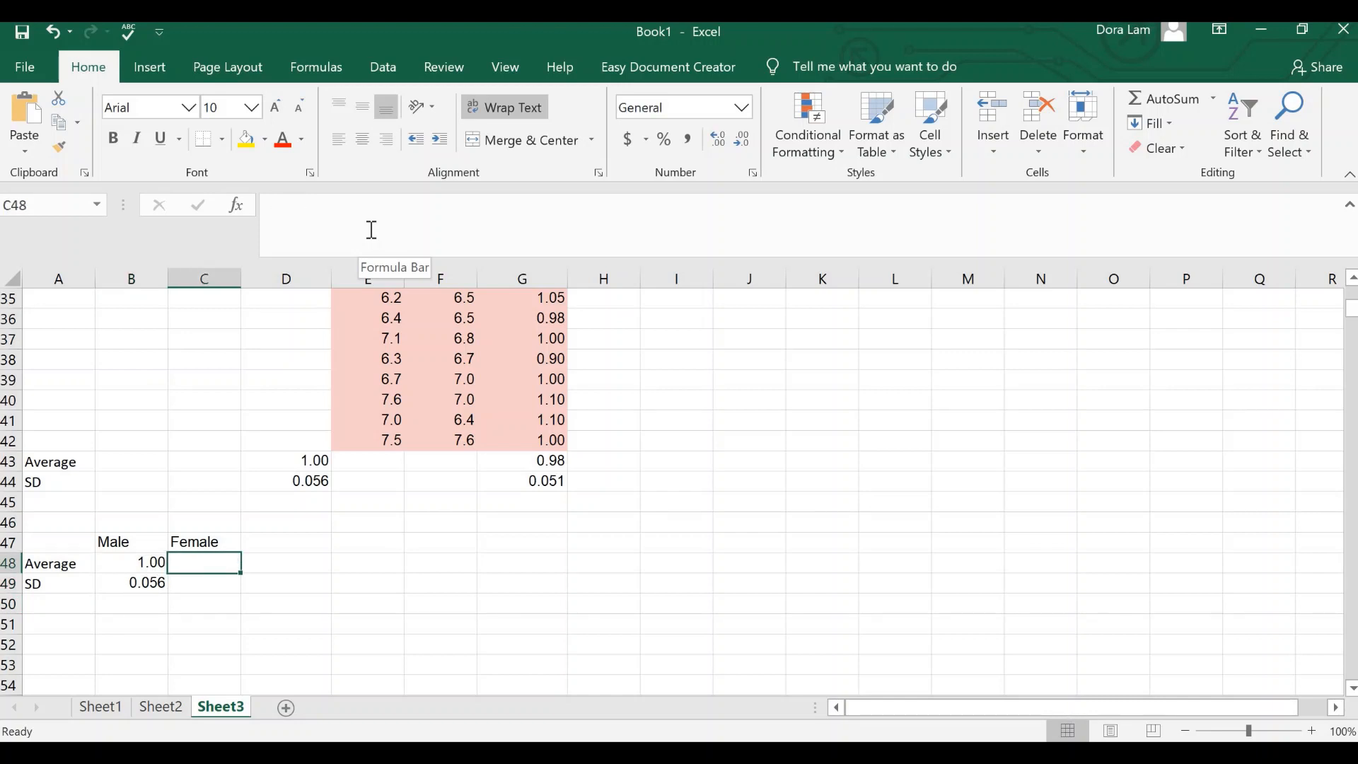
{"action": "type", "text": "G43"}
{"action": "key", "text": "Return"}
{"action": "key", "text": "Up"}
{"action": "left_click", "coordinate": [273, 206]}
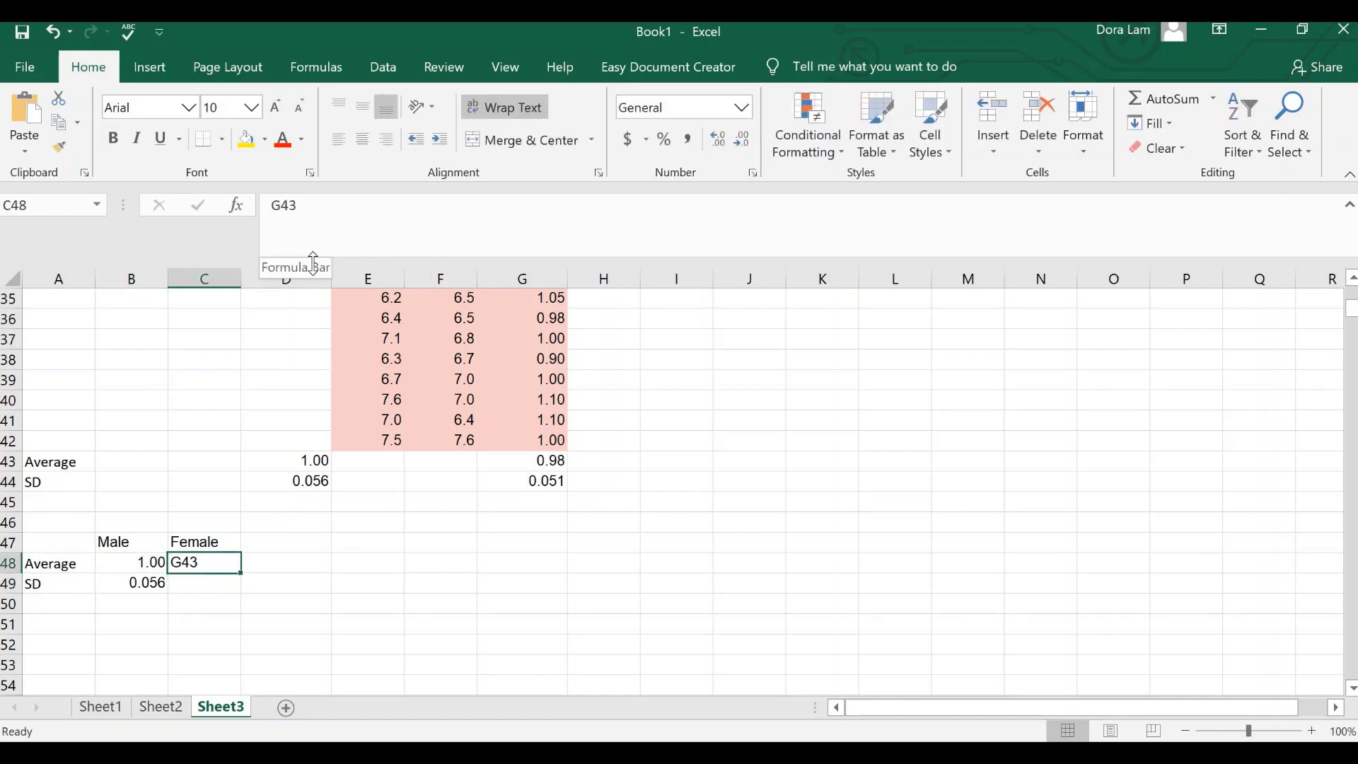
{"action": "type", "text": "="}
{"action": "key", "text": "Return"}
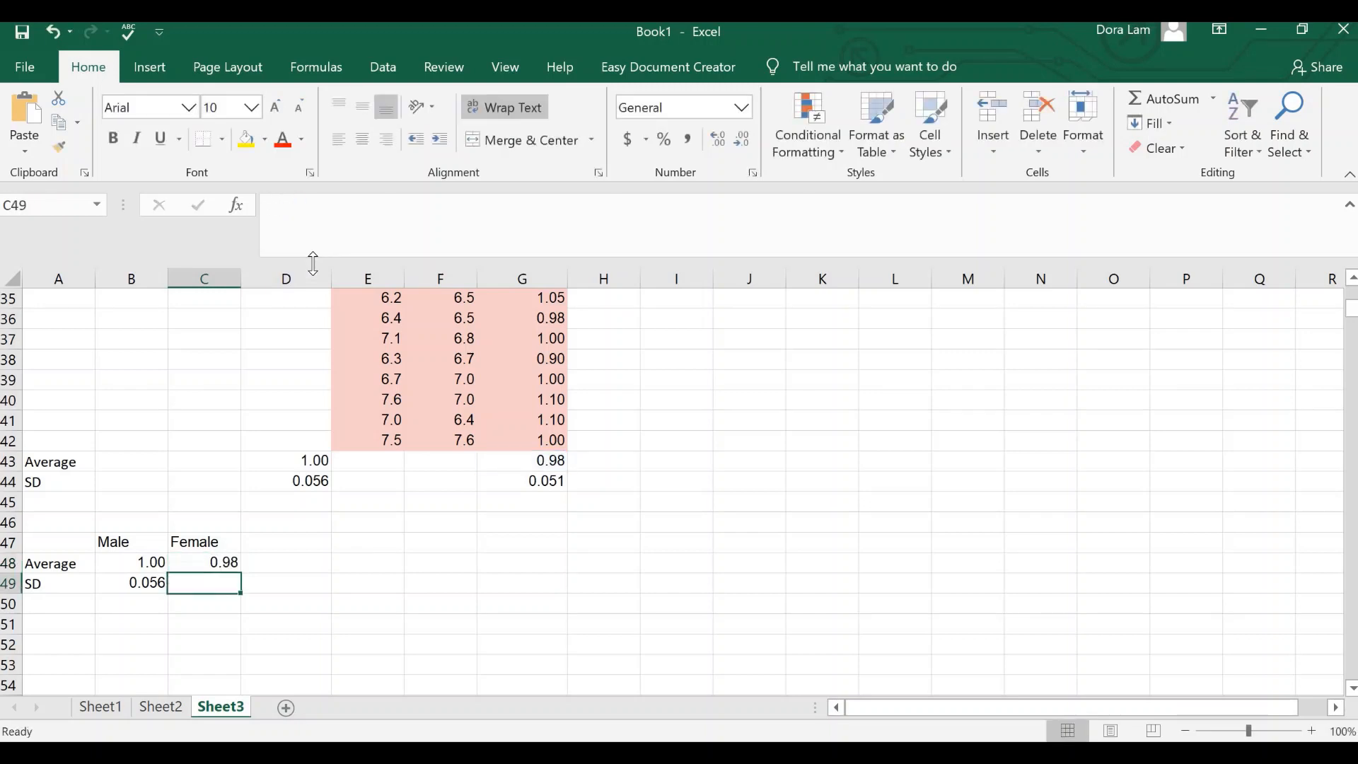
{"action": "type", "text": "=G44"}
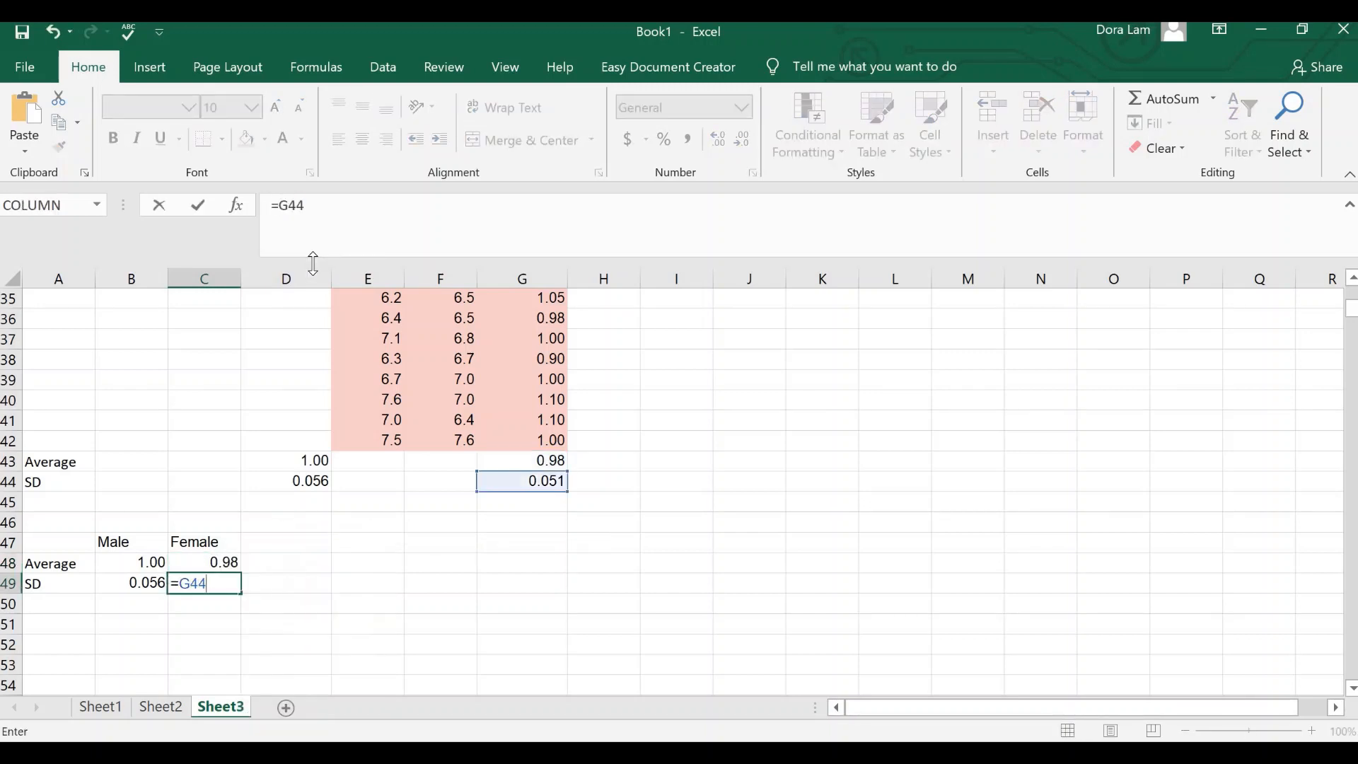
{"action": "key", "text": "Return"}
Step: Insert a recommended clustered column chart of A47:C48 and move it clear of the data, beside column G
{"action": "scroll", "coordinate": [115, 579], "scroll_direction": "up", "scroll_amount": 2}
{"action": "scroll", "coordinate": [71, 590], "scroll_direction": "down", "scroll_amount": 2}
{"action": "scroll", "coordinate": [60, 534], "scroll_direction": "down", "scroll_amount": 1}
{"action": "left_click_drag", "start_coordinate": [64, 487], "coordinate": [181, 506]}
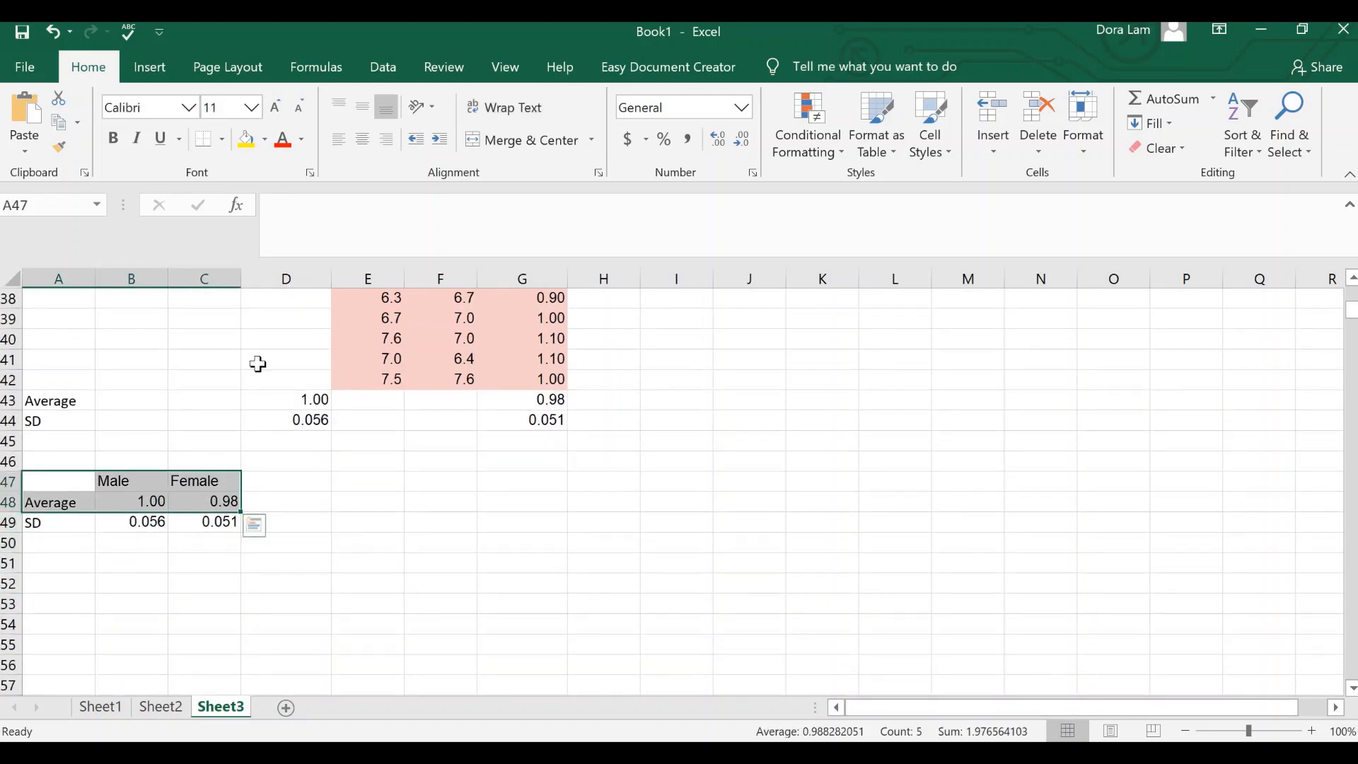
{"action": "left_click", "coordinate": [170, 67]}
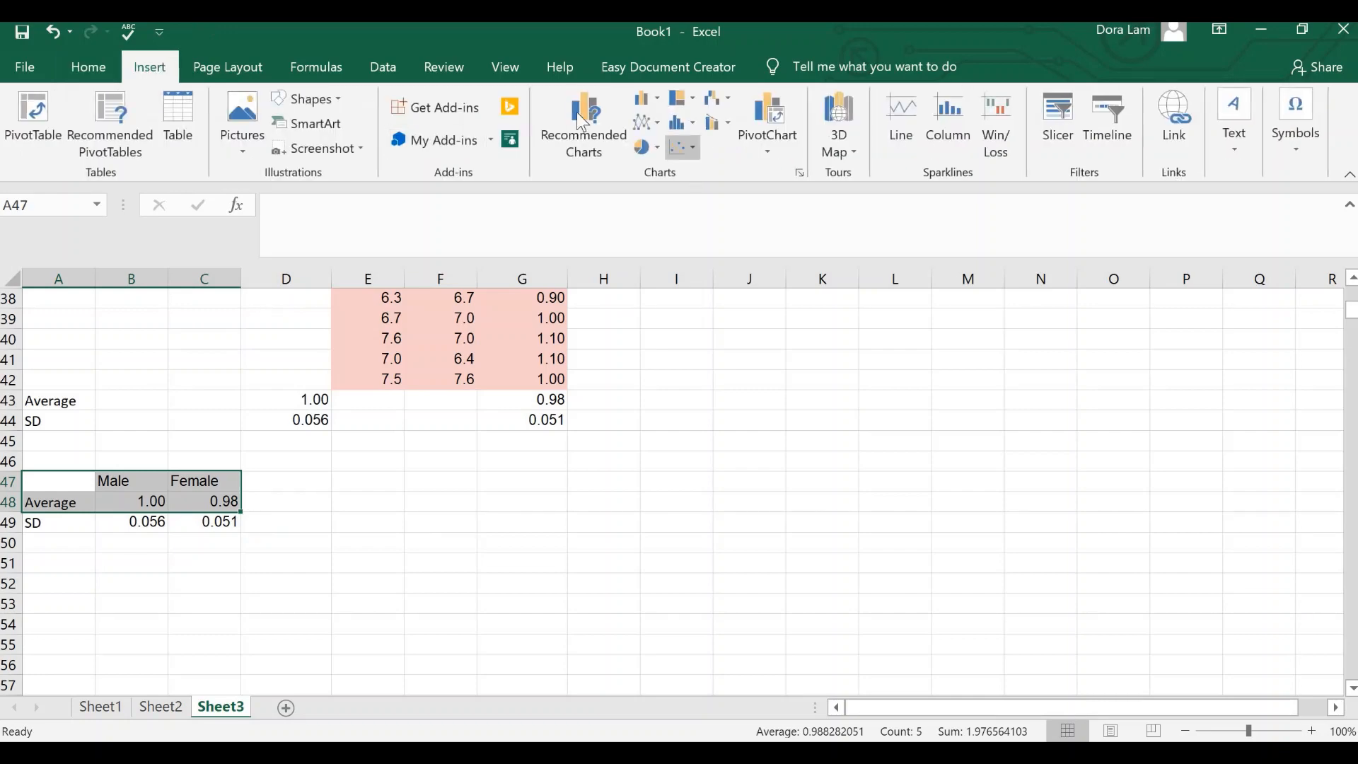
{"action": "left_click", "coordinate": [583, 121]}
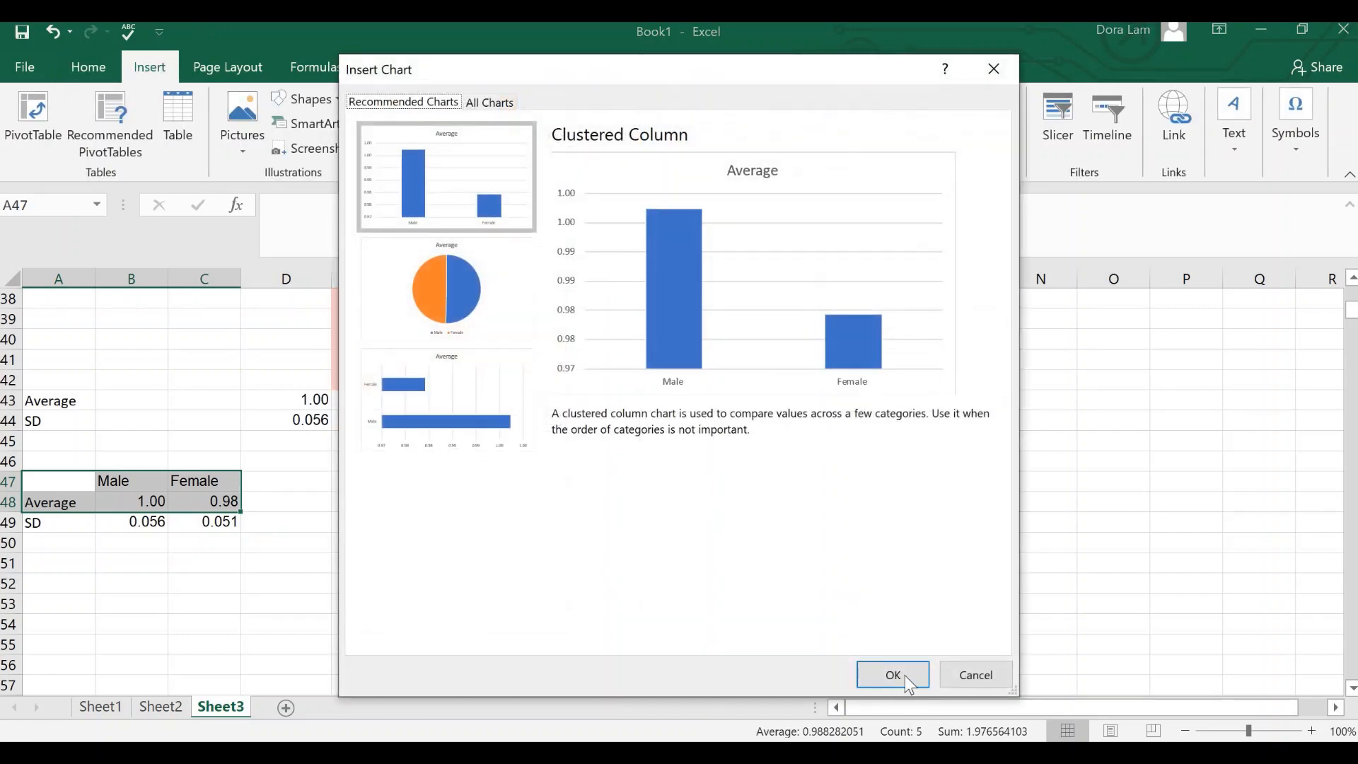
{"action": "left_click", "coordinate": [892, 674]}
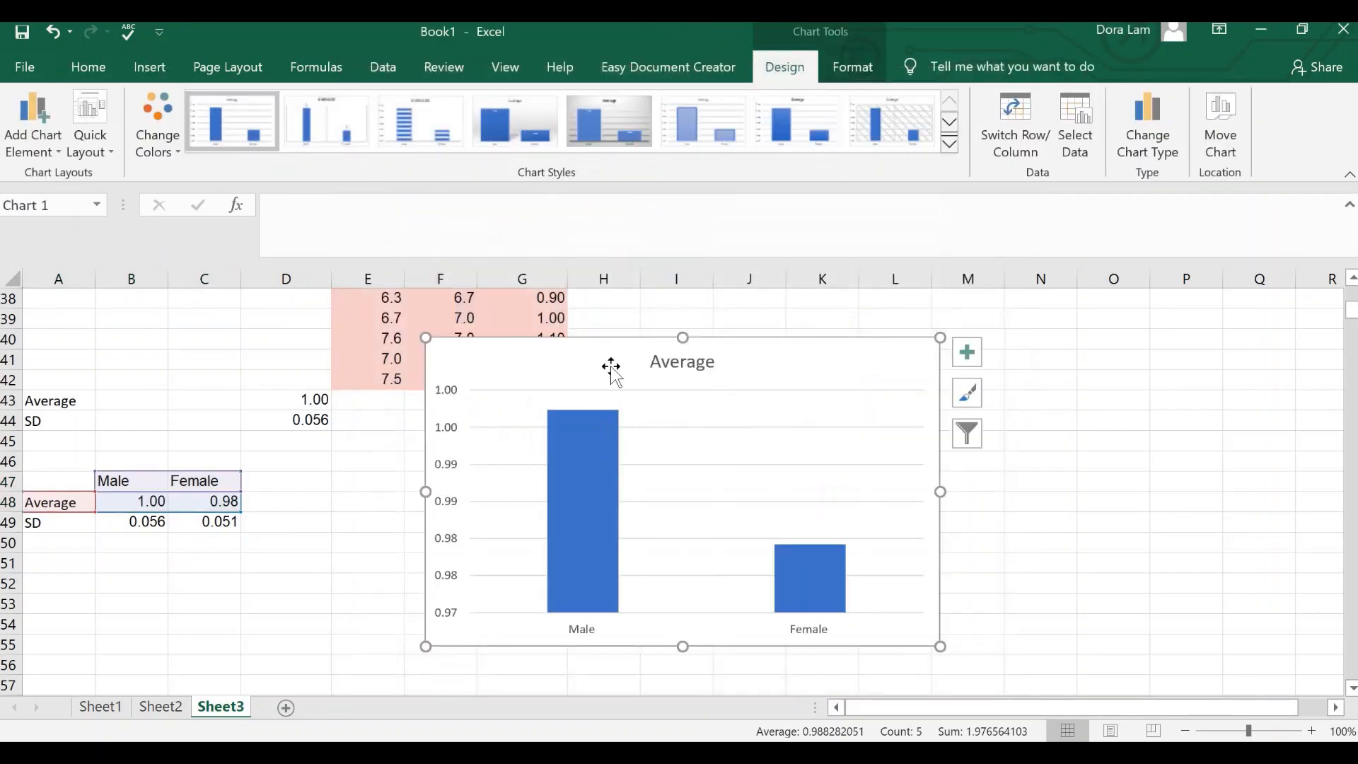
{"action": "left_click", "coordinate": [587, 422]}
{"action": "left_click_drag", "start_coordinate": [587, 422], "coordinate": [756, 344]}
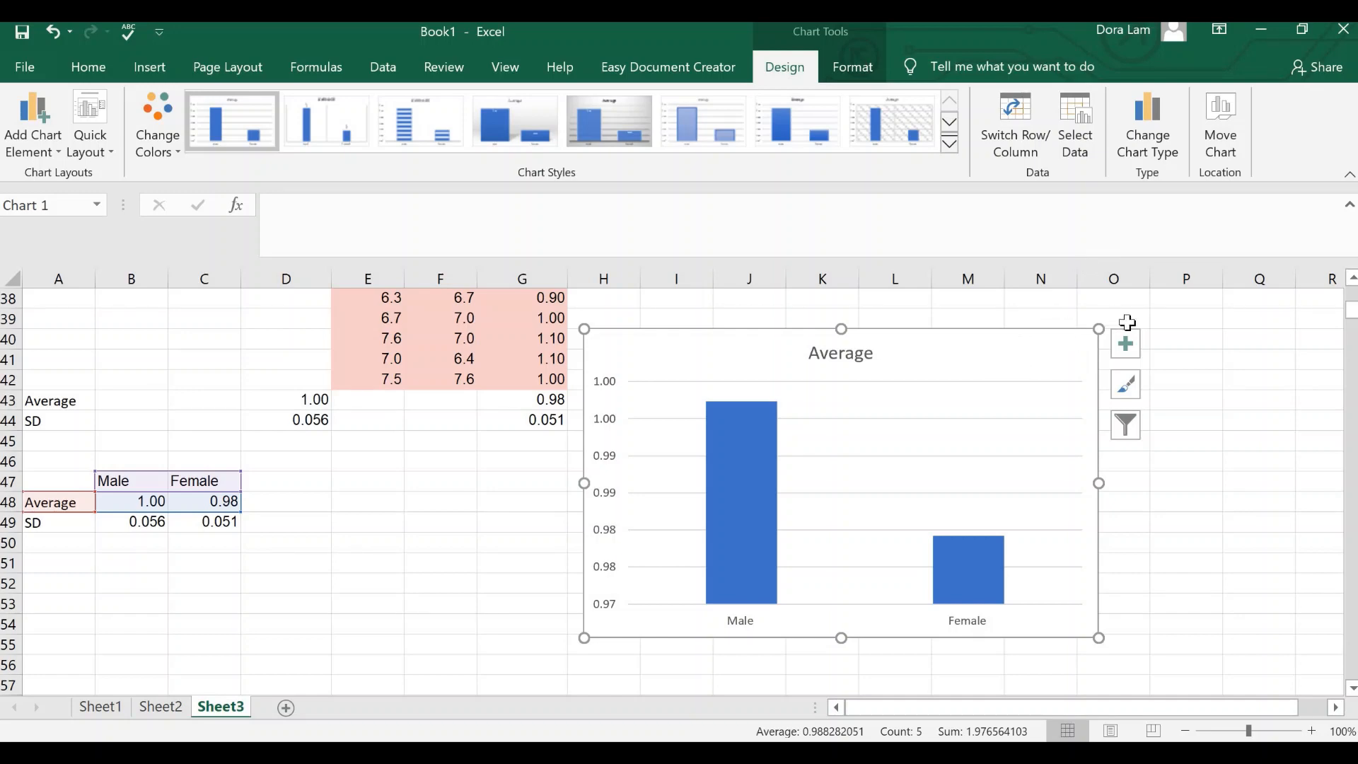
Step: Add error bars to the Average column chart and open their detailed formatting options
{"action": "left_click", "coordinate": [1134, 345]}
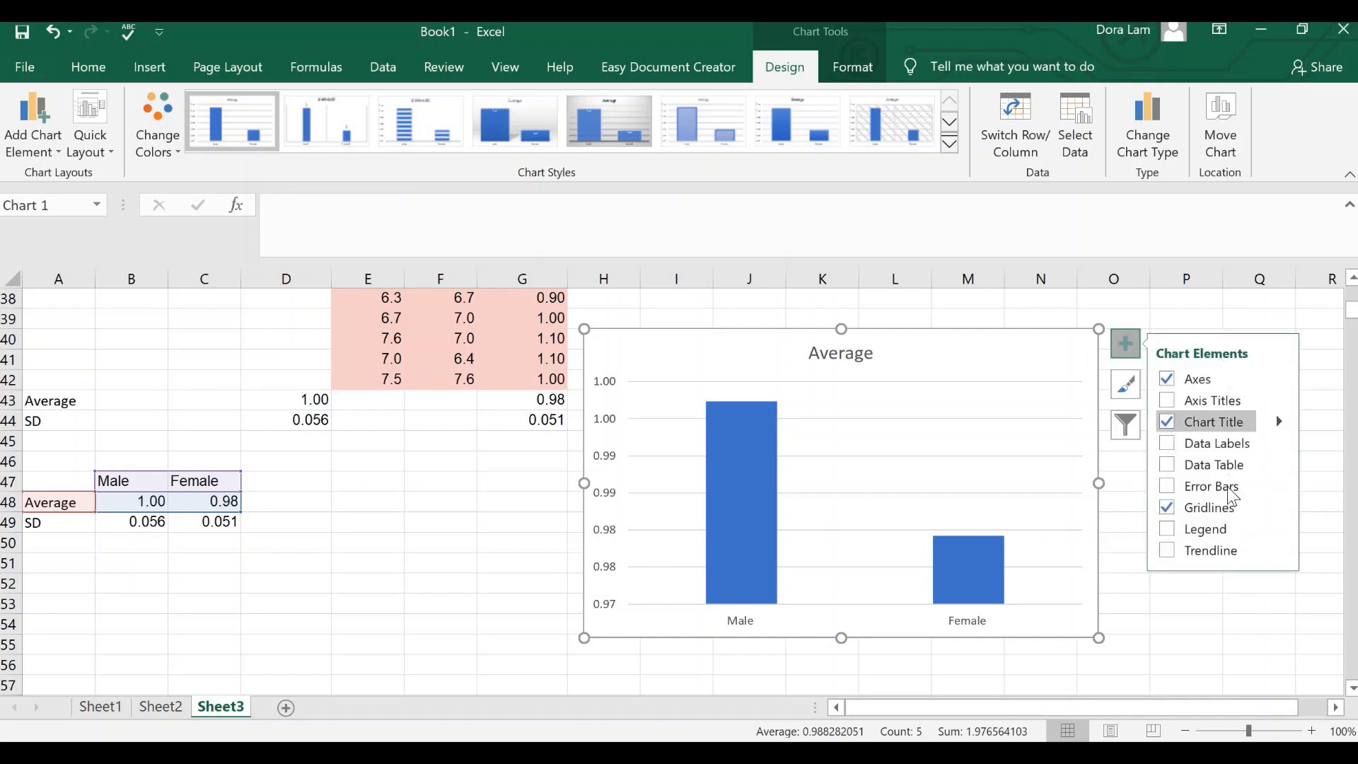
{"action": "left_click", "coordinate": [1248, 487]}
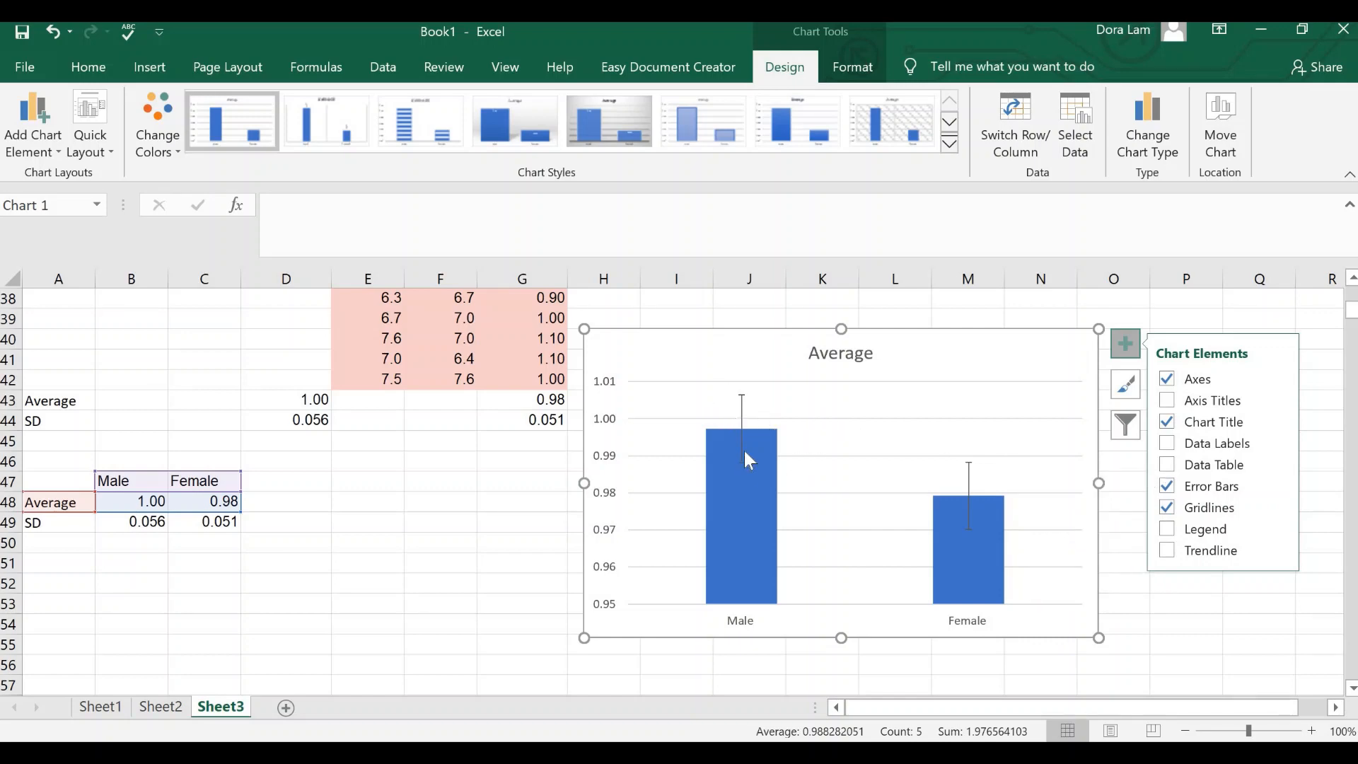
{"action": "left_click", "coordinate": [1281, 486]}
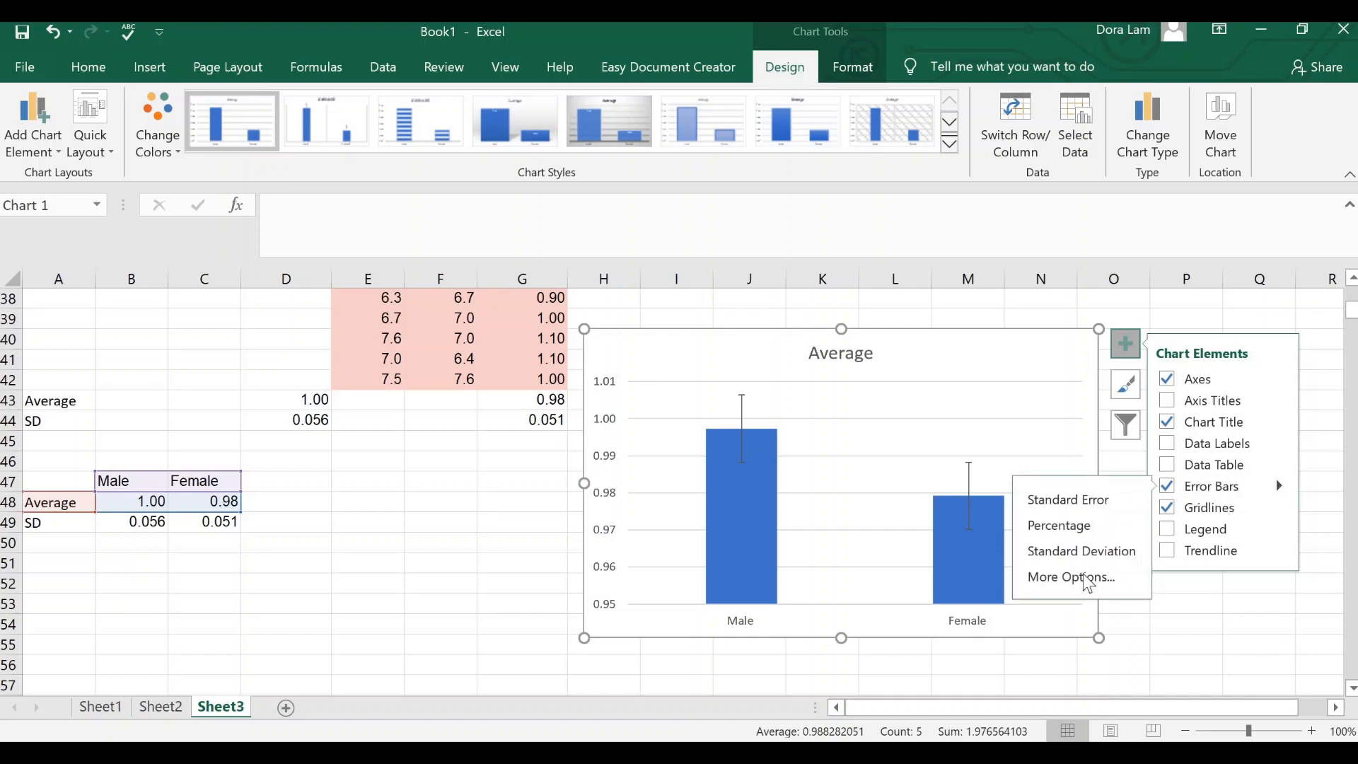
{"action": "left_click", "coordinate": [1082, 576]}
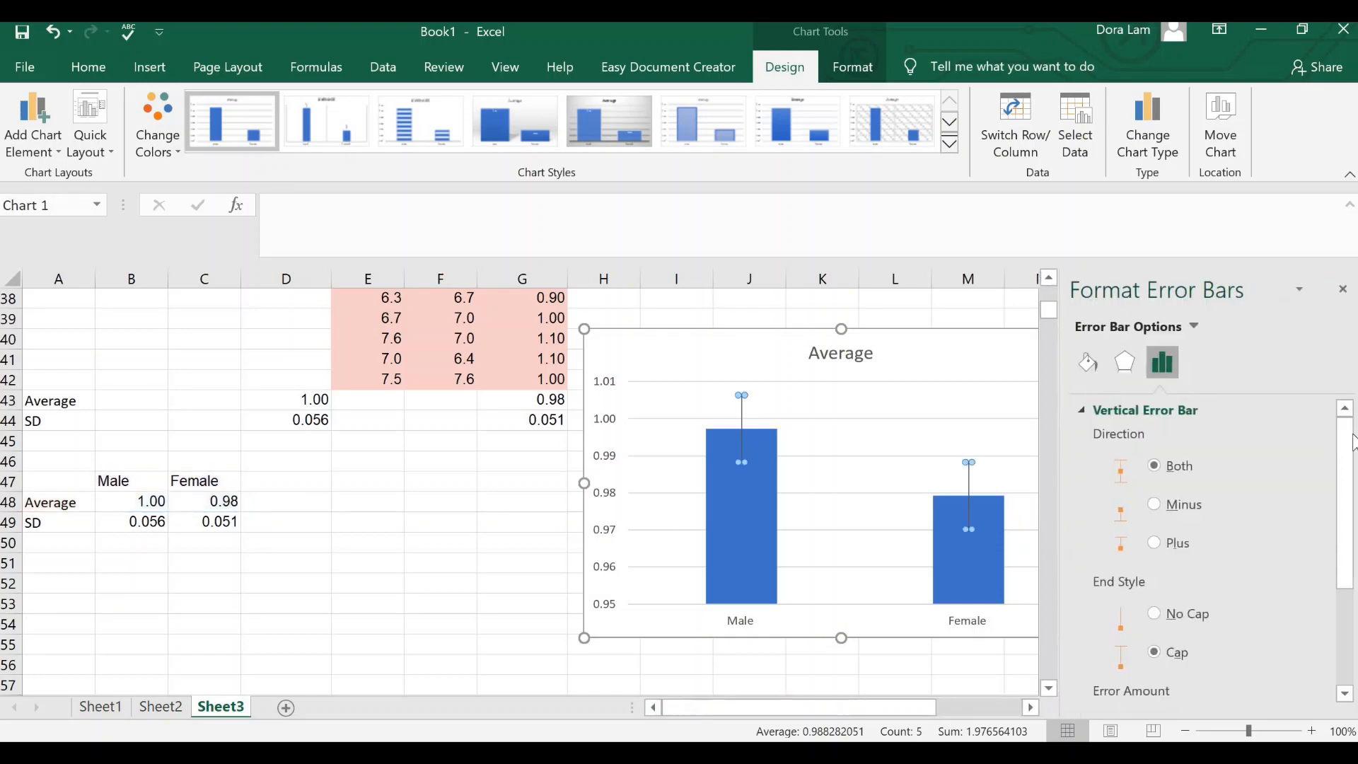
Step: Switch the error bars to a custom error amount and set the positive error value to the SD cells B49:C49
{"action": "scroll", "coordinate": [1203, 552], "scroll_direction": "down", "scroll_amount": 2}
{"action": "scroll", "coordinate": [1131, 700], "scroll_direction": "down", "scroll_amount": 1}
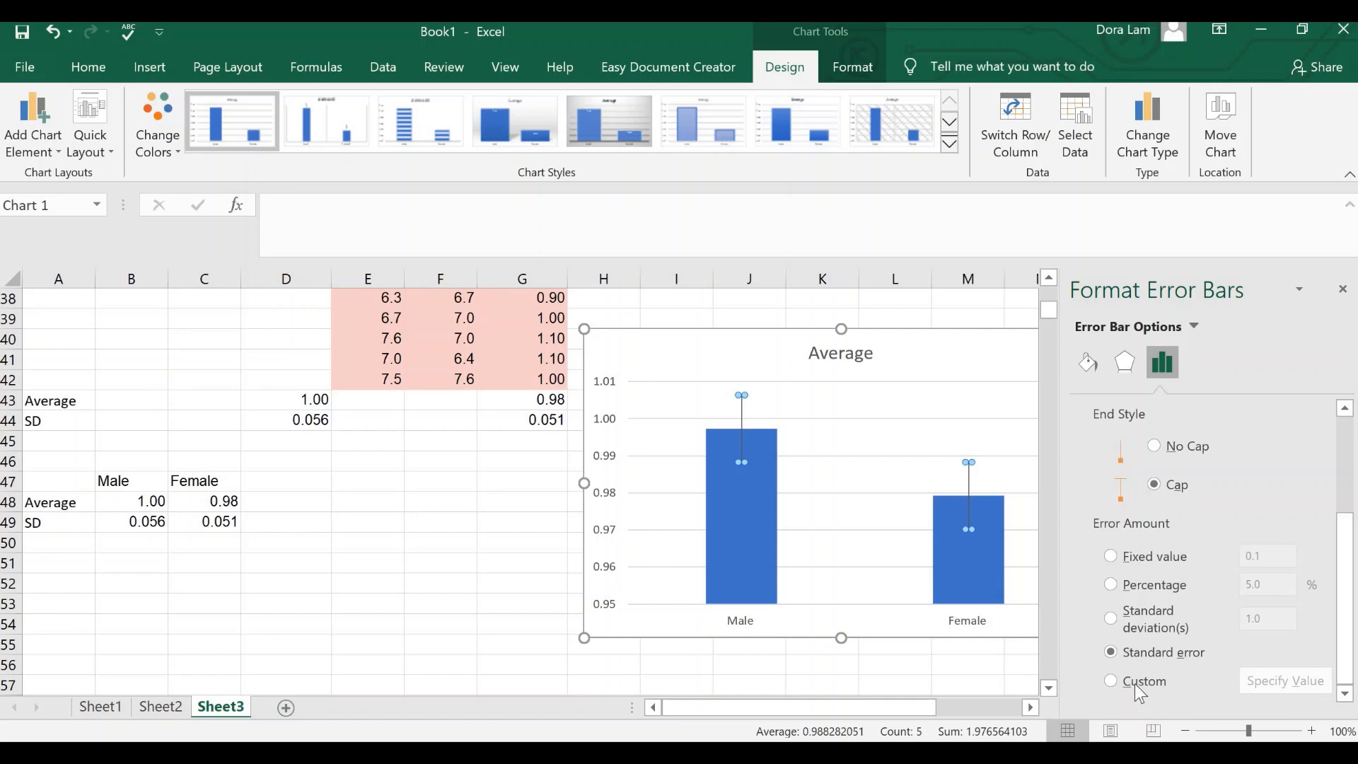
{"action": "left_click", "coordinate": [1135, 683]}
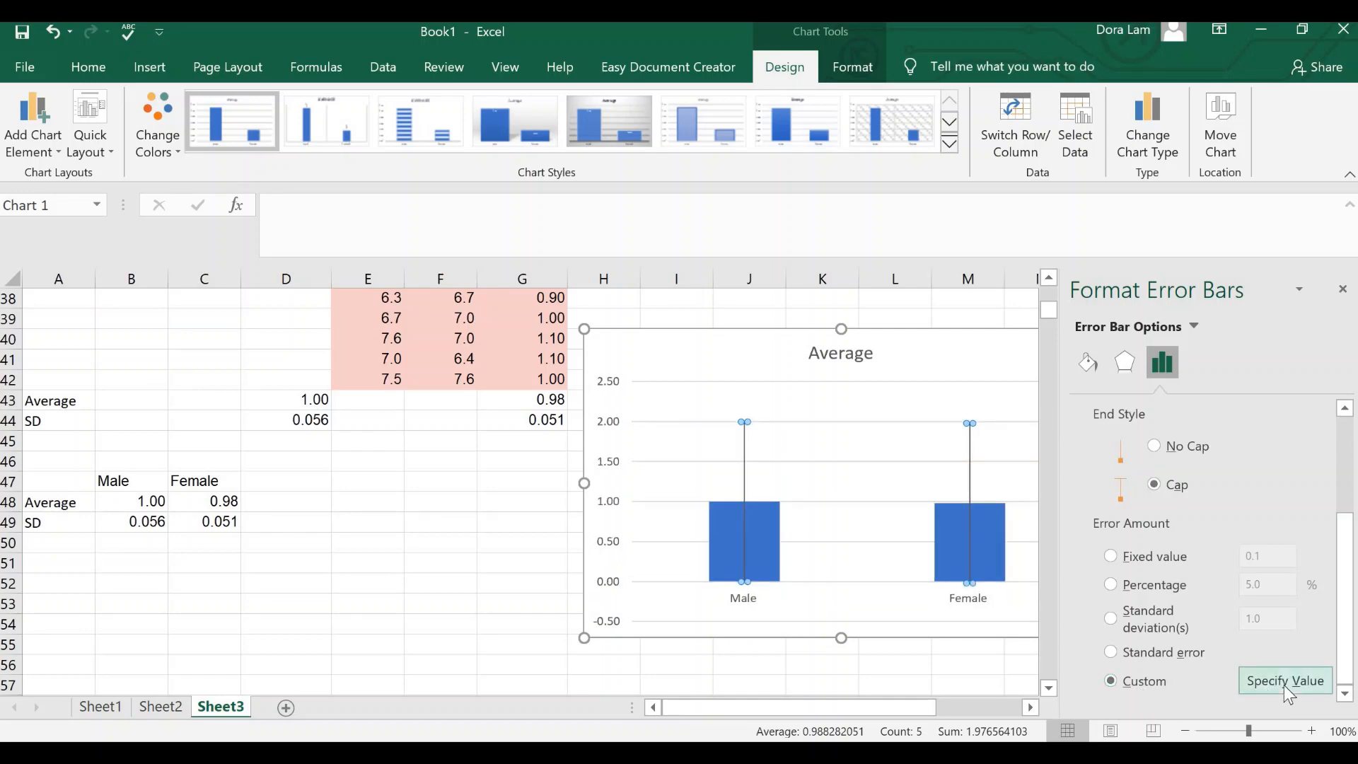
{"action": "left_click", "coordinate": [1283, 682]}
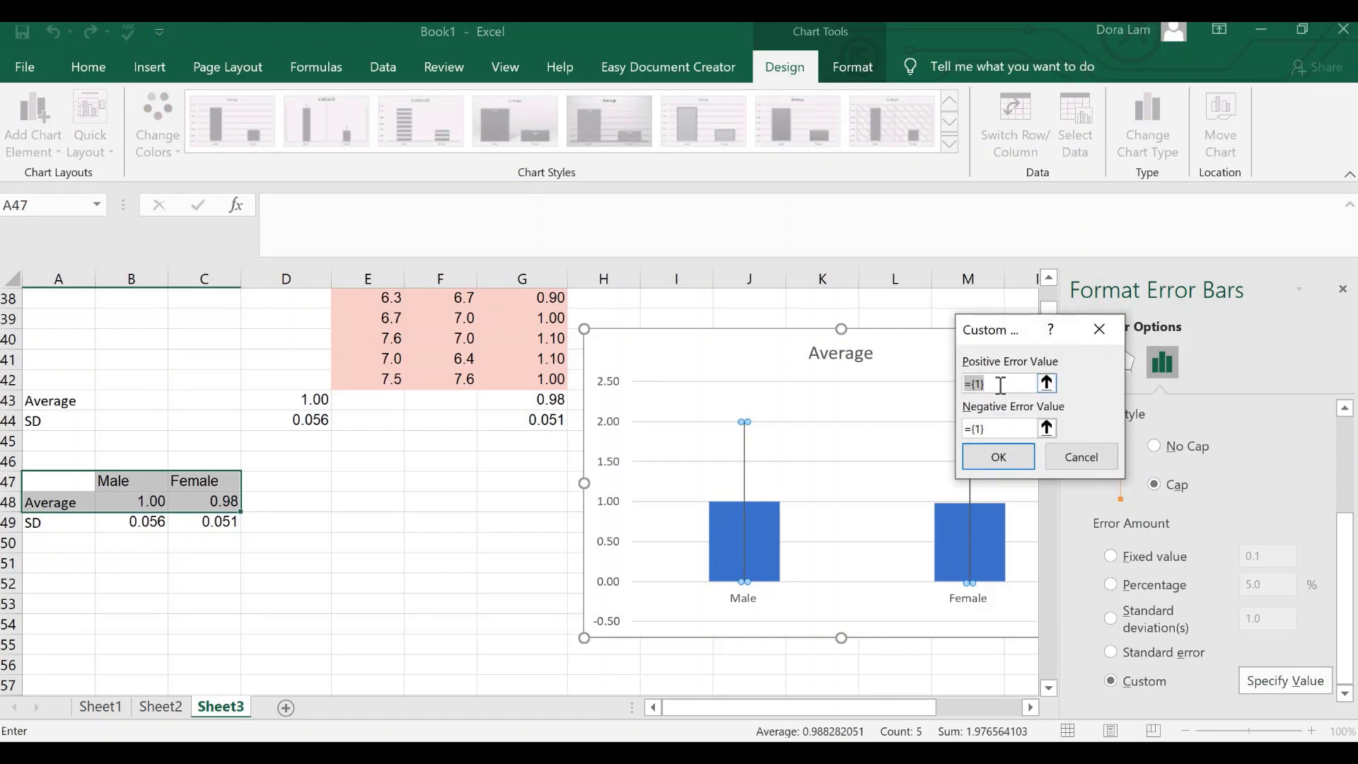
{"action": "key", "text": "BackSpace"}
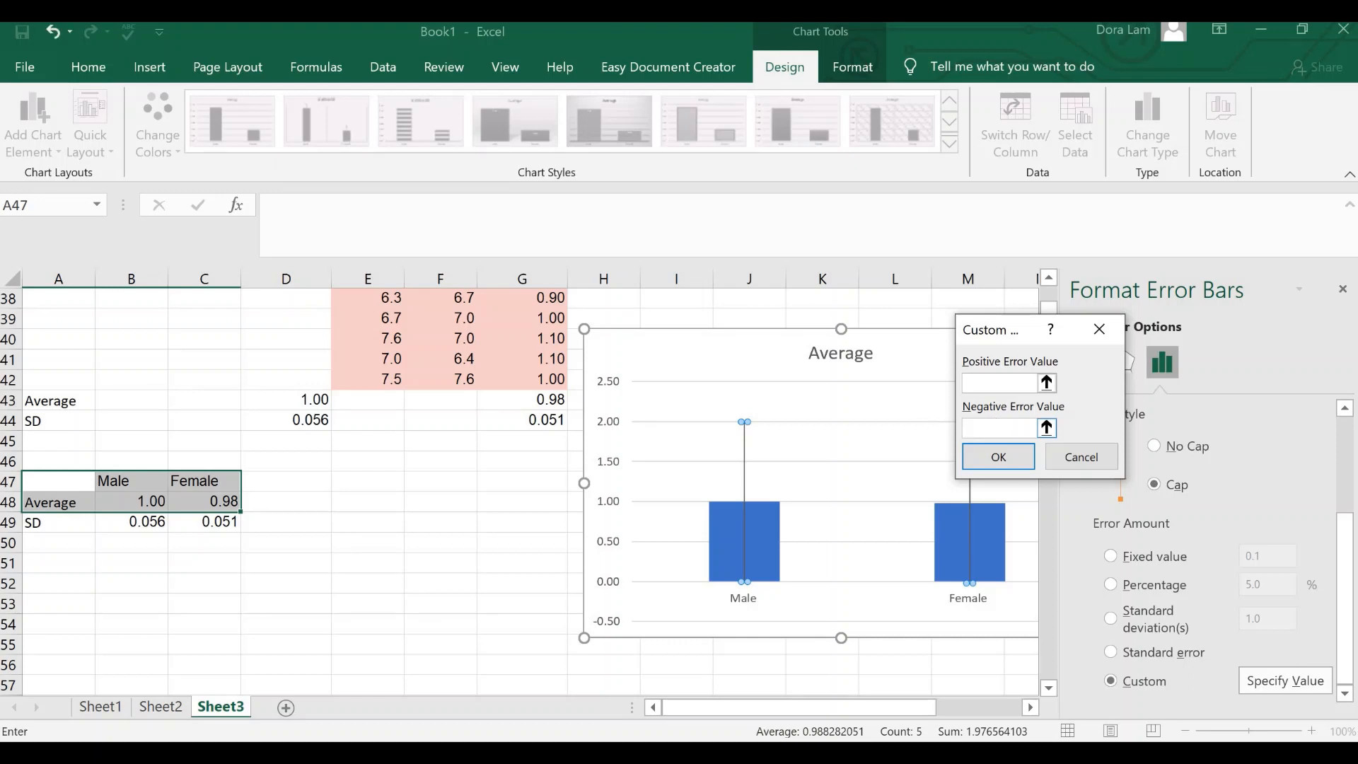
{"action": "left_click_drag", "start_coordinate": [43, 519], "coordinate": [220, 522]}
{"action": "left_click", "coordinate": [987, 379]}
{"action": "left_click_drag", "start_coordinate": [135, 521], "coordinate": [215, 522]}
Step: Set the custom negative error value to the SD cells B49:C49, apply it and close the error bar options
{"action": "left_click_drag", "start_coordinate": [978, 435], "coordinate": [1124, 422]}
{"action": "key", "text": "BackSpace"}
{"action": "key", "text": "BackSpace"}
{"action": "left_click_drag", "start_coordinate": [131, 524], "coordinate": [212, 522]}
{"action": "left_click", "coordinate": [1054, 457]}
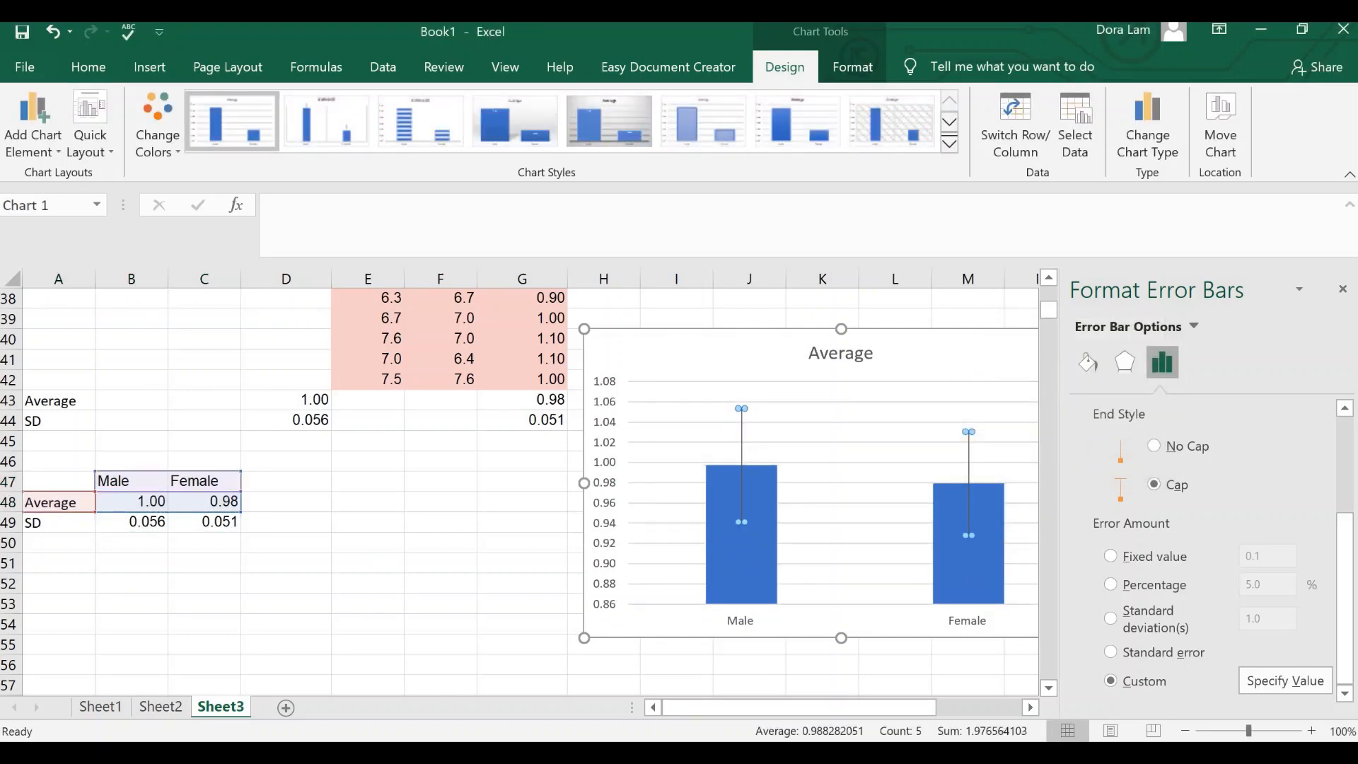
{"action": "left_click", "coordinate": [1341, 288]}
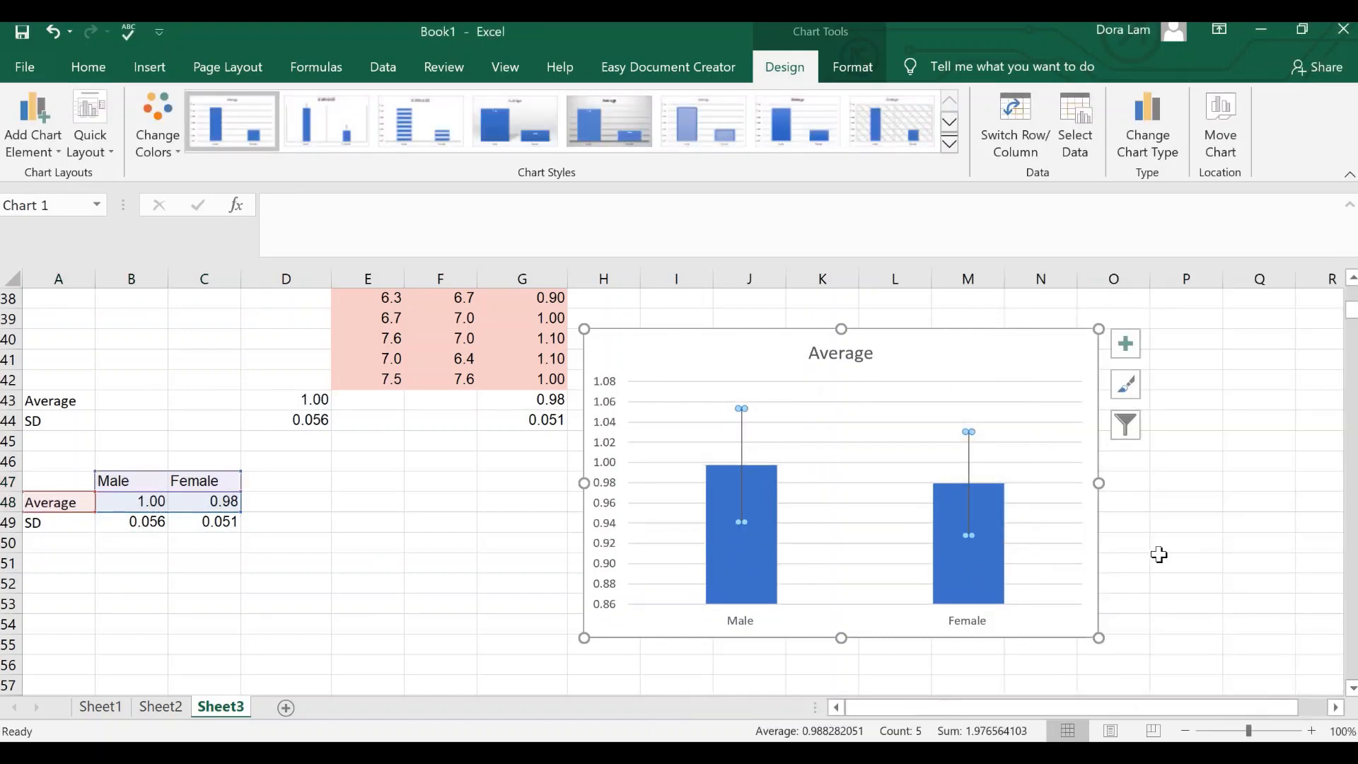
{"action": "left_click", "coordinate": [1154, 536]}
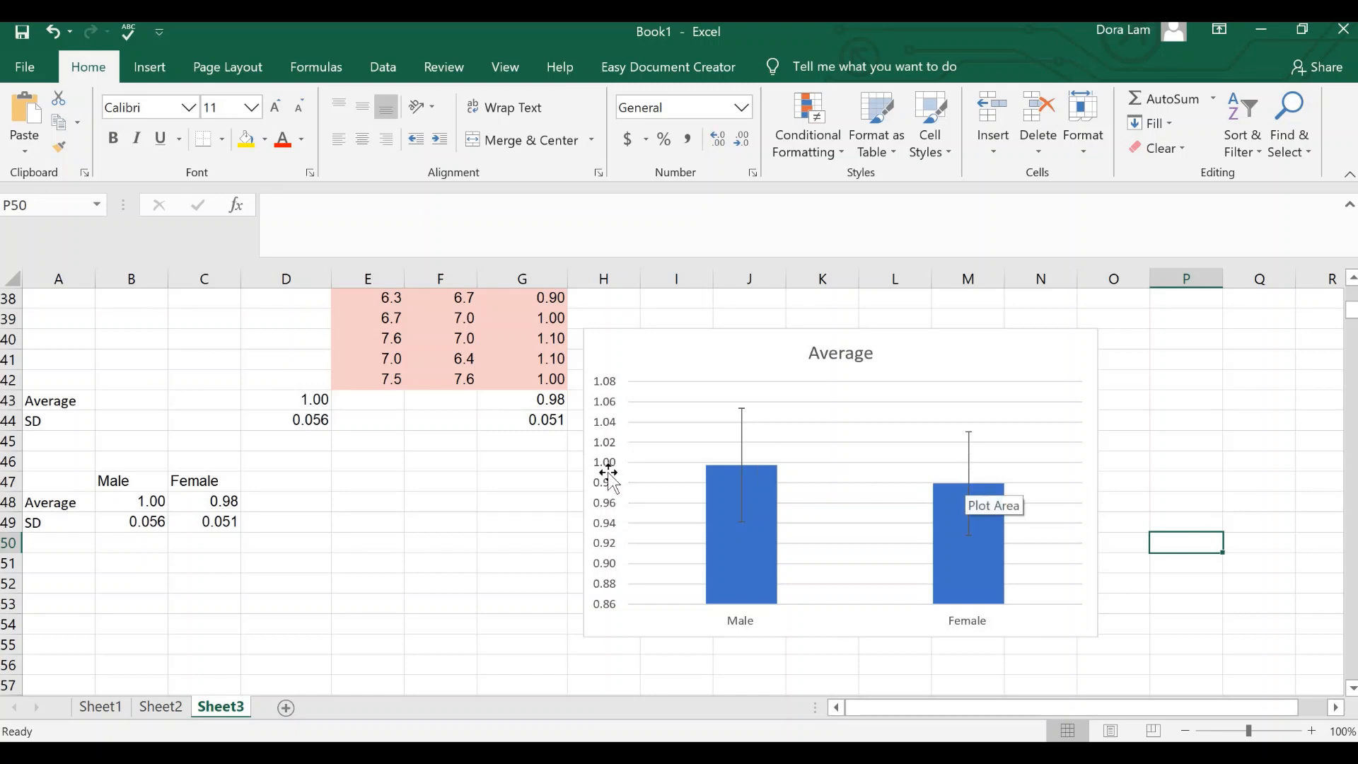
Step: Change the chart title to "Average 2D:4D ratio in male and female"
{"action": "left_click", "coordinate": [817, 353]}
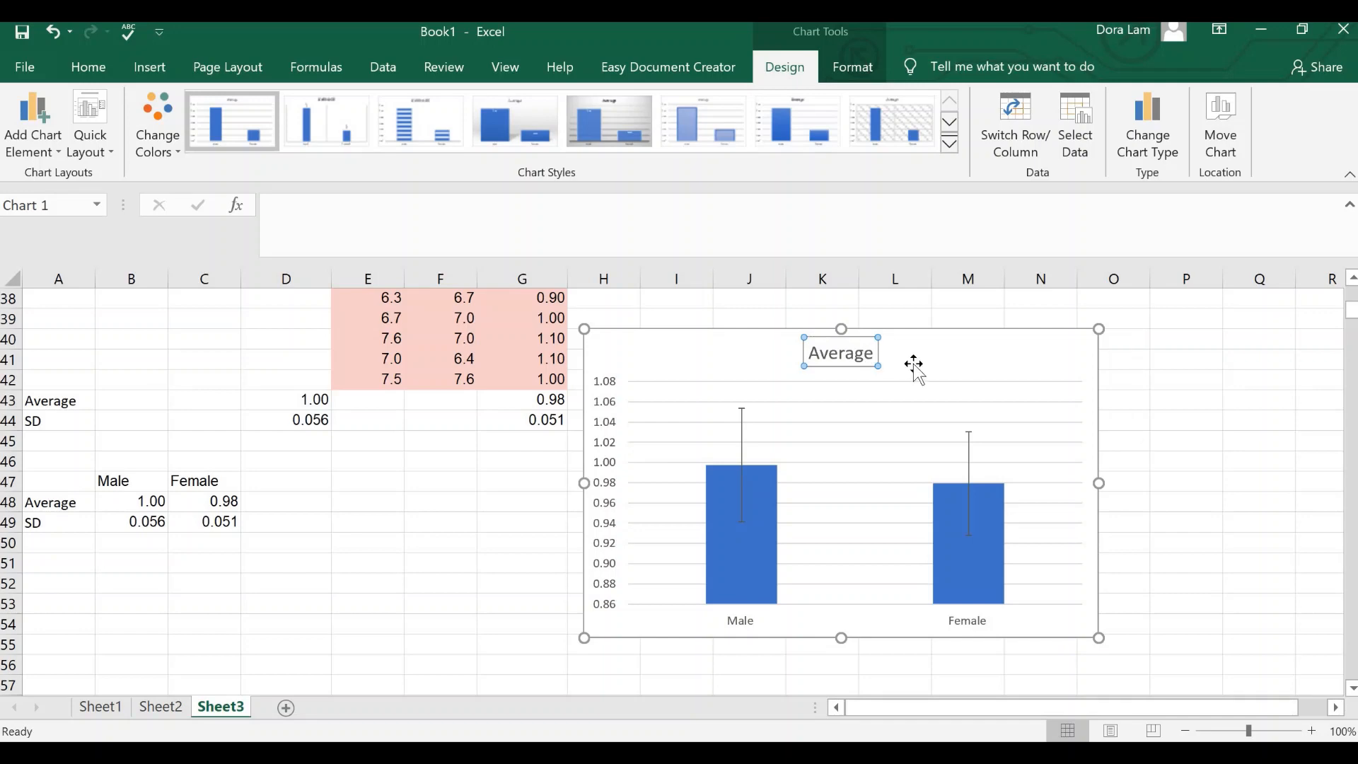
{"action": "type", "text": "2"}
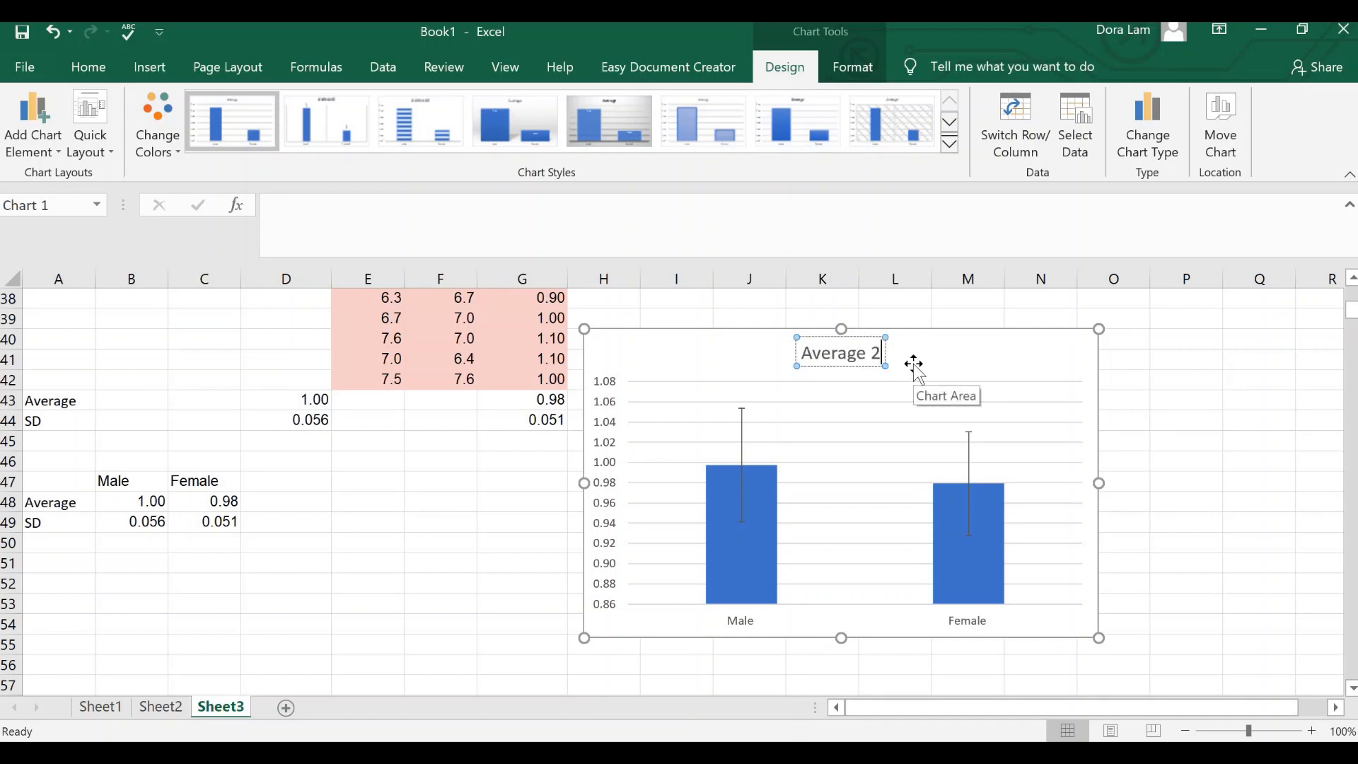
{"action": "type", "text": "D:4D"}
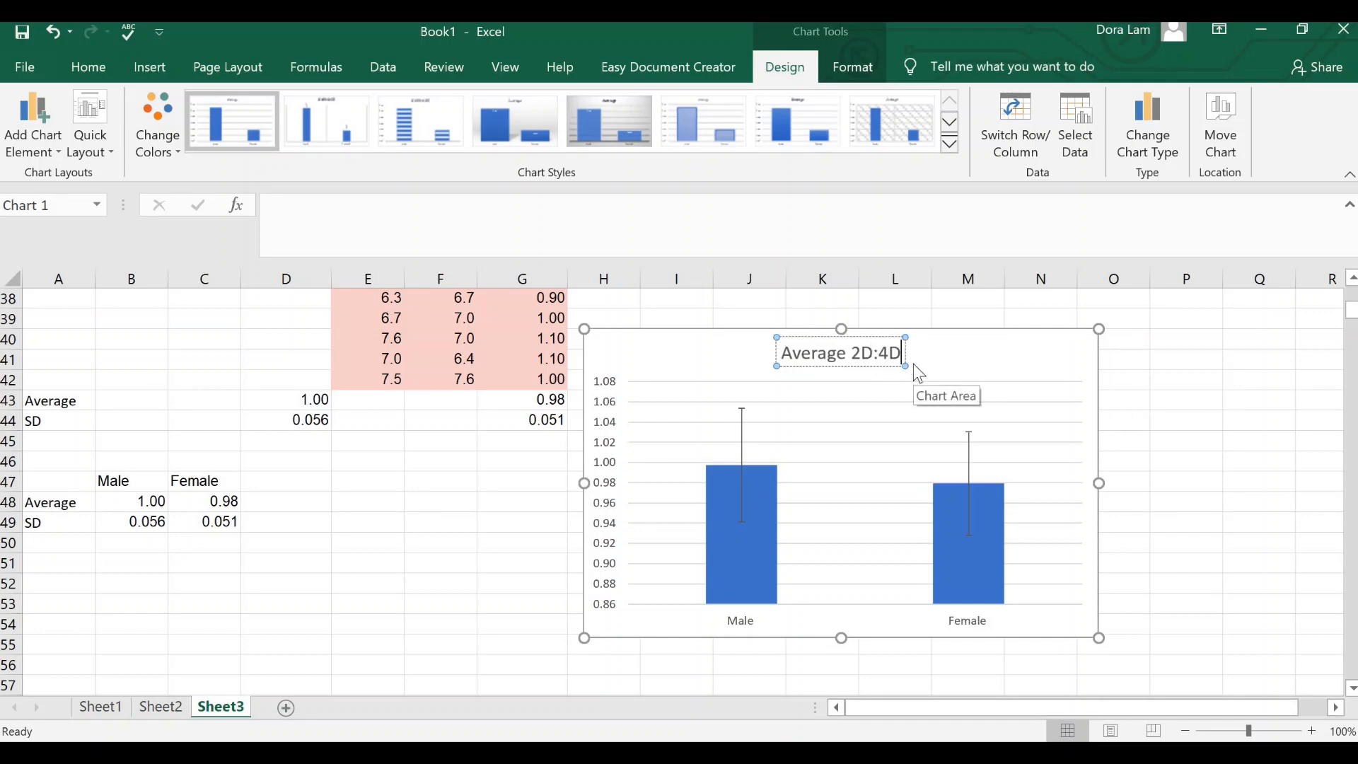
{"action": "type", "text": " ratio in"}
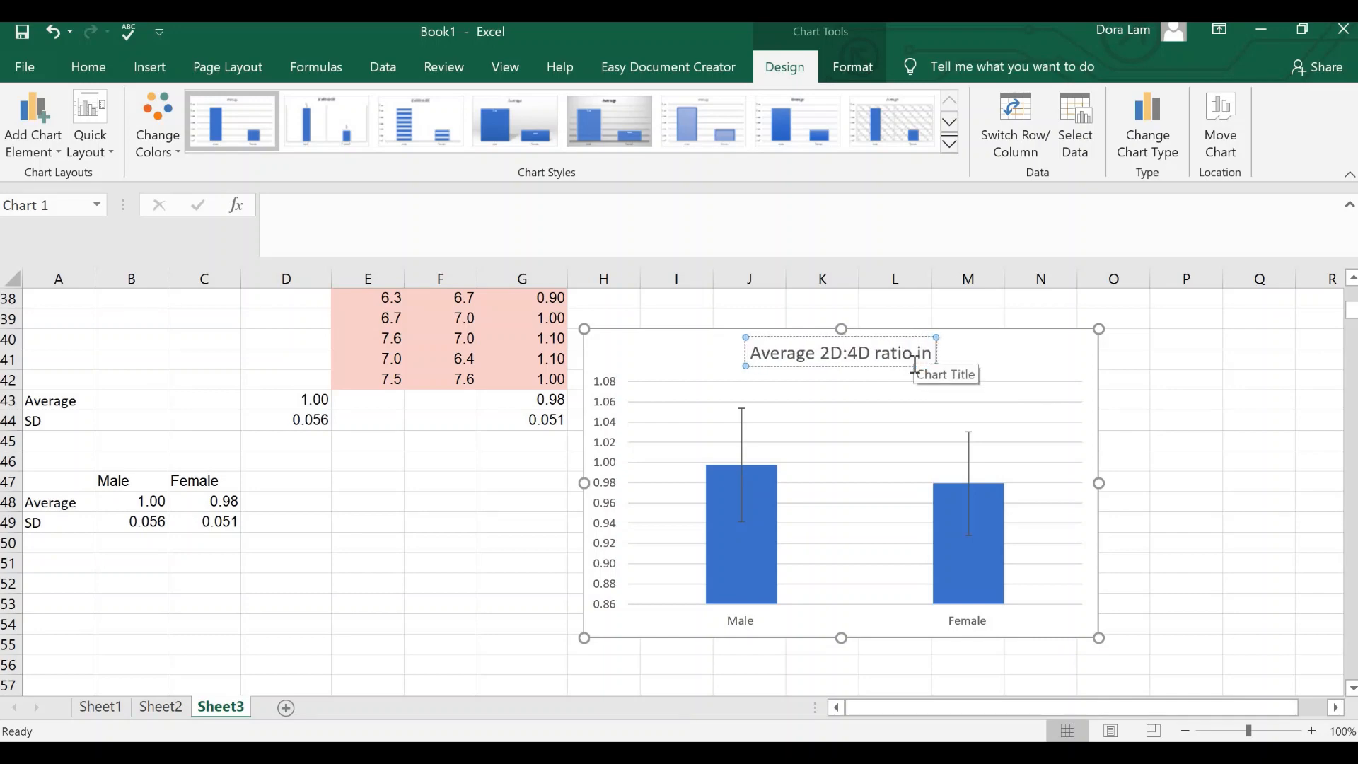
{"action": "type", "text": " male and female"}
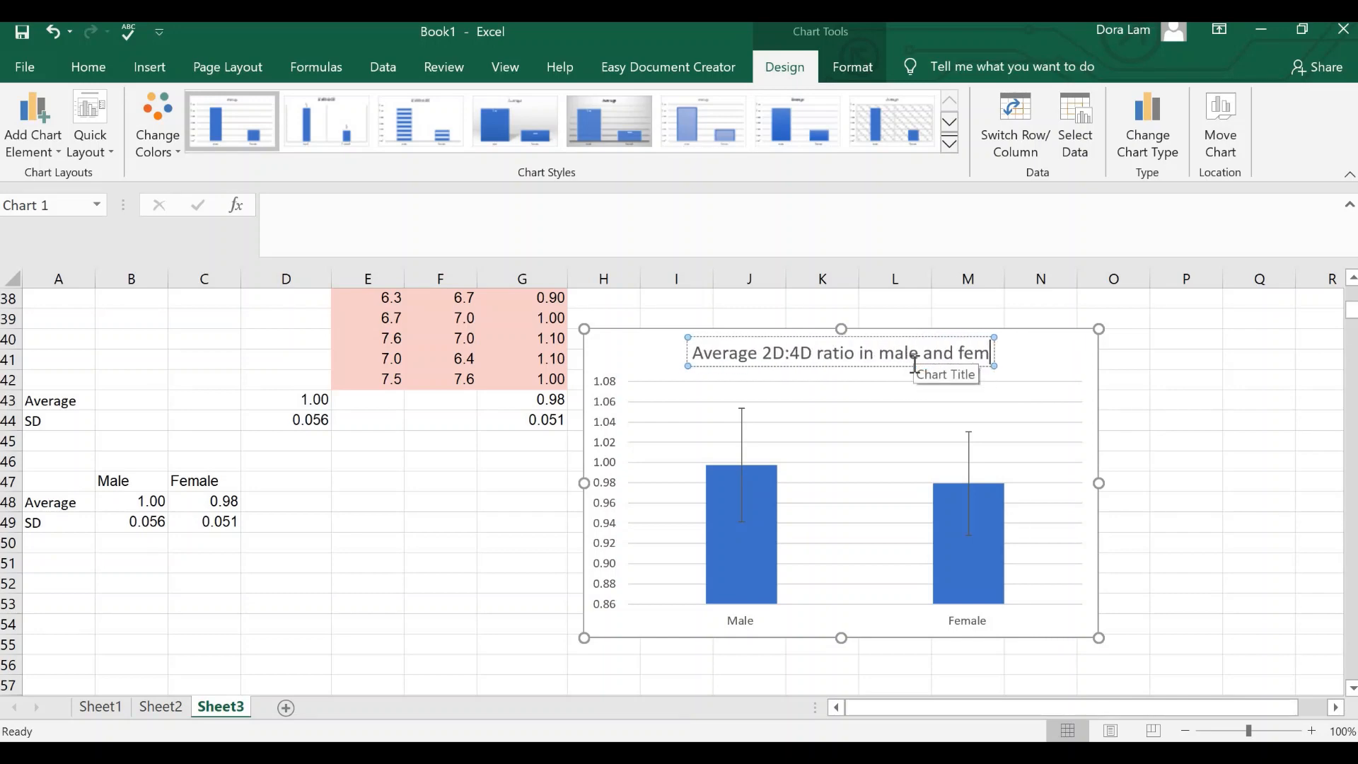
Step: Set the font size of the whole chart title to 12
{"action": "left_click_drag", "start_coordinate": [926, 353], "coordinate": [956, 354]}
{"action": "left_click", "coordinate": [696, 359]}
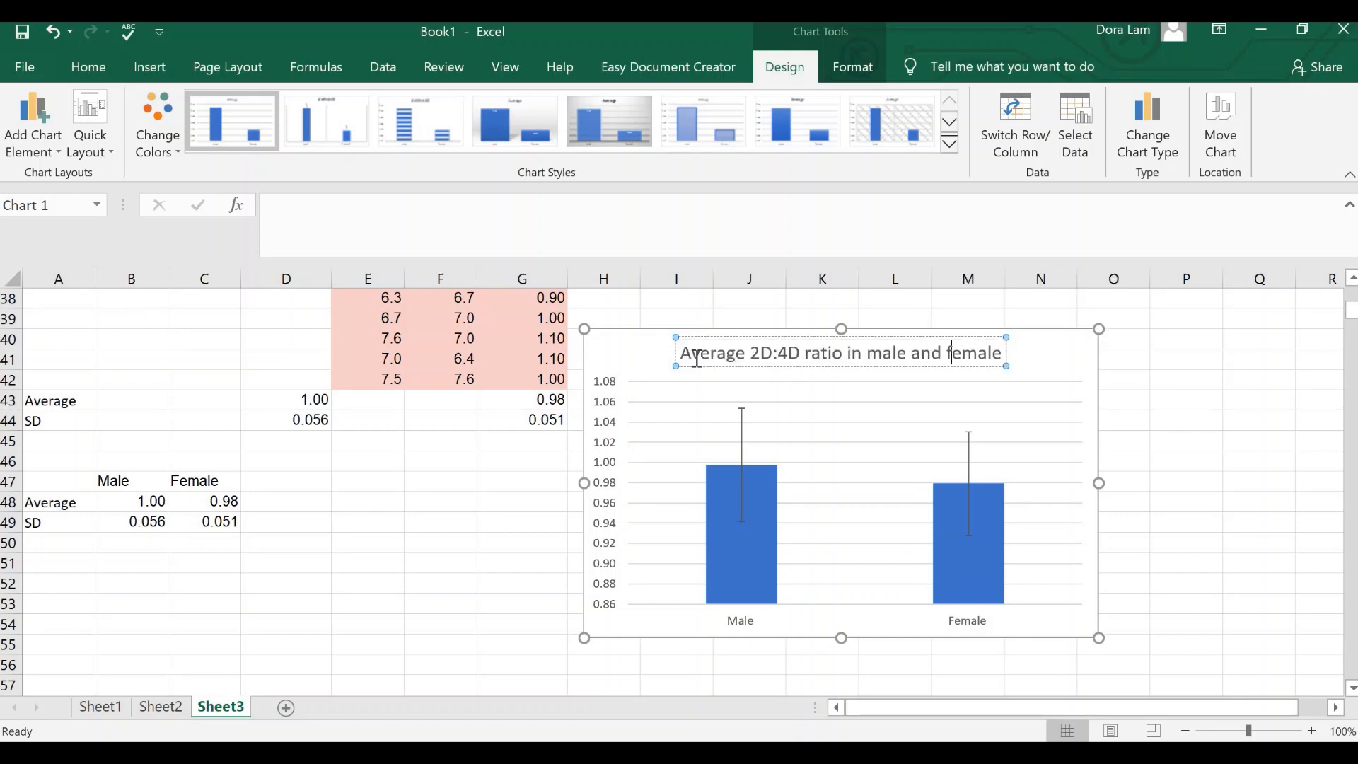
{"action": "triple_click", "coordinate": [984, 362]}
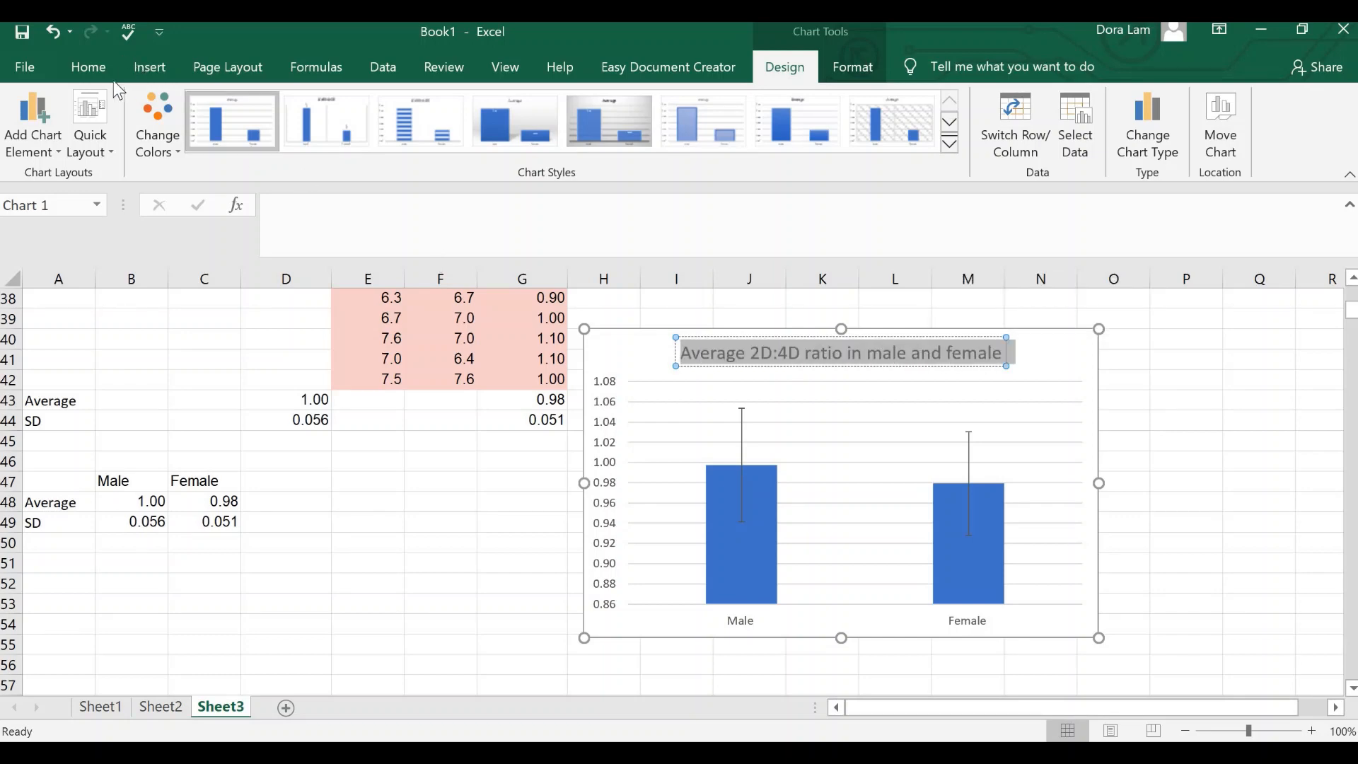
{"action": "left_click", "coordinate": [88, 66]}
{"action": "left_click", "coordinate": [233, 101]}
{"action": "type", "text": "12"}
{"action": "key", "text": "Return"}
{"action": "left_click", "coordinate": [1020, 357]}
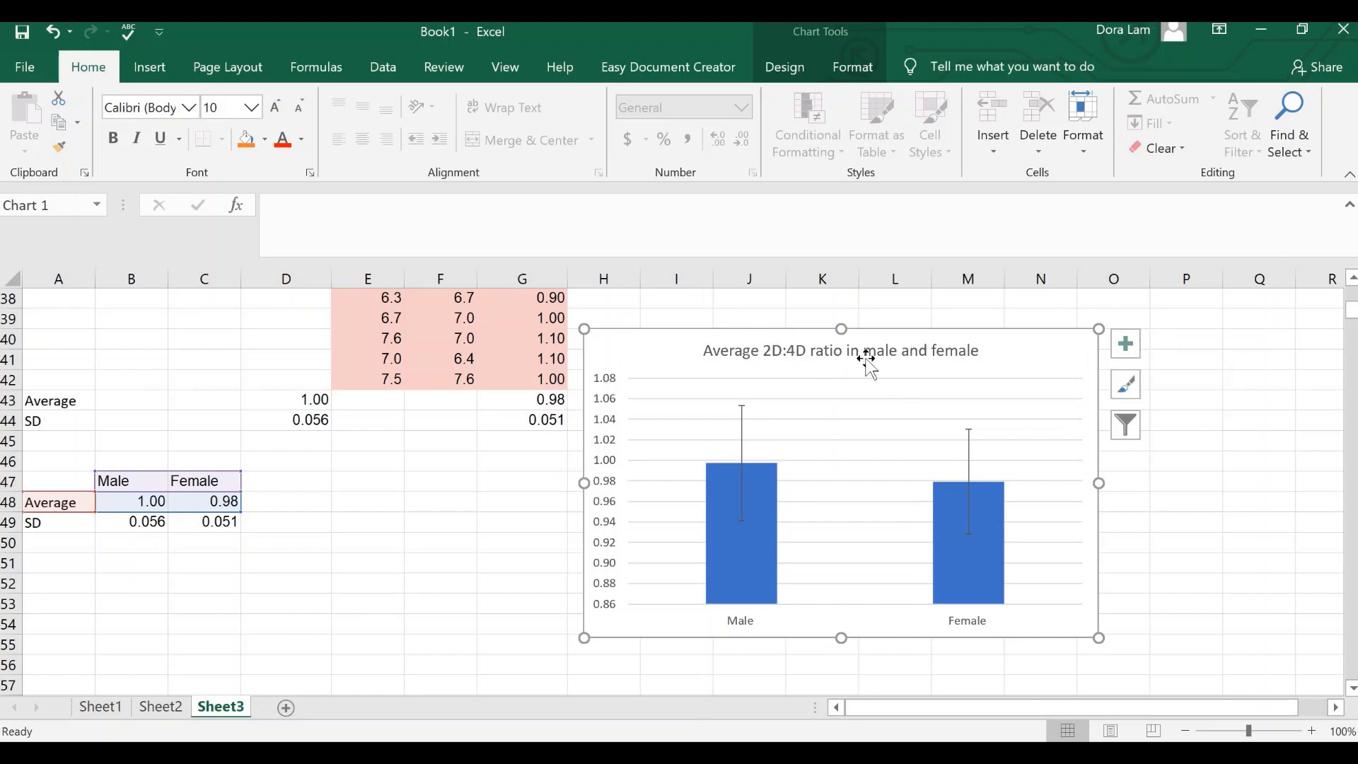
Step: Add axis titles to the chart and copy "Average 2D:4D ratio" from the chart title into the vertical axis title
{"action": "left_click", "coordinate": [711, 351]}
{"action": "left_click_drag", "start_coordinate": [704, 351], "coordinate": [864, 357]}
{"action": "key", "text": "ctrl+c"}
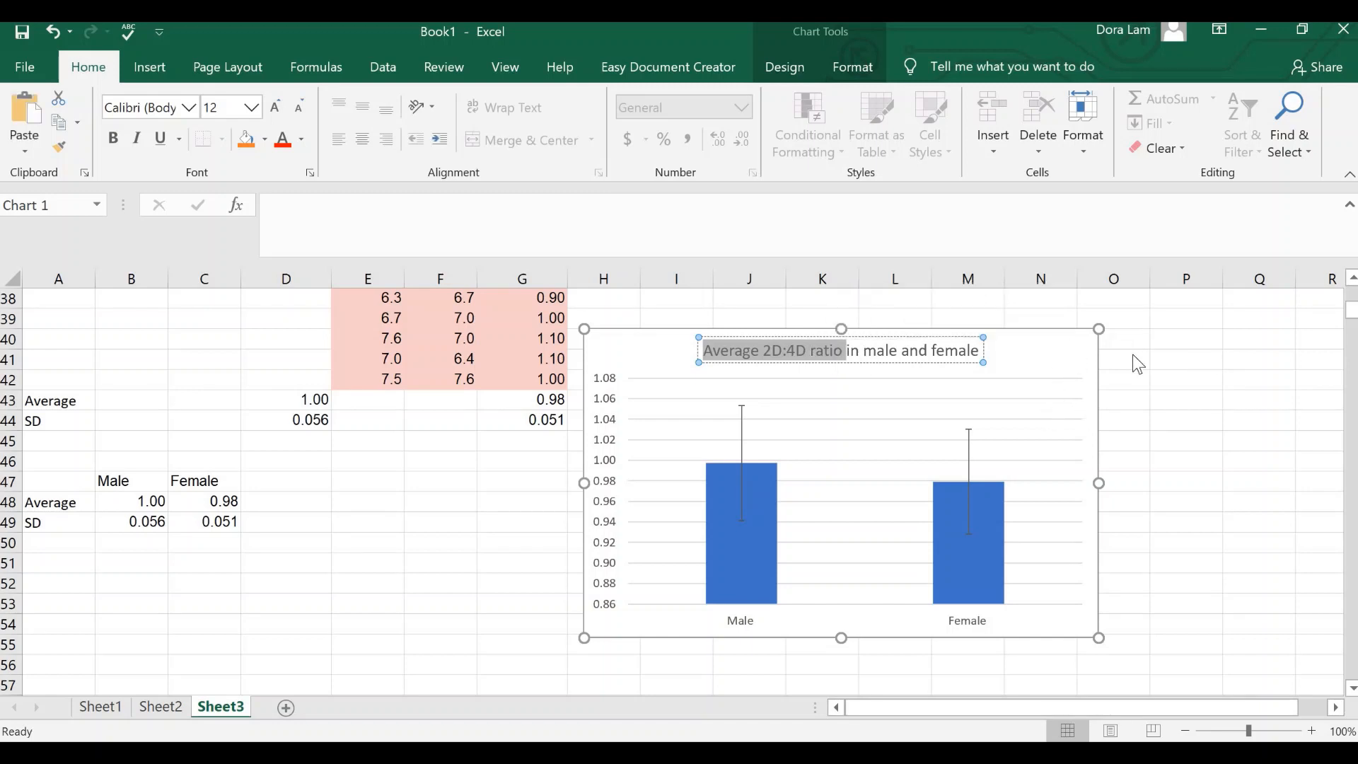
{"action": "left_click", "coordinate": [1132, 354]}
{"action": "left_click", "coordinate": [1125, 344]}
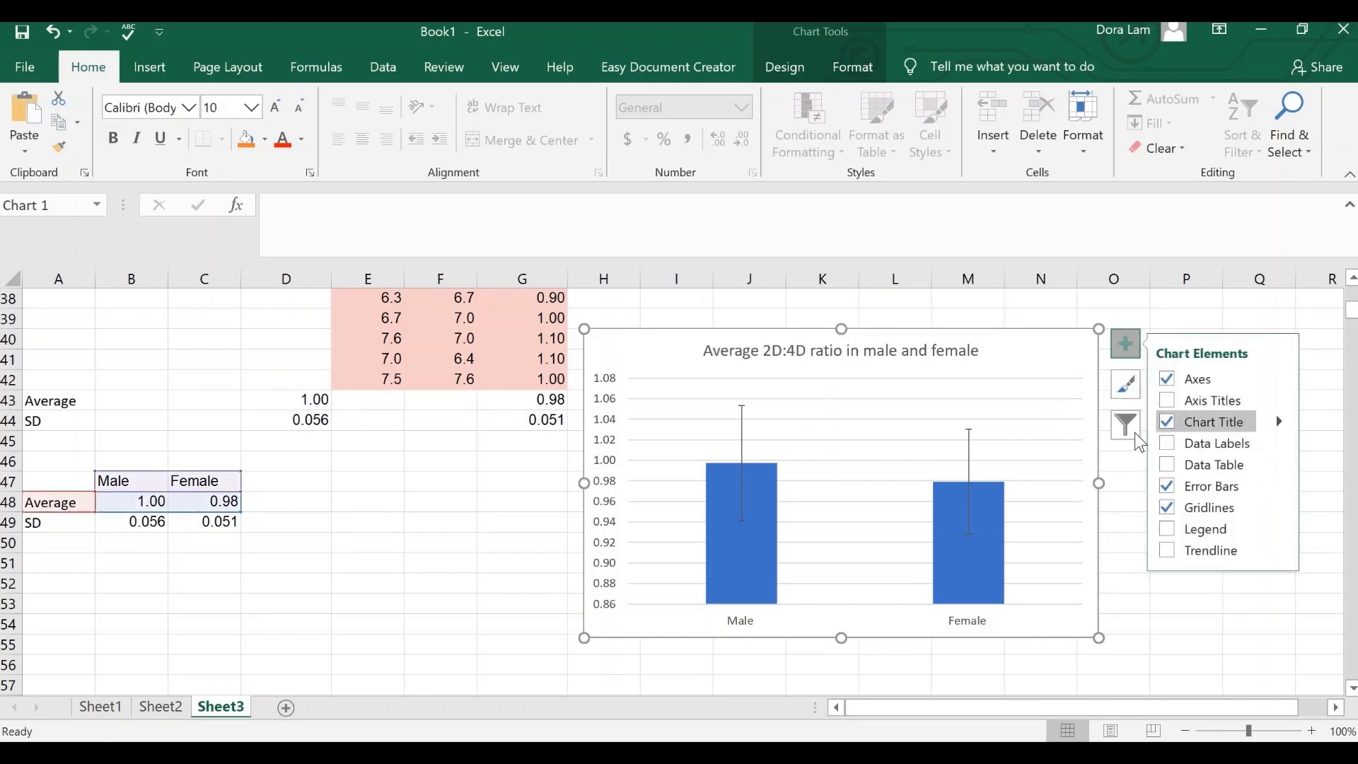
{"action": "left_click", "coordinate": [1167, 400]}
{"action": "triple_click", "coordinate": [612, 495]}
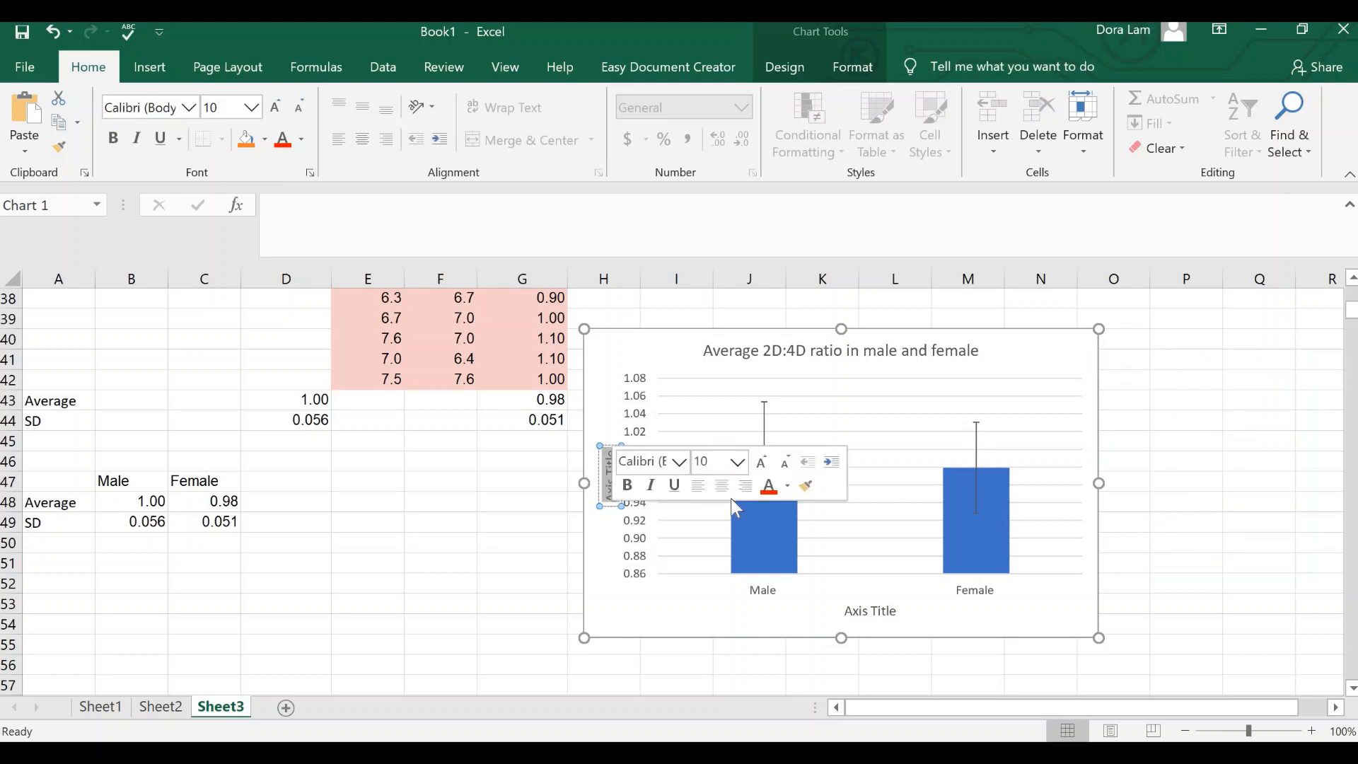
{"action": "key", "text": "ctrl+v"}
Step: Replace the horizontal axis title with "Gender" and deselect the chart
{"action": "triple_click", "coordinate": [851, 612]}
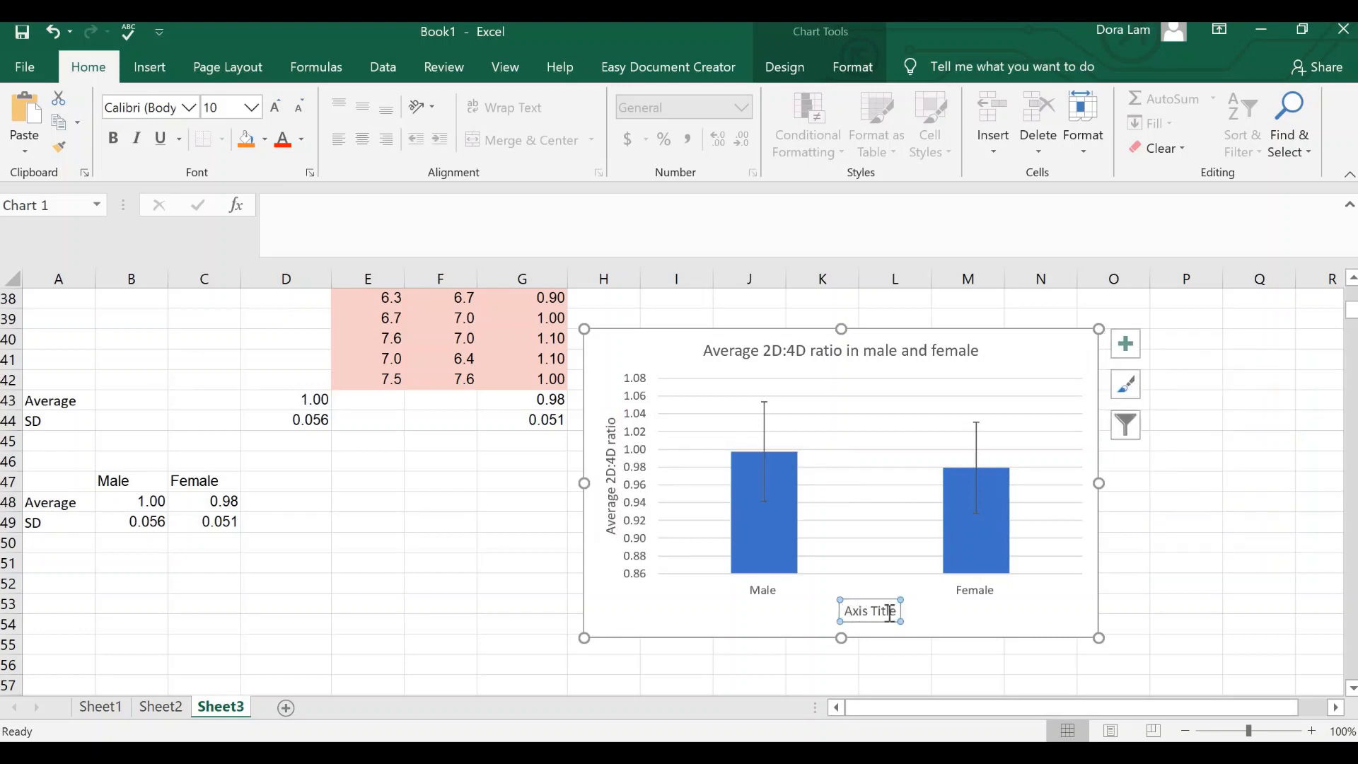
{"action": "type", "text": "Gender"}
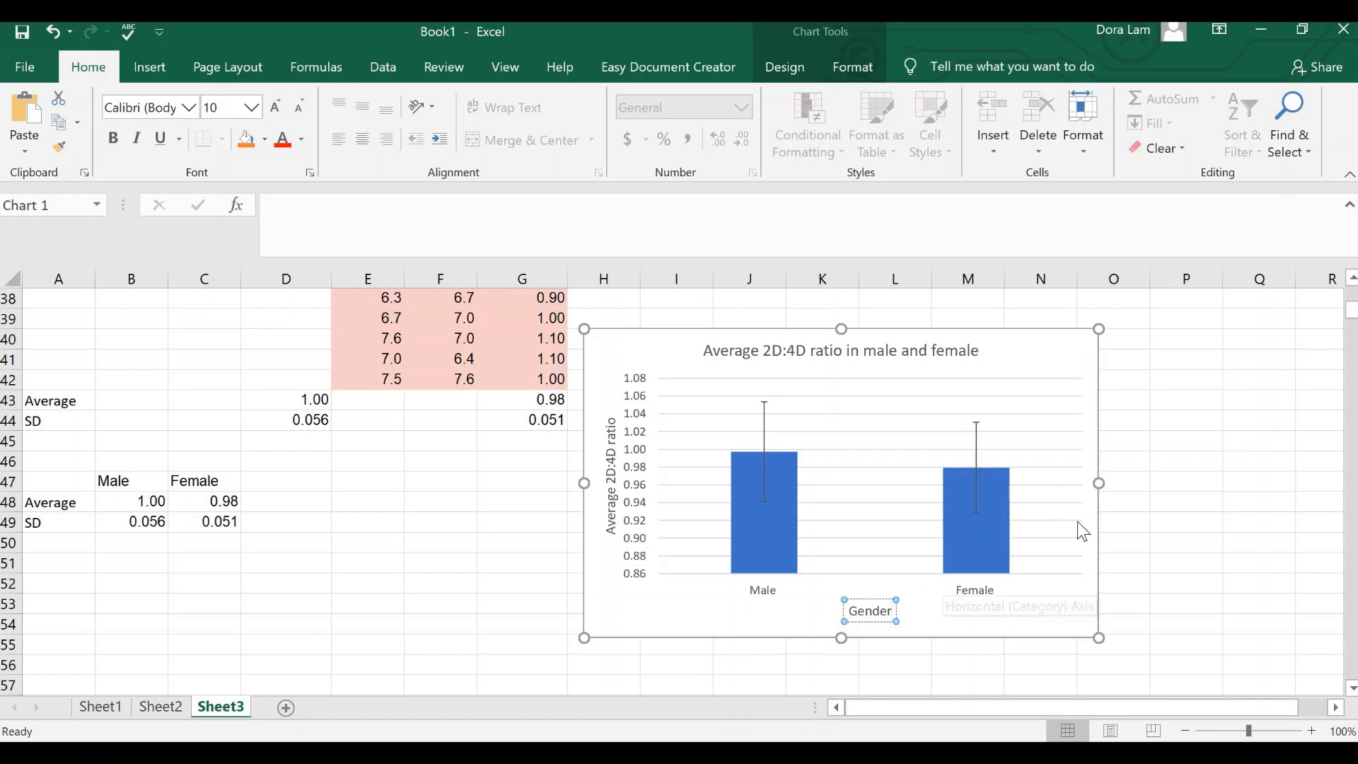
{"action": "left_click", "coordinate": [1259, 563]}
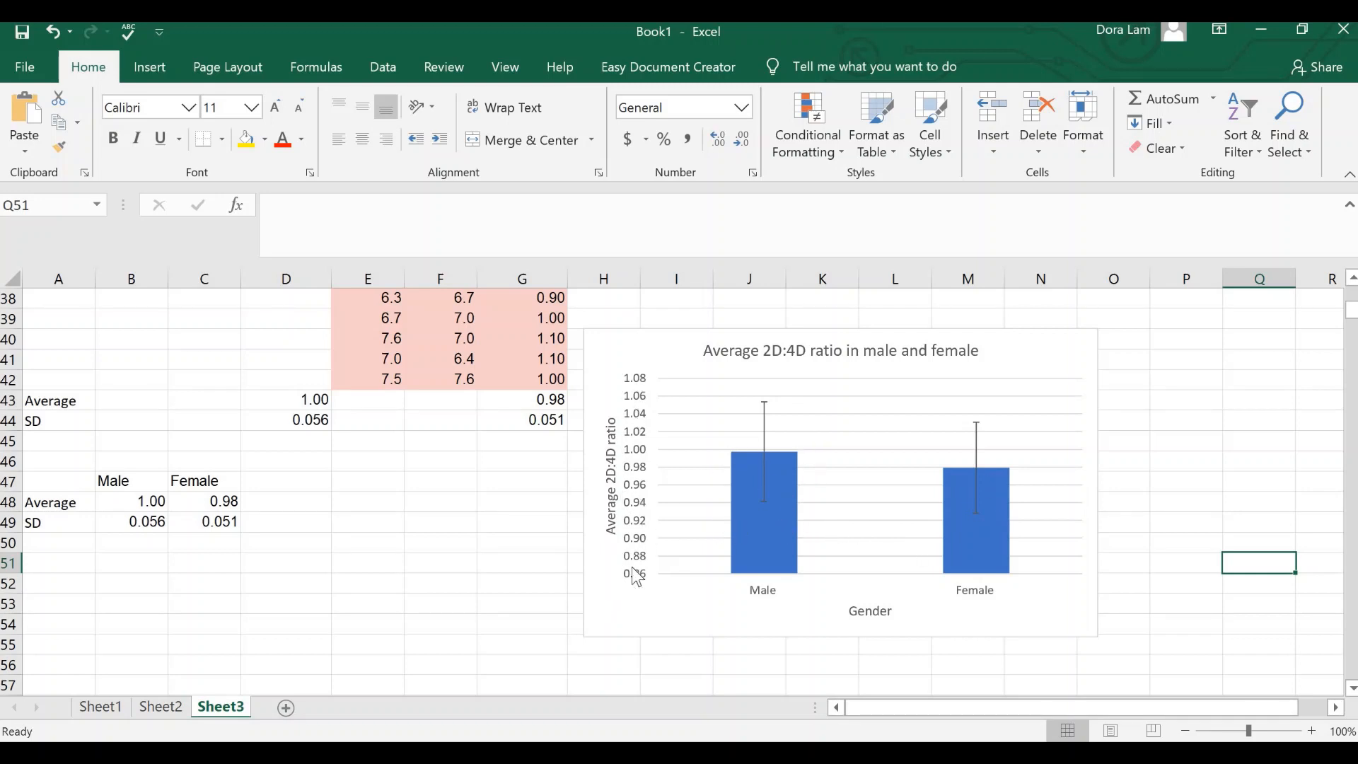
Step: Set the vertical axis minimum bound to 0, check the axis number format options and close the axis formatting
{"action": "right_click", "coordinate": [635, 494]}
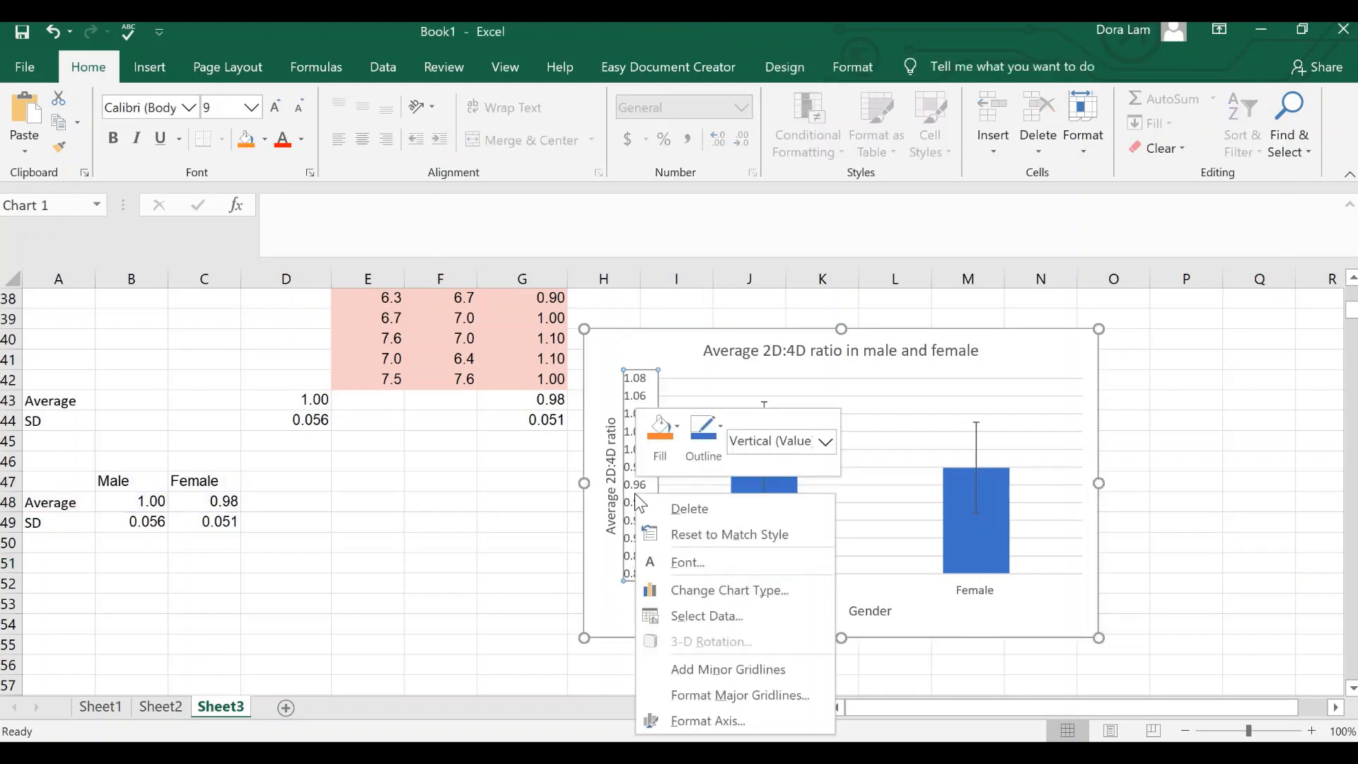
{"action": "left_click", "coordinate": [712, 720]}
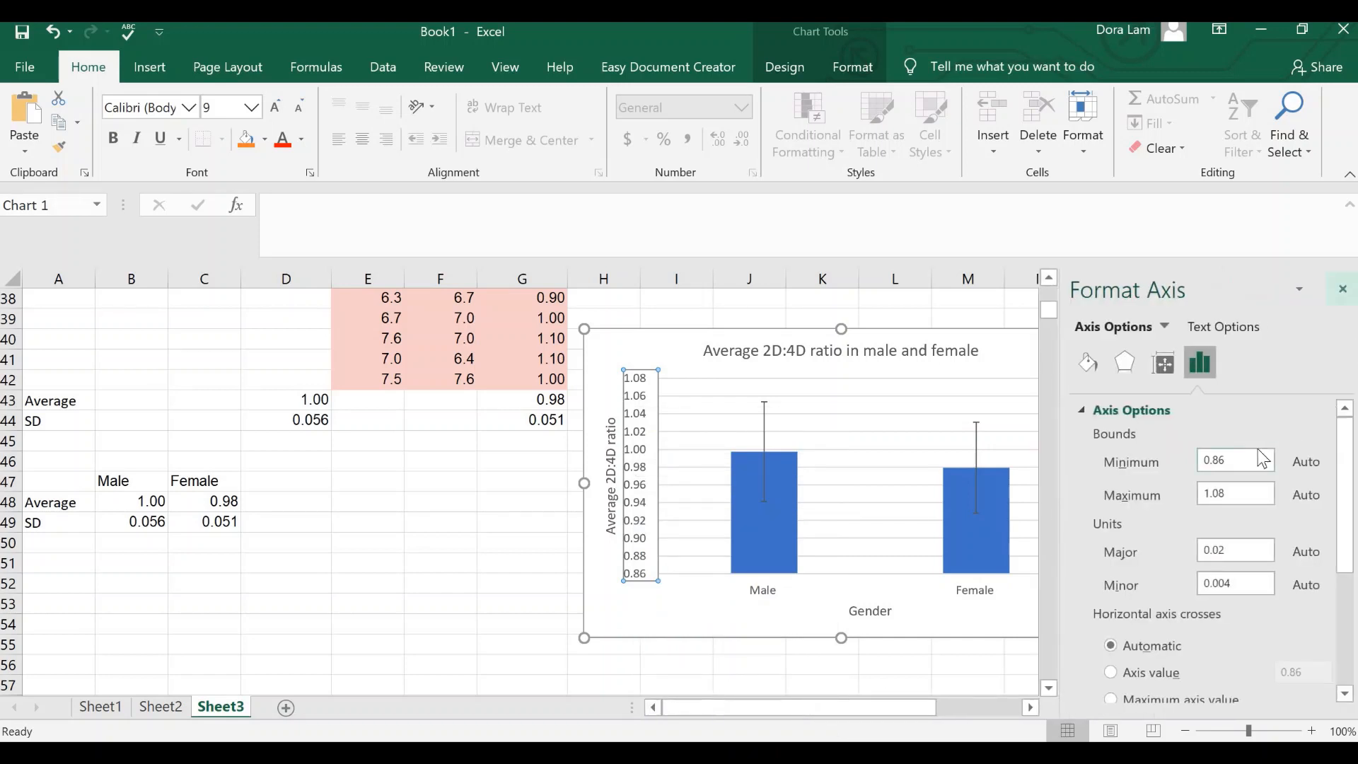
{"action": "left_click", "coordinate": [1241, 461]}
{"action": "scroll", "coordinate": [1224, 548], "scroll_direction": "down", "scroll_amount": 5}
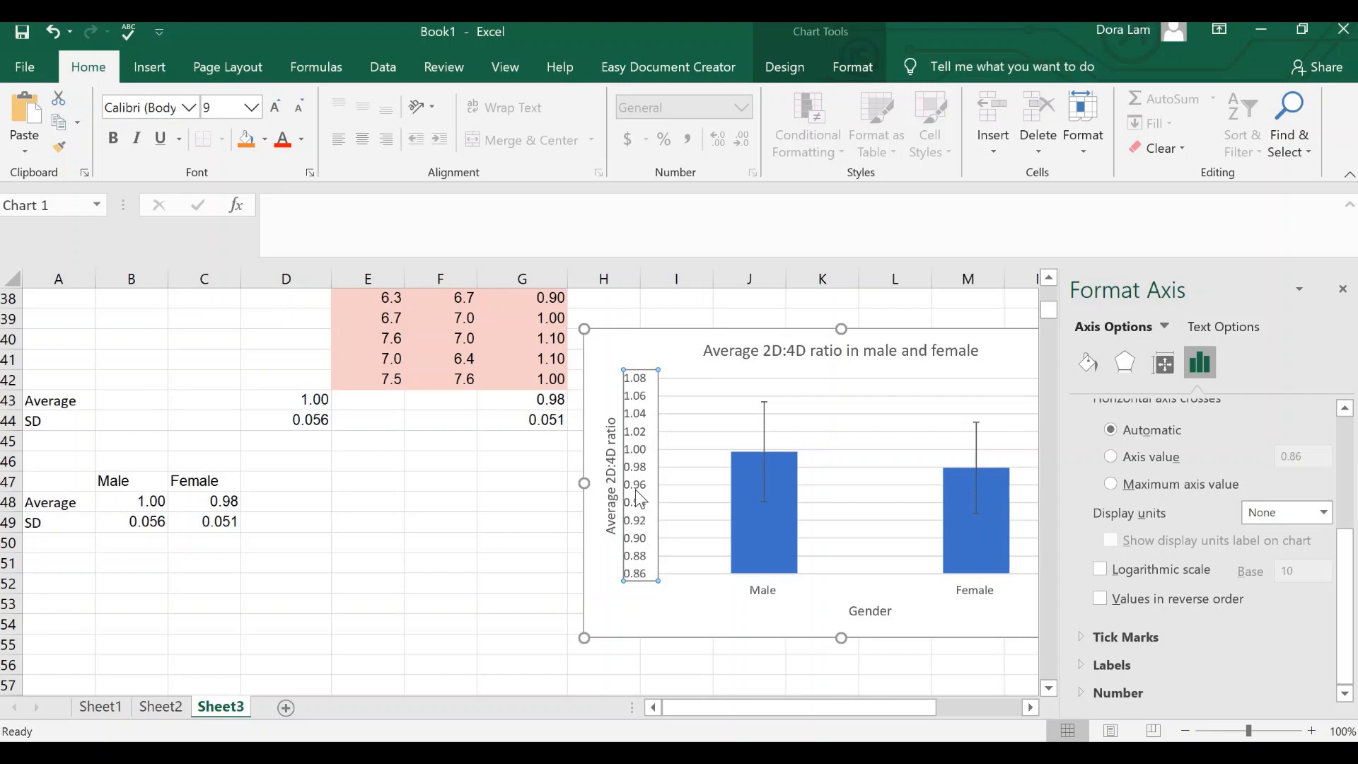
{"action": "left_click", "coordinate": [1119, 693]}
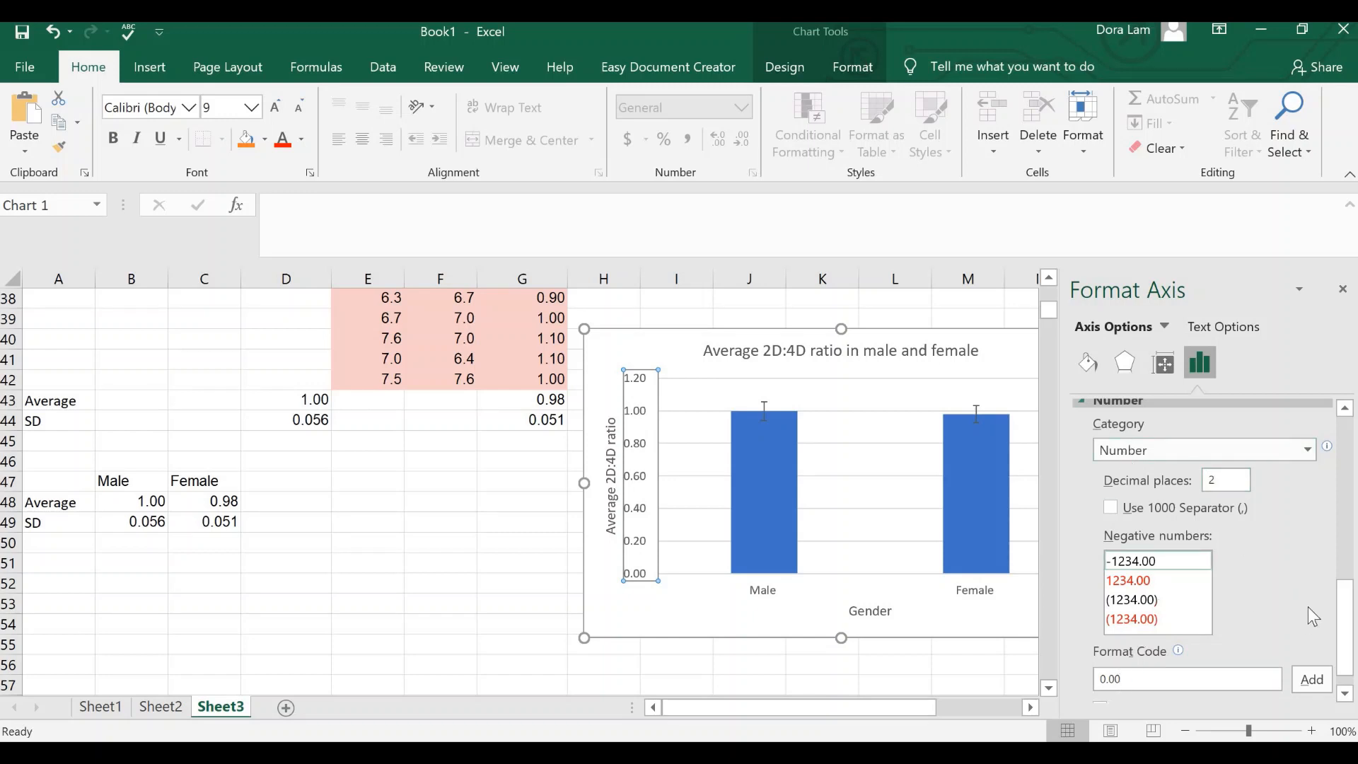
{"action": "mouse_move", "coordinate": [1346, 622]}
{"action": "left_mouse_down"}
{"action": "mouse_move", "coordinate": [1345, 466]}
{"action": "mouse_move", "coordinate": [1346, 629]}
{"action": "left_mouse_up"}
{"action": "left_click", "coordinate": [1343, 290]}
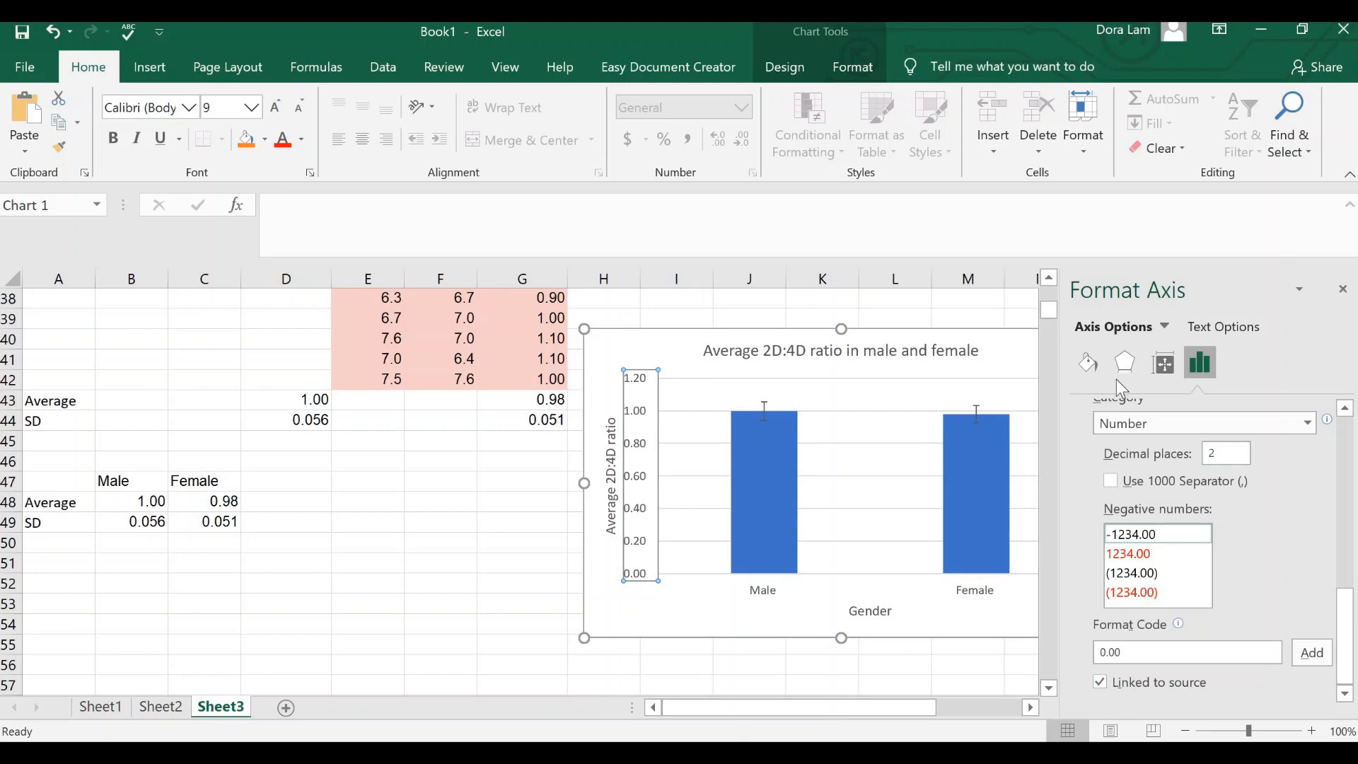
{"action": "left_click", "coordinate": [1186, 339]}
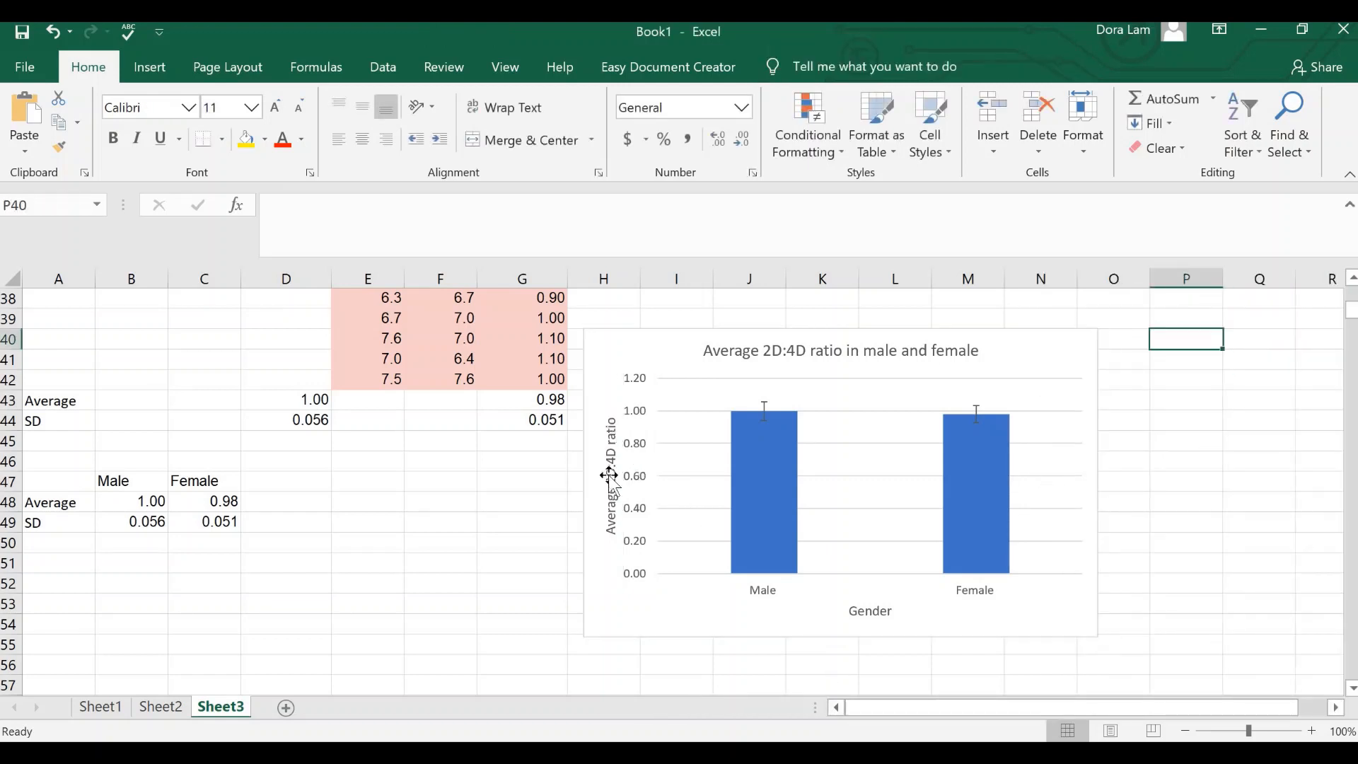